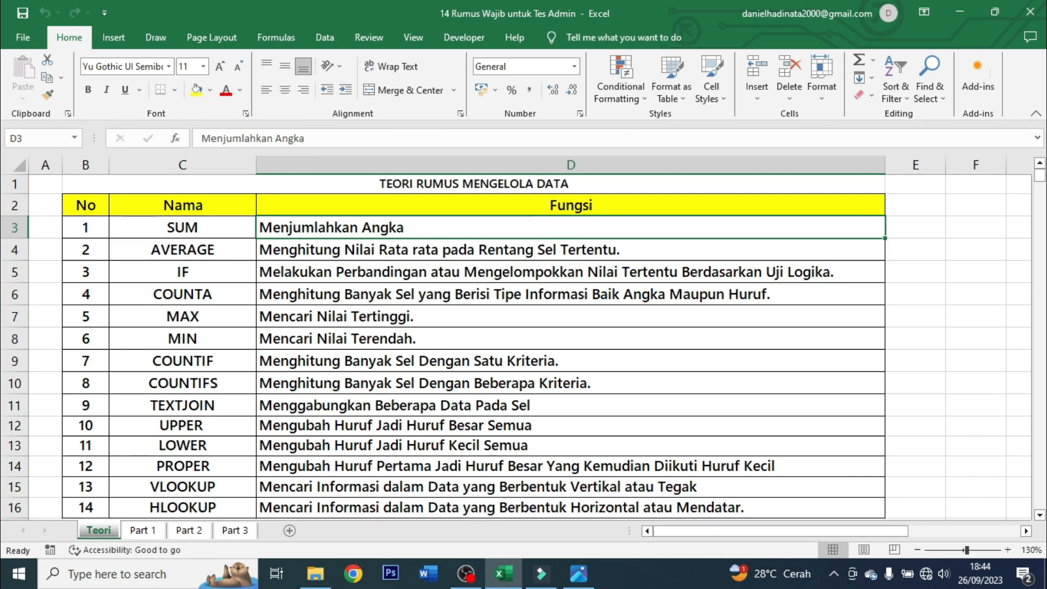
# - Review the list of formula names from SUM to HLOOKUP and the start of their function descriptions
pyautogui.moveTo(183, 228); pyautogui.dragTo(183, 507)
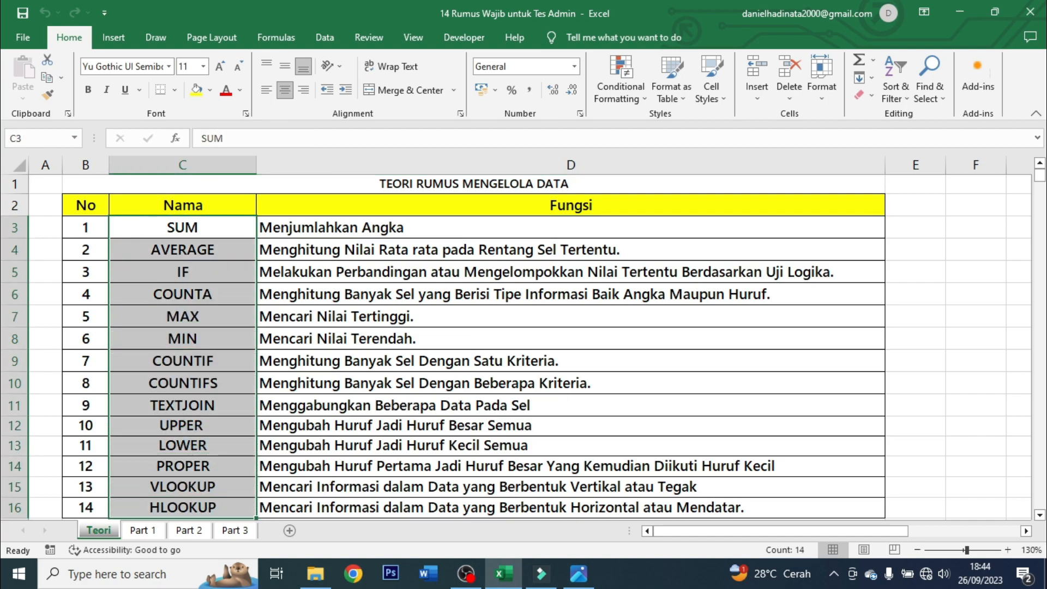
pyautogui.click(469, 250)
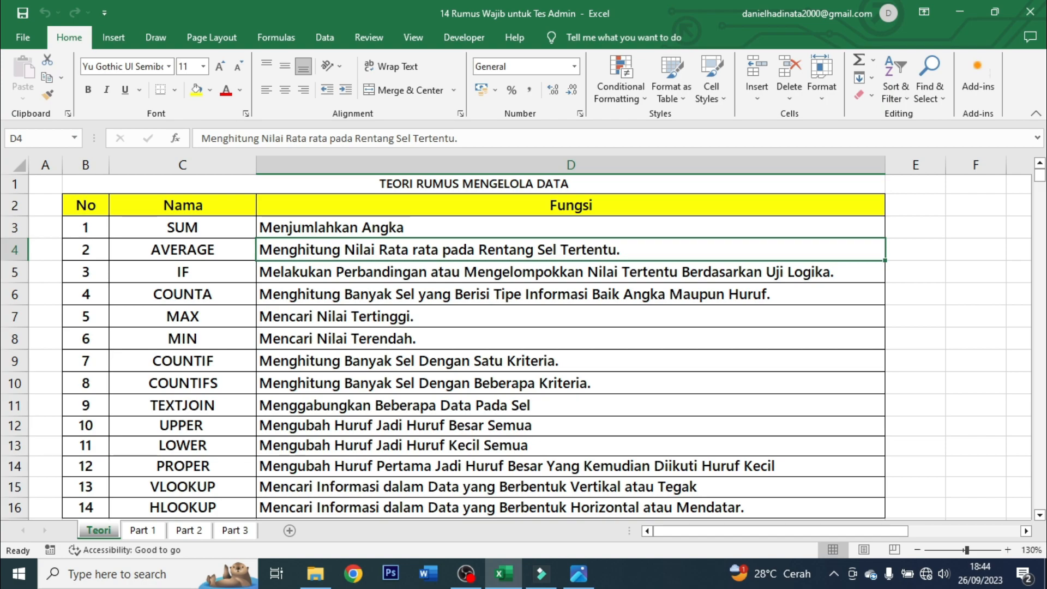
pyautogui.click(469, 227)
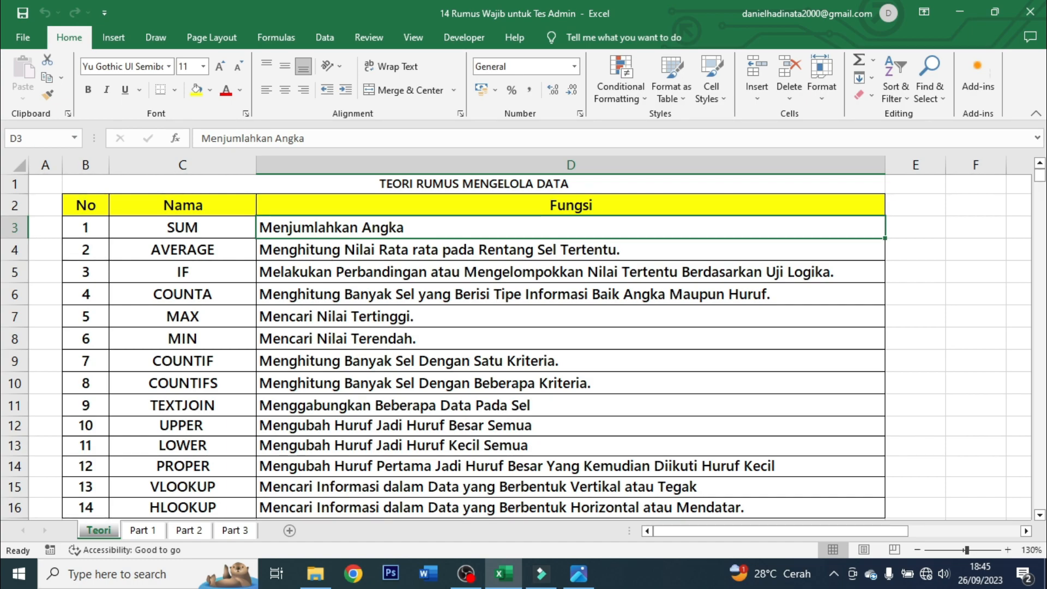
# - Switch to the Photos app to read the Excel formula requirements in Contoh Loker.jpg up close, and return to the Excel workbook
pyautogui.click(579, 574)
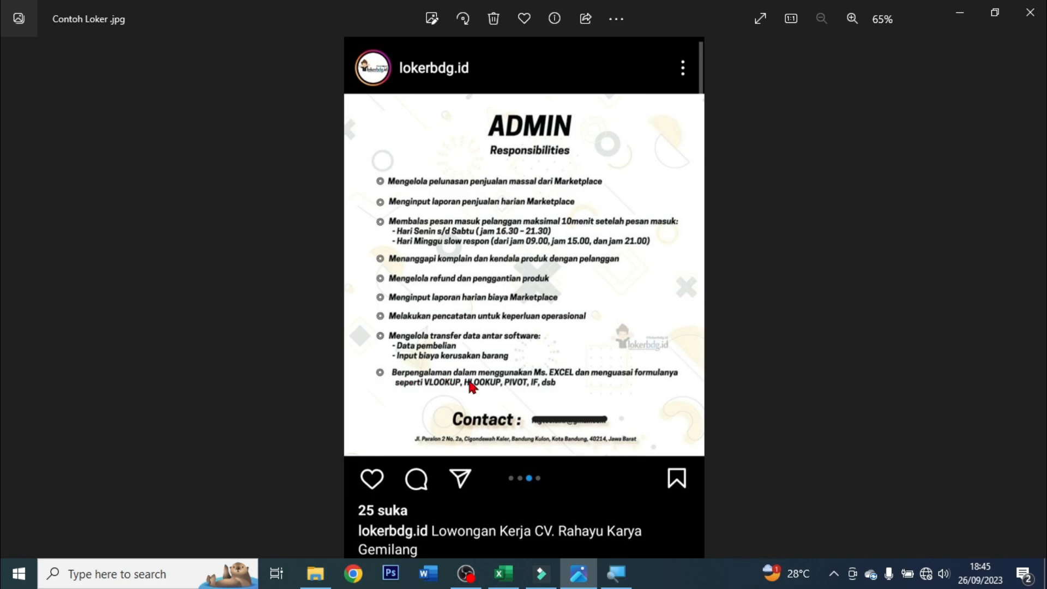
pyautogui.scroll(2, 479, 389)
pyautogui.scroll(3, 494, 398)
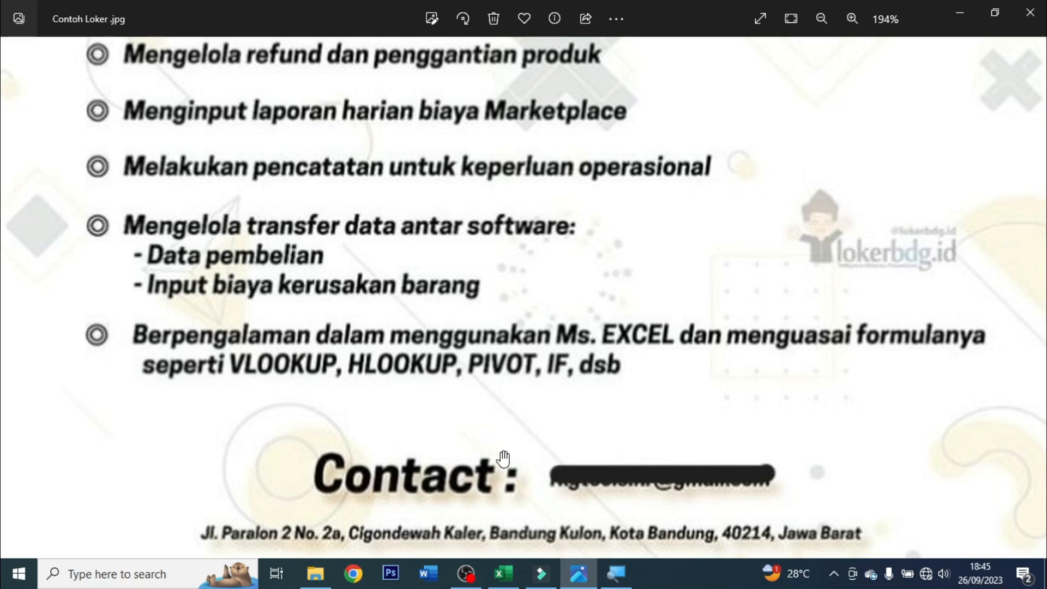
pyautogui.scroll(-5, 503, 459)
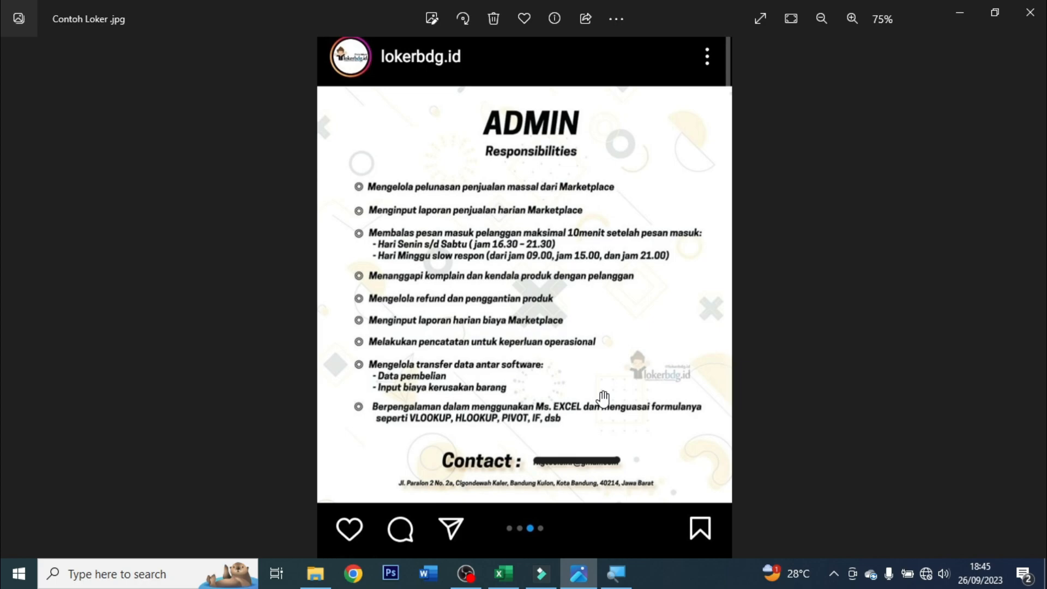
pyautogui.click(503, 572)
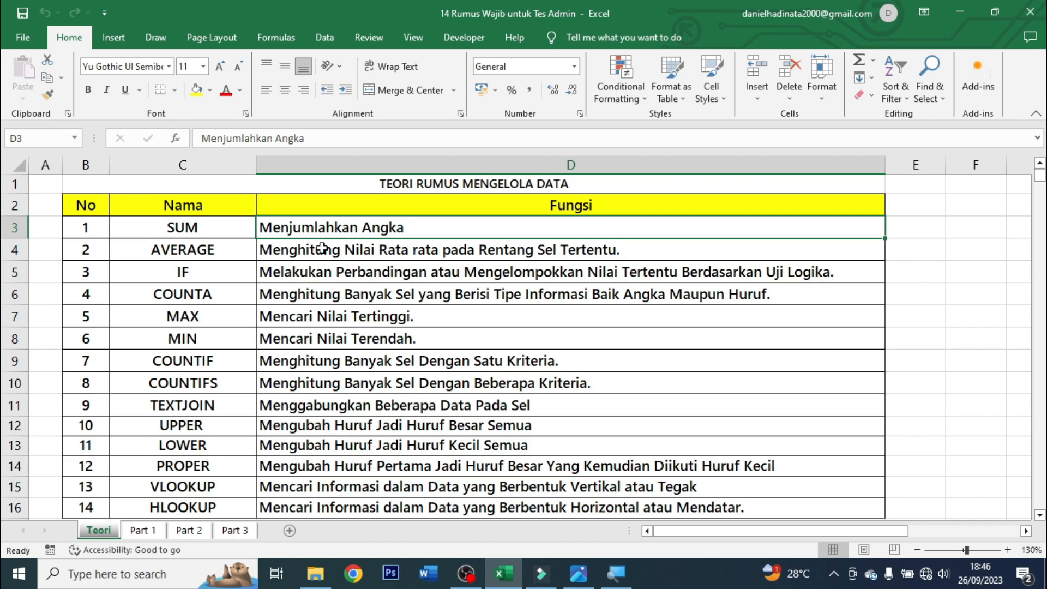
# - Examine the Nama and Fungsi columns of the formula theory table for all 14 formulas
pyautogui.click(211, 230)
pyautogui.moveTo(209, 259); pyautogui.dragTo(180, 503)
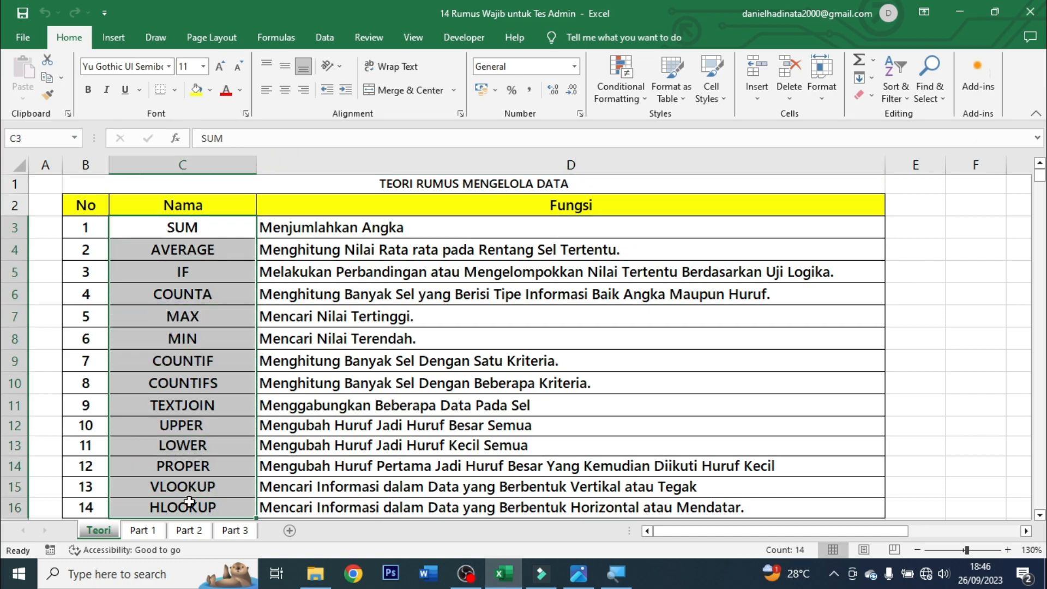
pyautogui.click(407, 368)
pyautogui.moveTo(409, 229); pyautogui.dragTo(385, 510)
pyautogui.click(407, 386)
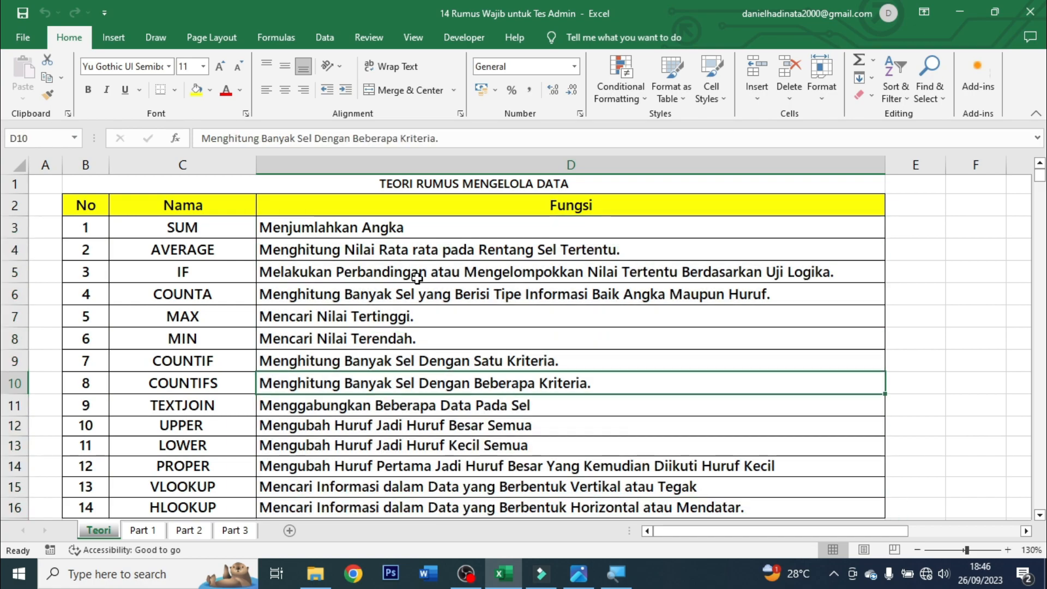
pyautogui.click(421, 236)
pyautogui.moveTo(417, 227); pyautogui.dragTo(398, 507)
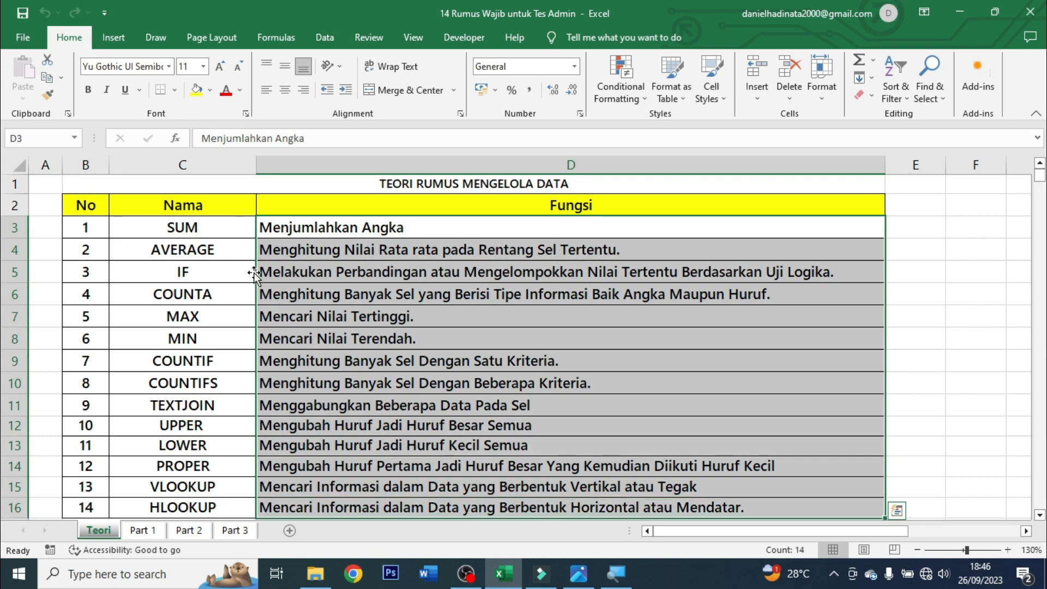
pyautogui.click(221, 235)
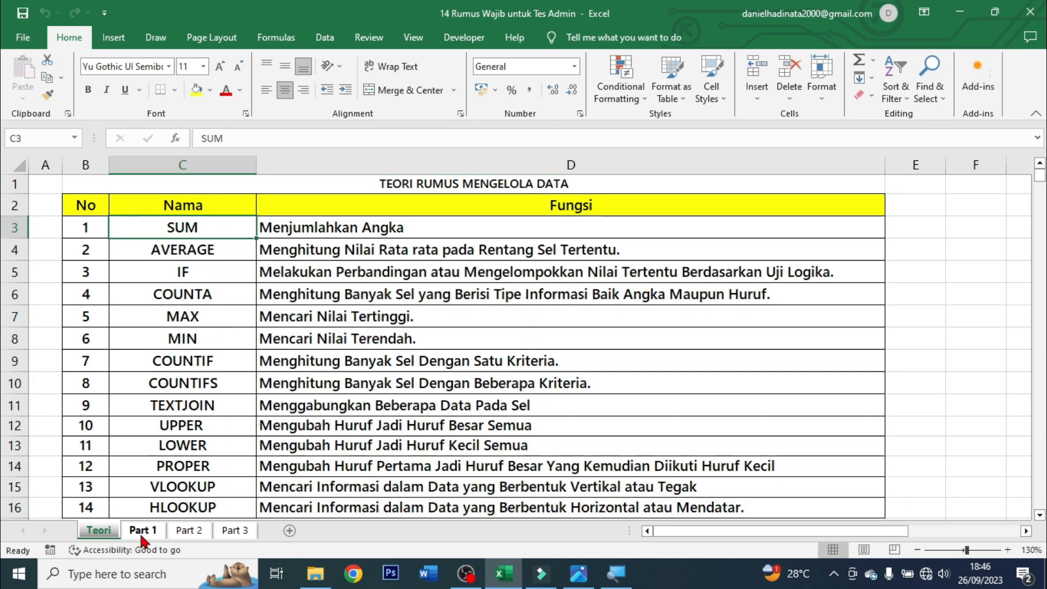
# - Open the Part 1 sheet, review its student name, gender and score columns, and select the first Total Nilai cell, G3
pyautogui.click(142, 537)
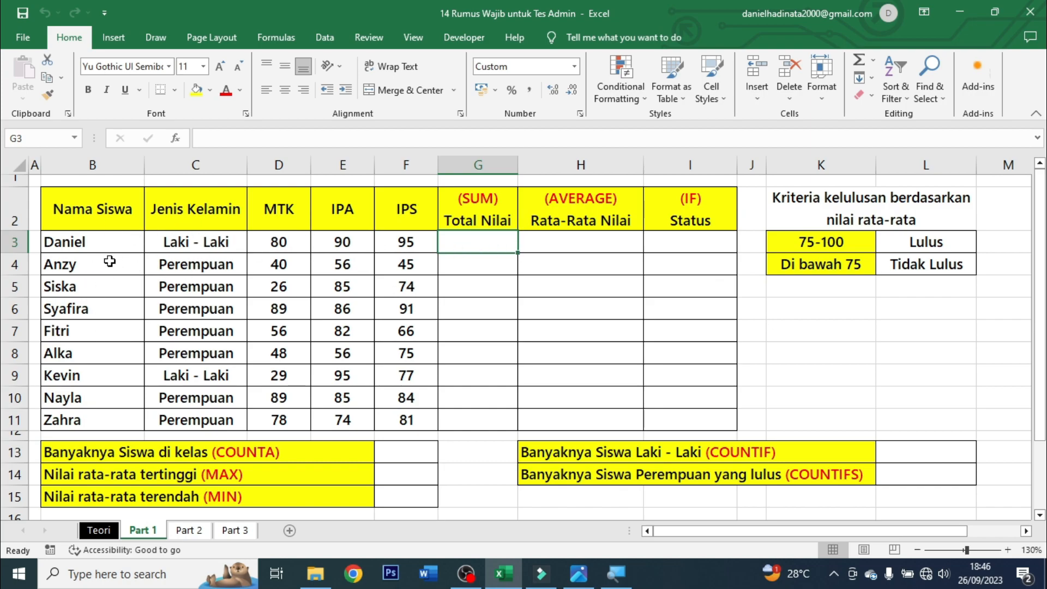
pyautogui.moveTo(115, 209); pyautogui.dragTo(96, 428)
pyautogui.click(212, 212)
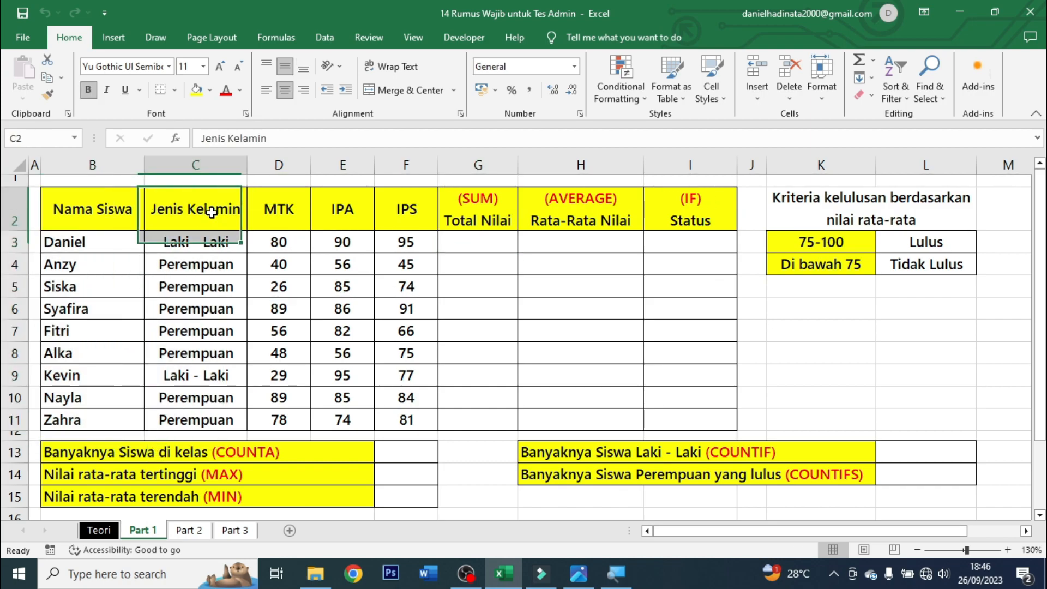
pyautogui.click(281, 207)
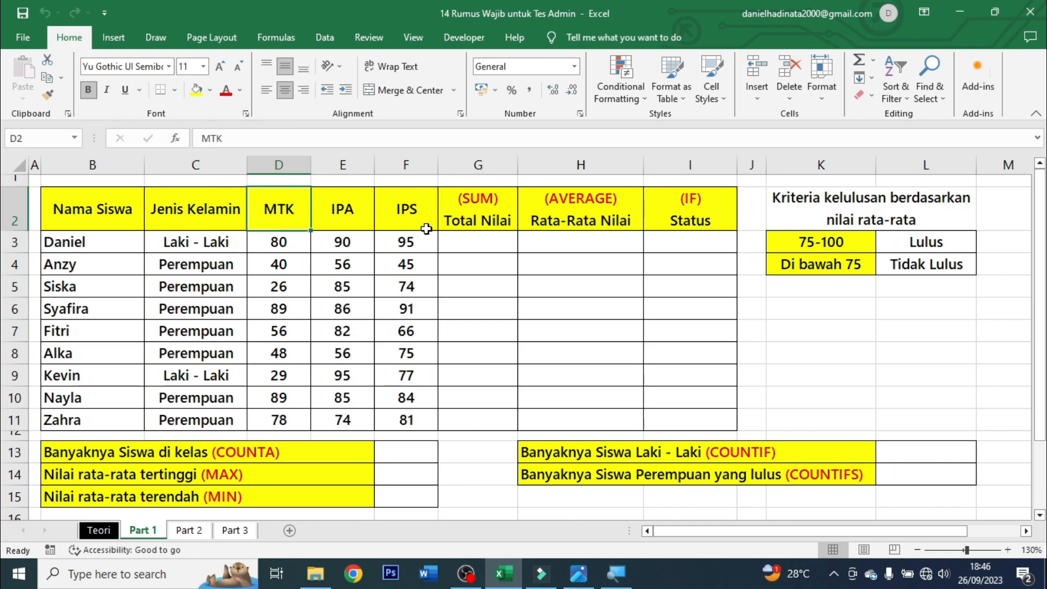
pyautogui.click(479, 252)
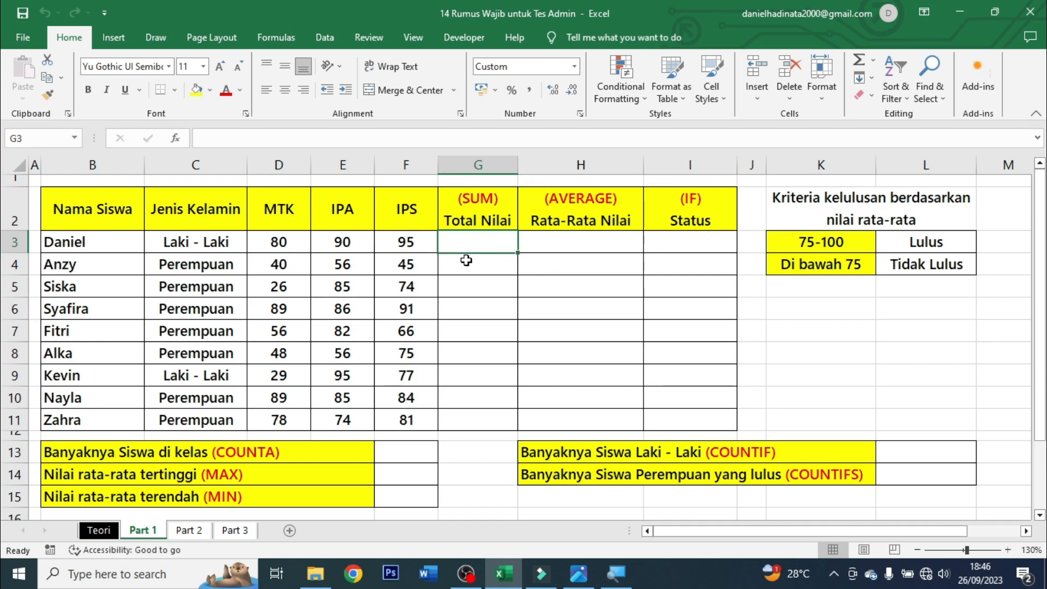
pyautogui.press('Up')
pyautogui.press('Down')
pyautogui.hotkey('alt', '=')
pyautogui.press('Escape')
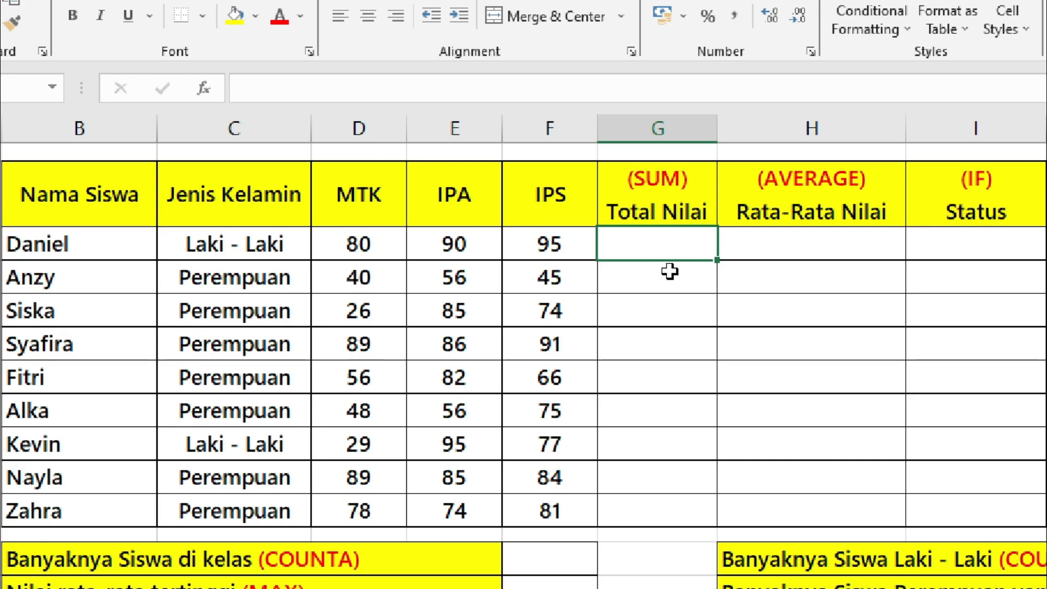
# - Calculate the total score in G3 with =SUM(D3:F3) and fill the formula down to G11
pyautogui.write('=sum')
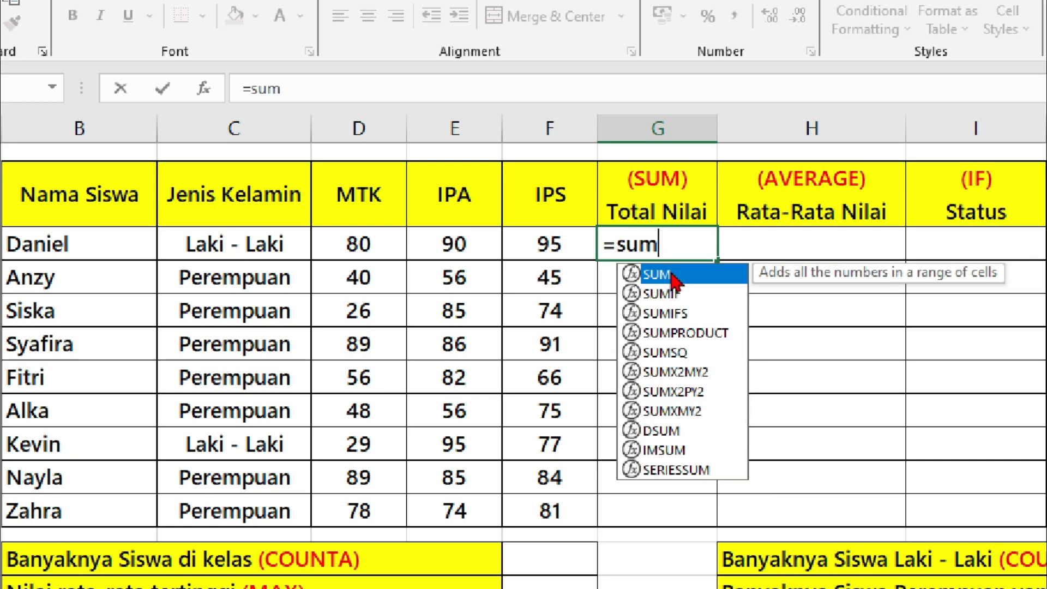
pyautogui.press('Tab')
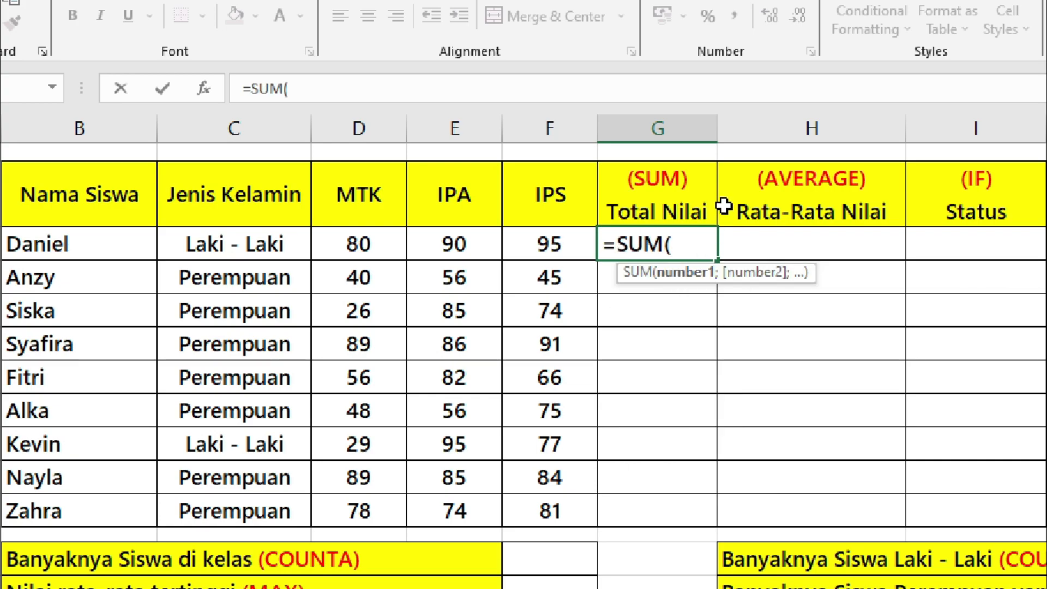
pyautogui.click(356, 244)
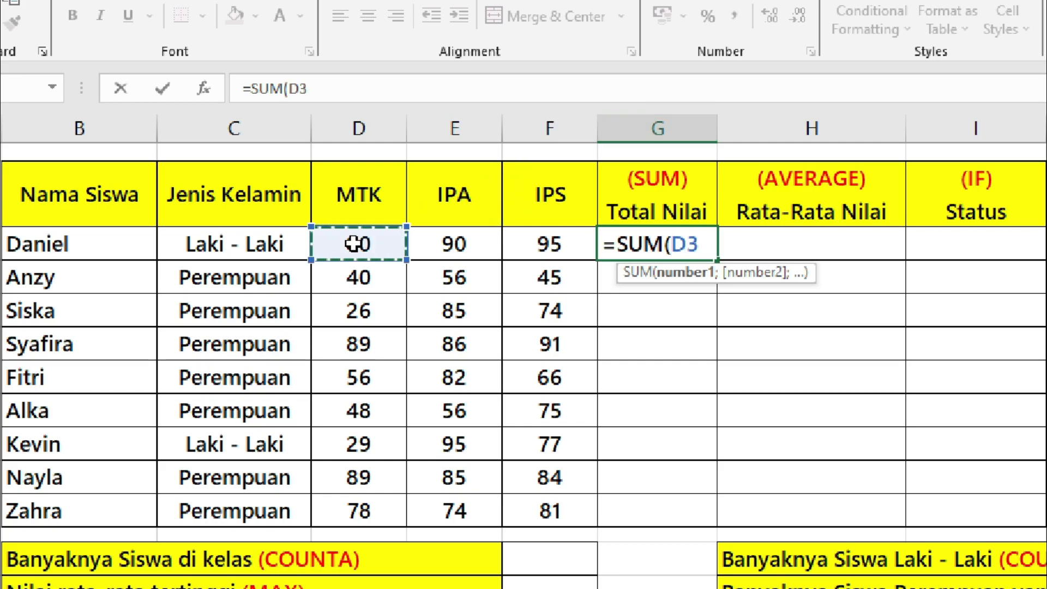
pyautogui.moveTo(355, 243); pyautogui.dragTo(512, 245)
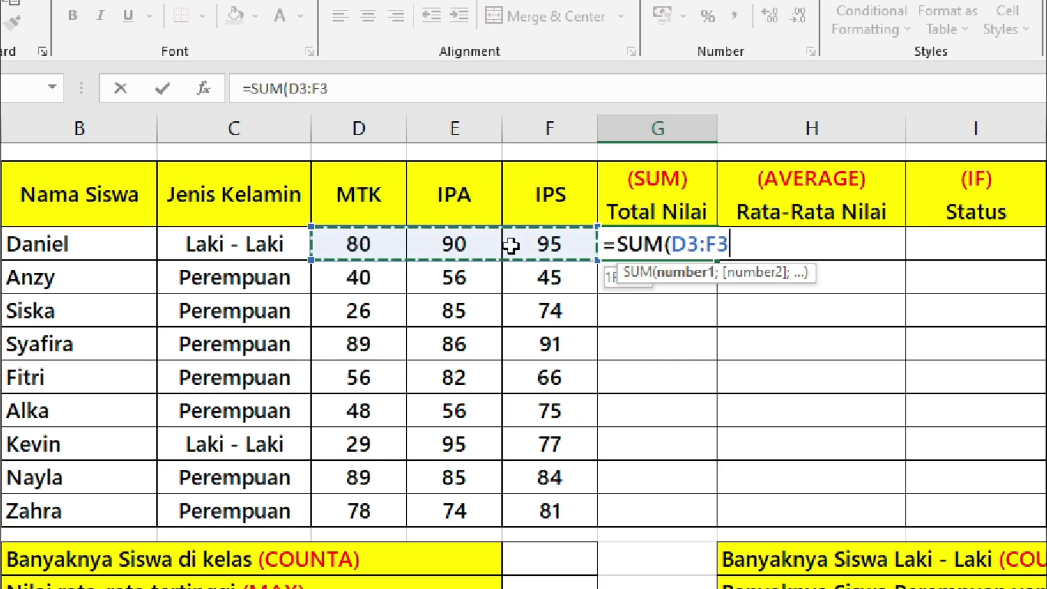
pyautogui.write(')')
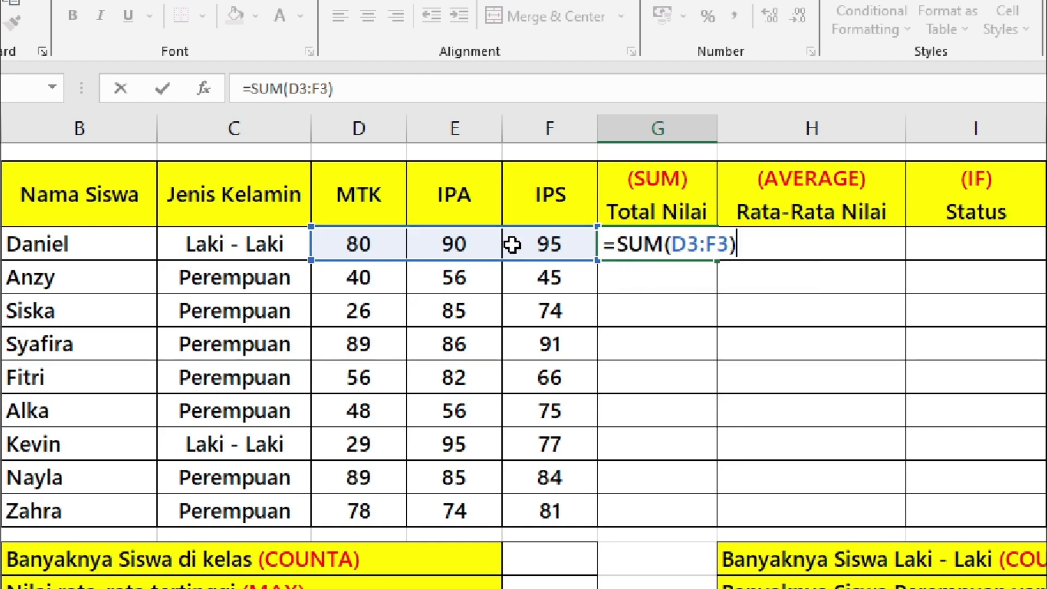
pyautogui.hotkey('ctrl', 'Return')
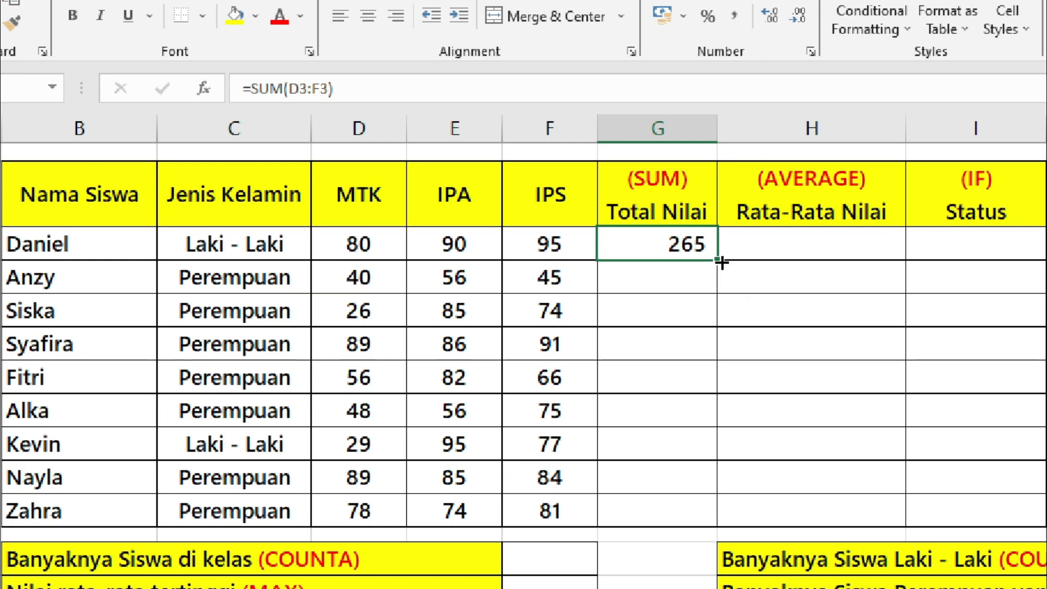
pyautogui.moveTo(721, 263); pyautogui.dragTo(709, 523)
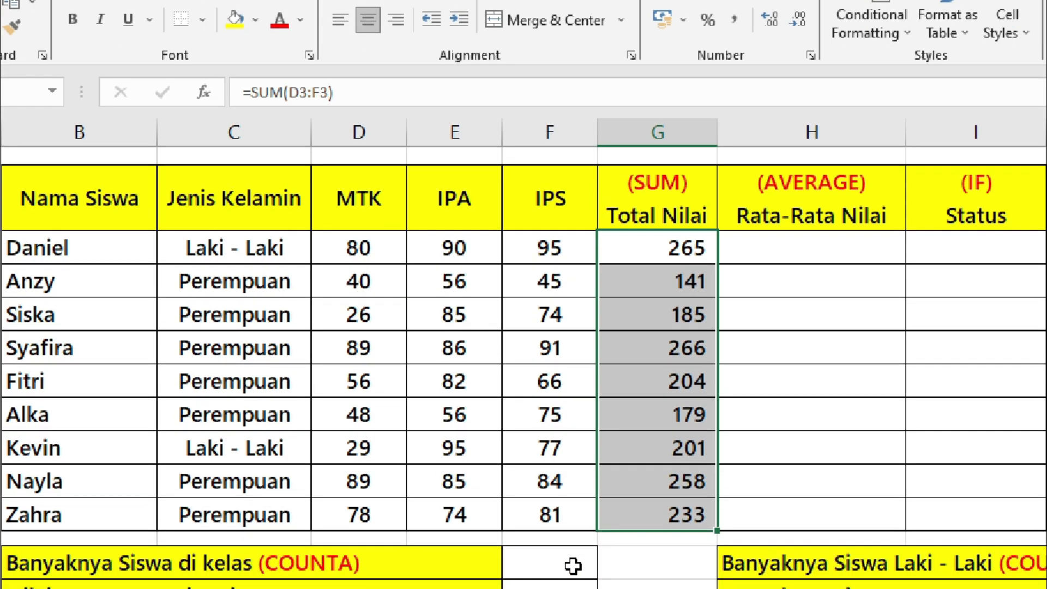
# - Examine the MTK, IPA and IPS scores that the Rata-Rata Nilai column has to average
pyautogui.click(759, 299)
pyautogui.click(764, 238)
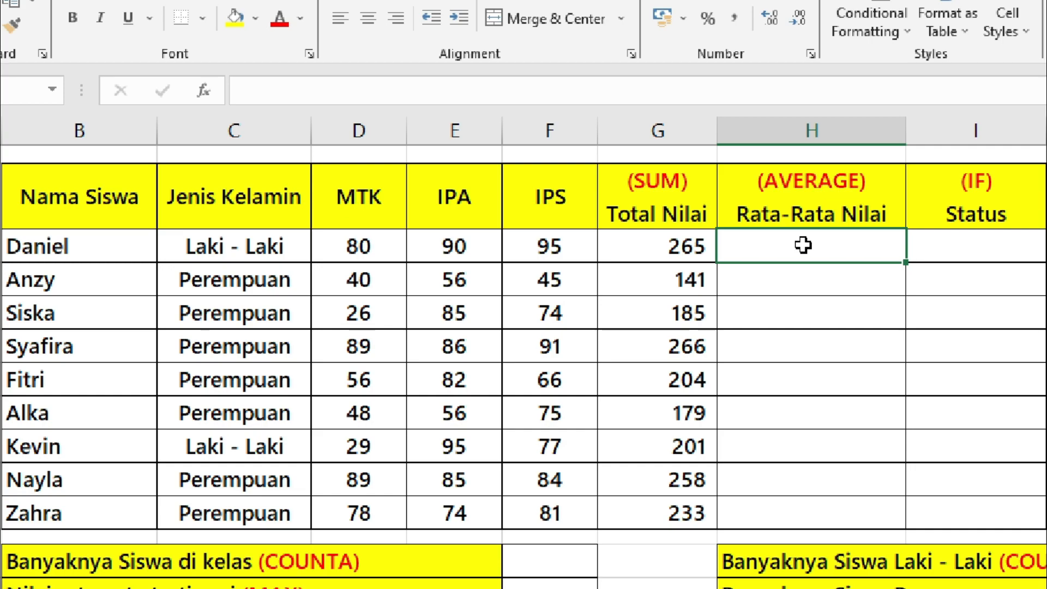
pyautogui.click(410, 254)
pyautogui.moveTo(600, 242); pyautogui.dragTo(402, 247)
pyautogui.click(400, 210)
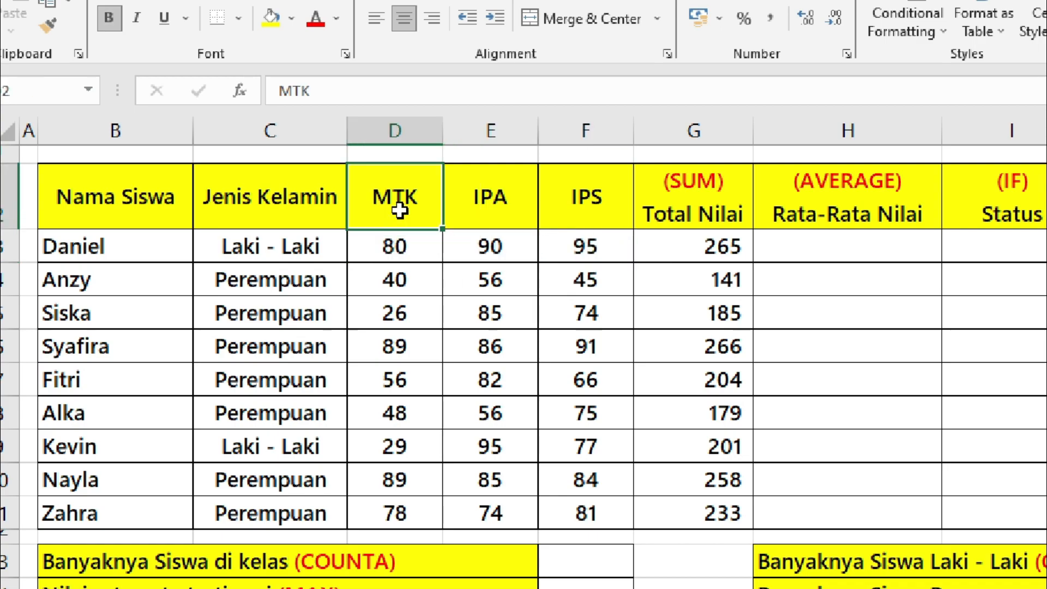
pyautogui.click(637, 215)
pyautogui.click(866, 227)
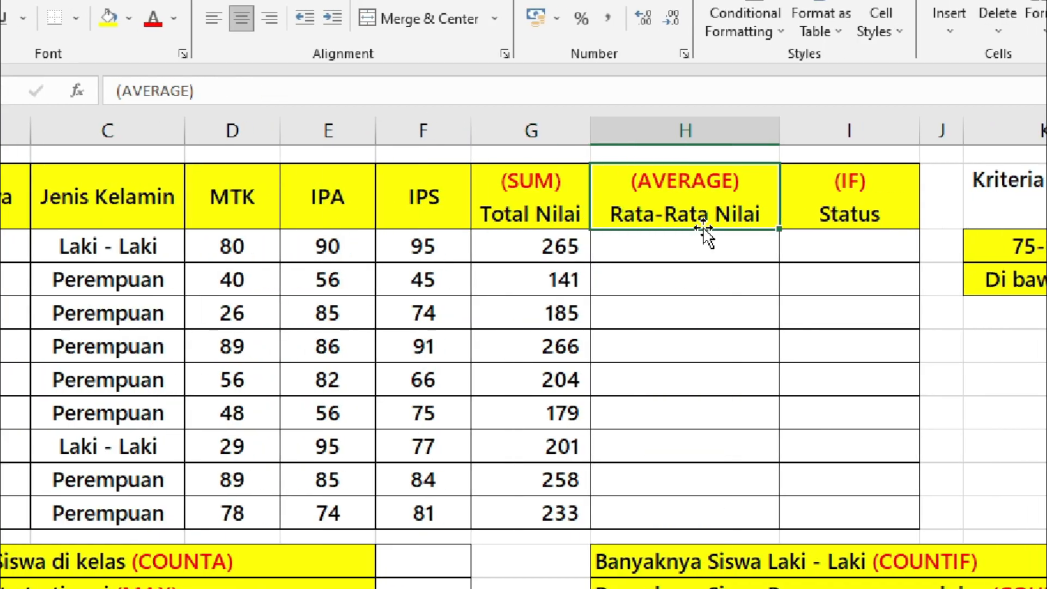
# - Calculate the average score in H3 with =AVERAGE(D3:F3) and fill the formula down to H11
pyautogui.click(699, 244)
pyautogui.write('=')
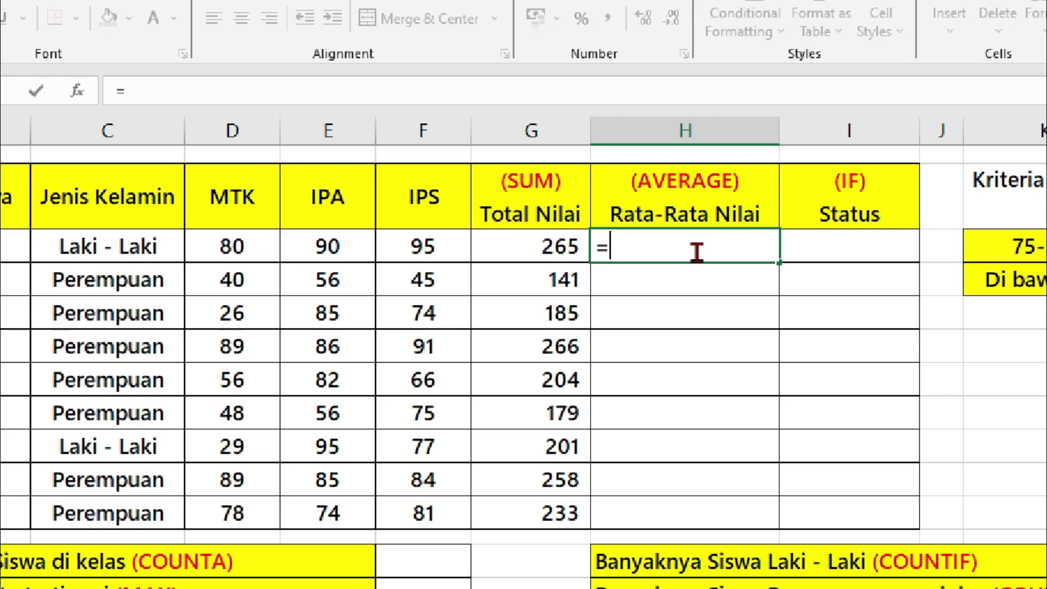
pyautogui.write('average')
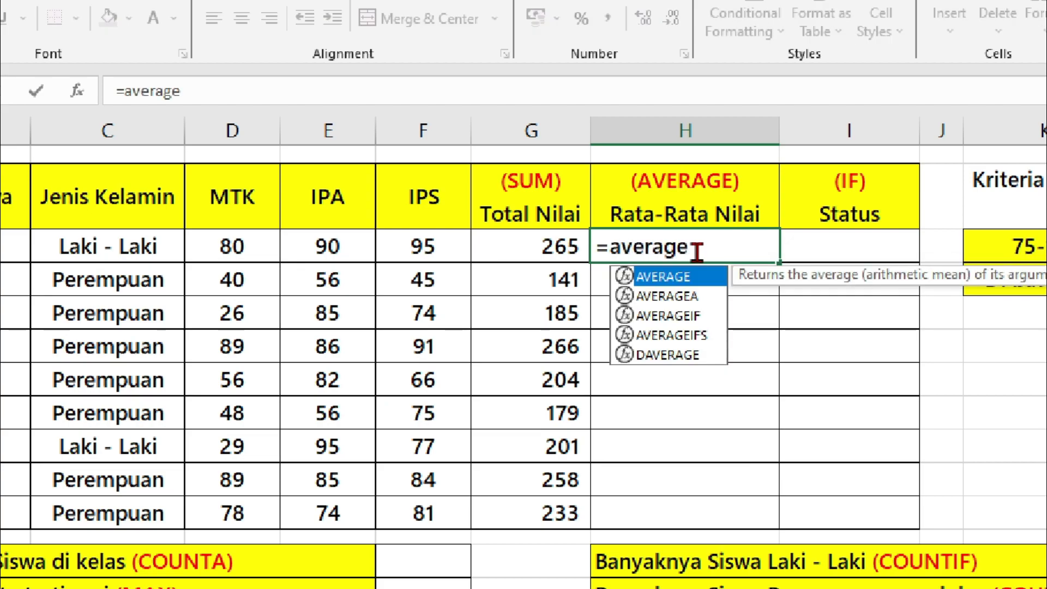
pyautogui.press('Tab')
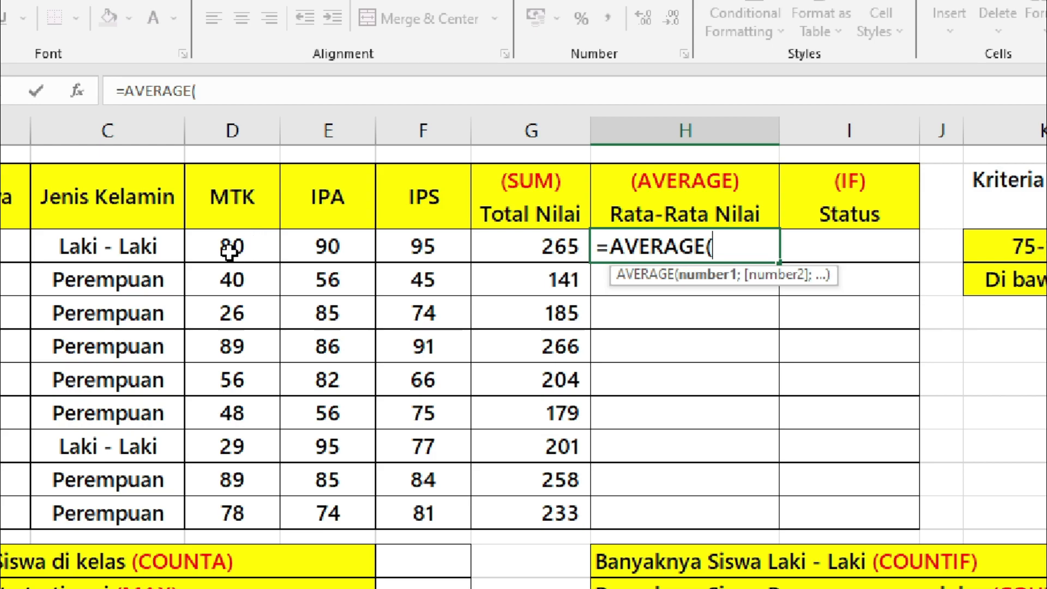
pyautogui.moveTo(240, 245); pyautogui.dragTo(411, 257)
pyautogui.write(')')
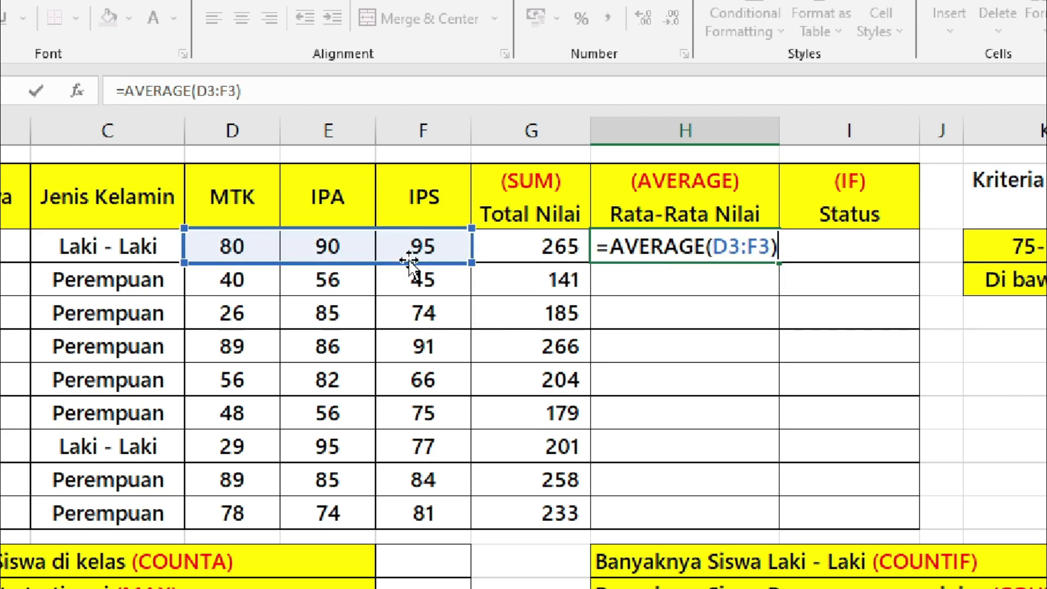
pyautogui.hotkey('ctrl', 'Return')
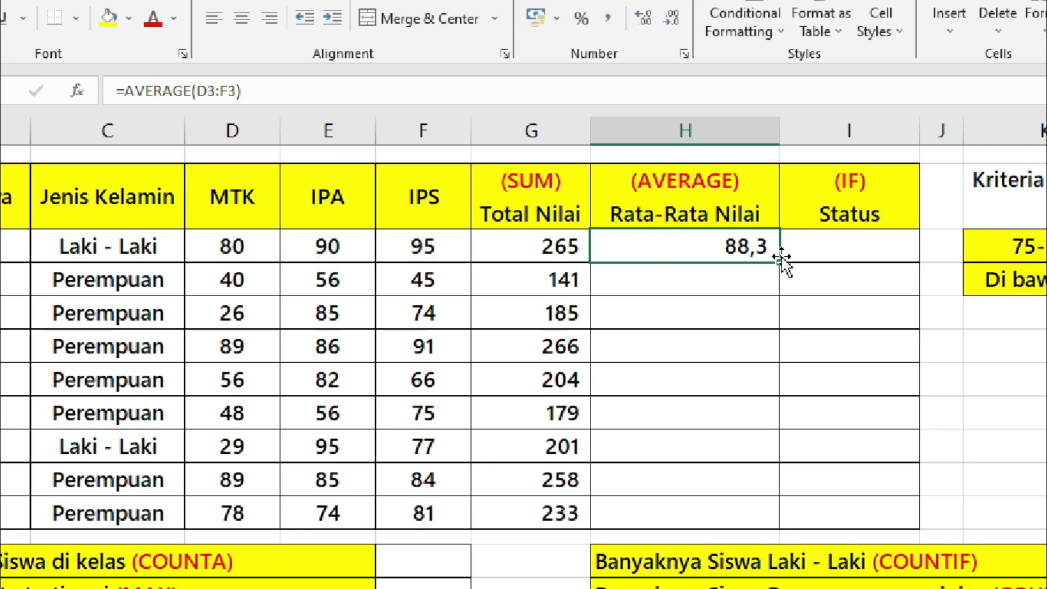
pyautogui.moveTo(778, 263); pyautogui.dragTo(773, 529)
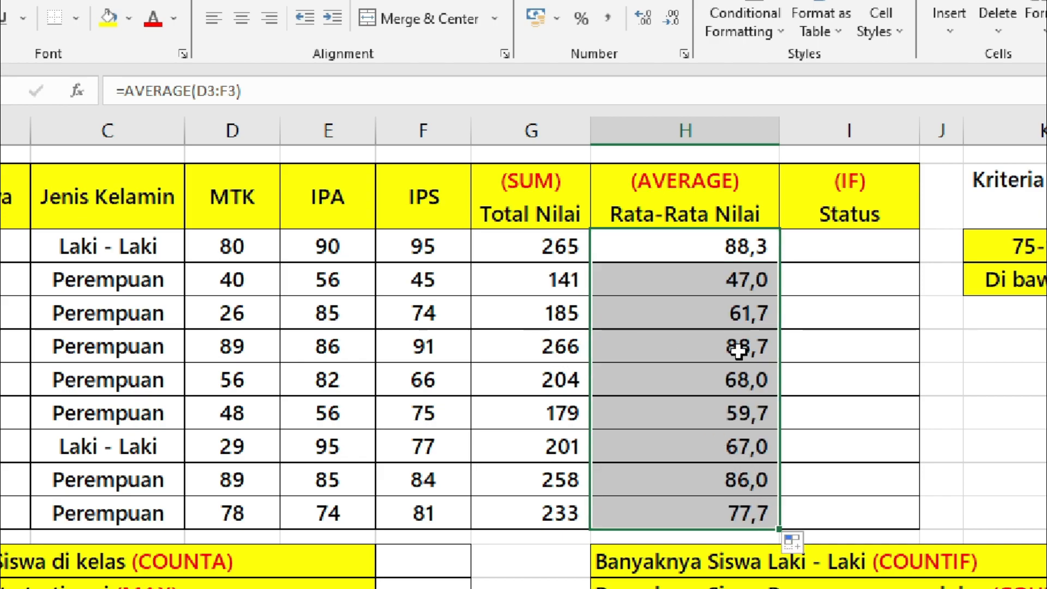
# - Examine the empty Status column and the pass criteria table in K and L that sets Lulus or Tidak Lulus by average score
pyautogui.click(631, 348)
pyautogui.click(819, 253)
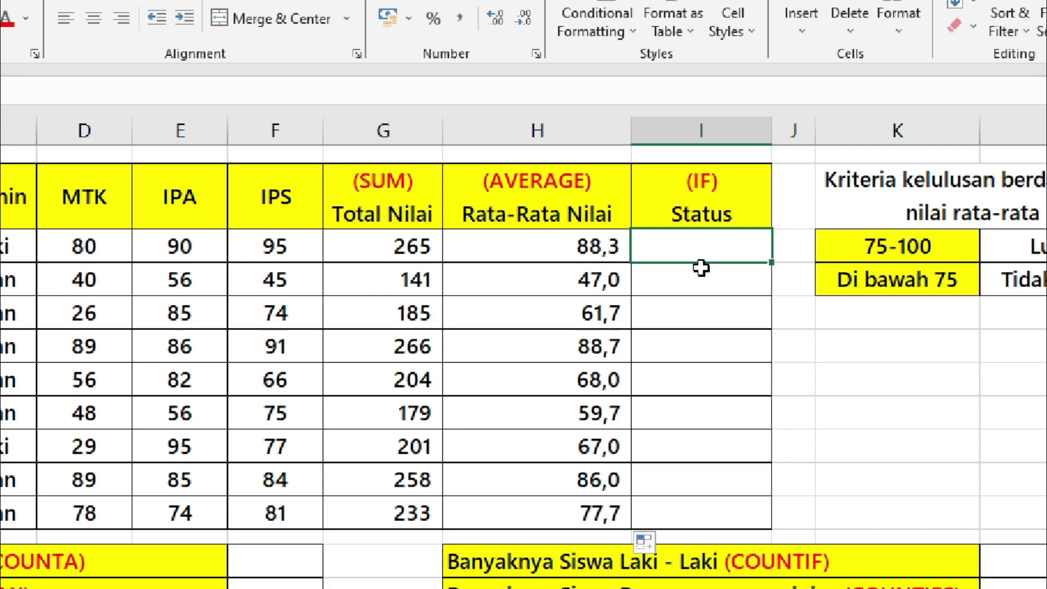
pyautogui.click(708, 208)
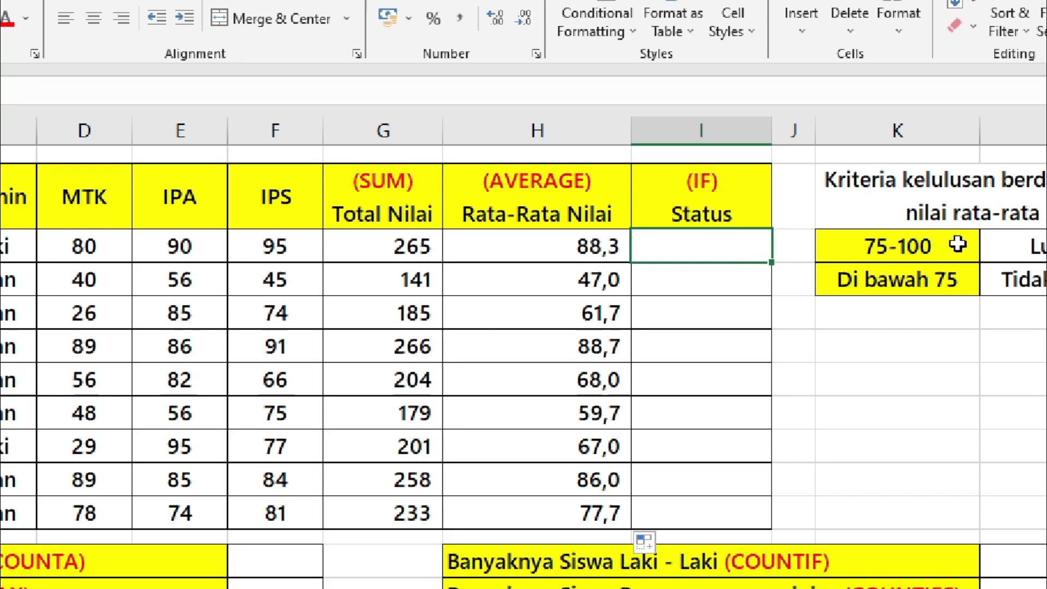
pyautogui.click(992, 203)
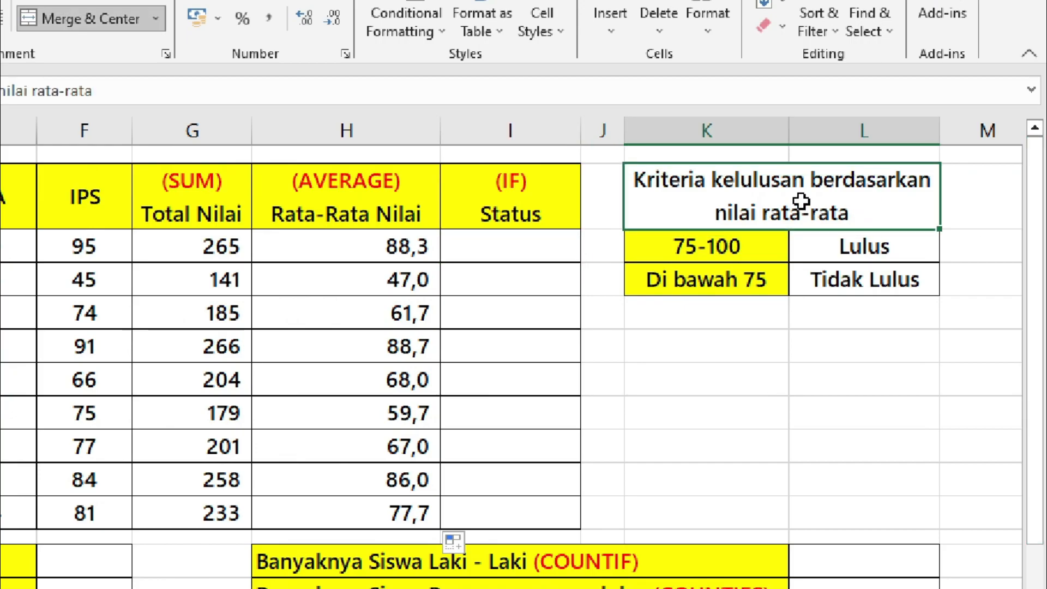
pyautogui.click(749, 240)
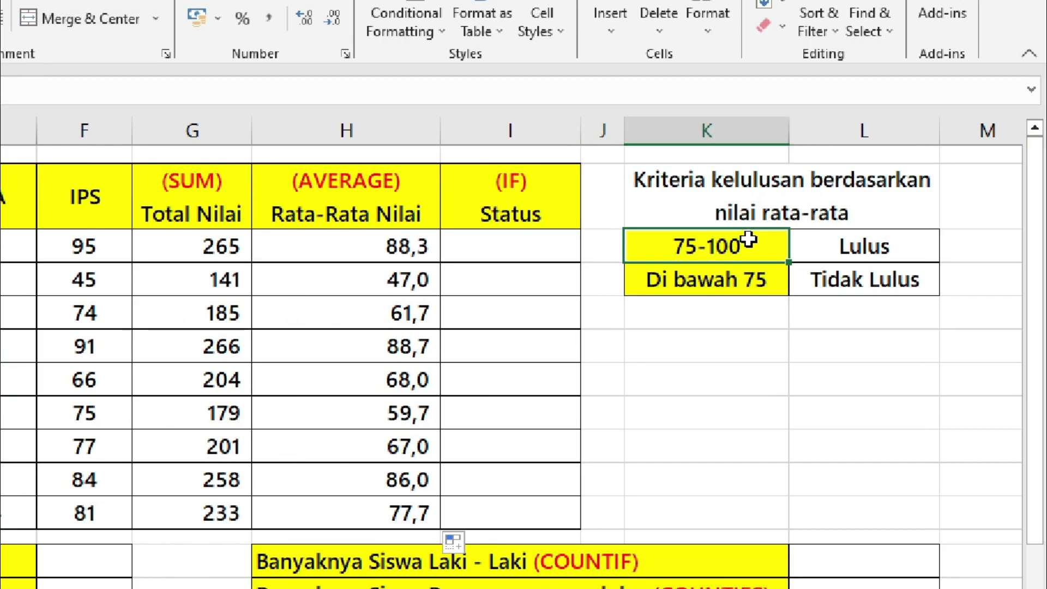
pyautogui.click(769, 206)
pyautogui.click(752, 249)
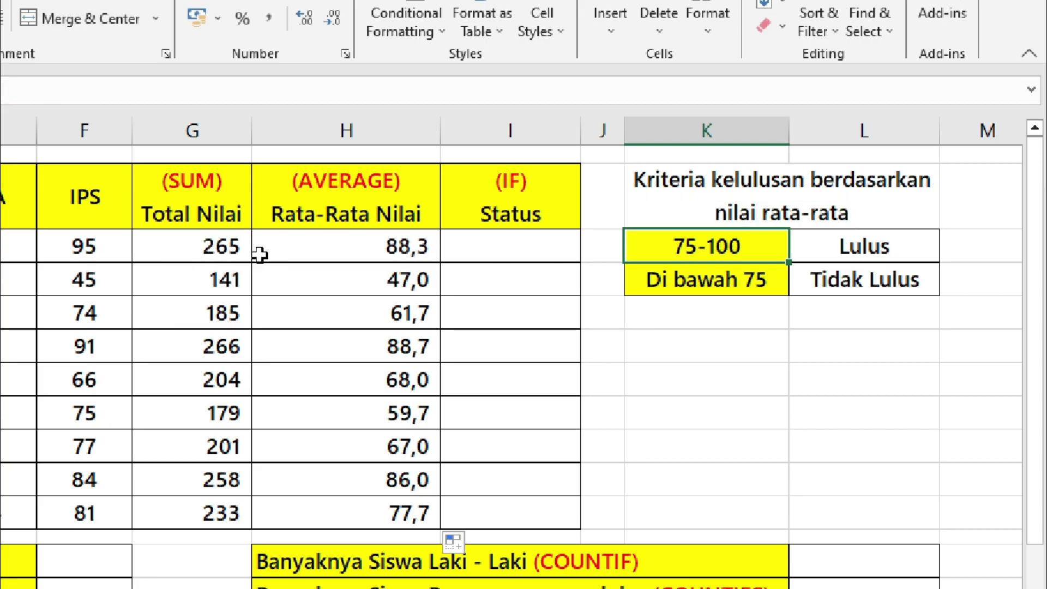
pyautogui.click(779, 288)
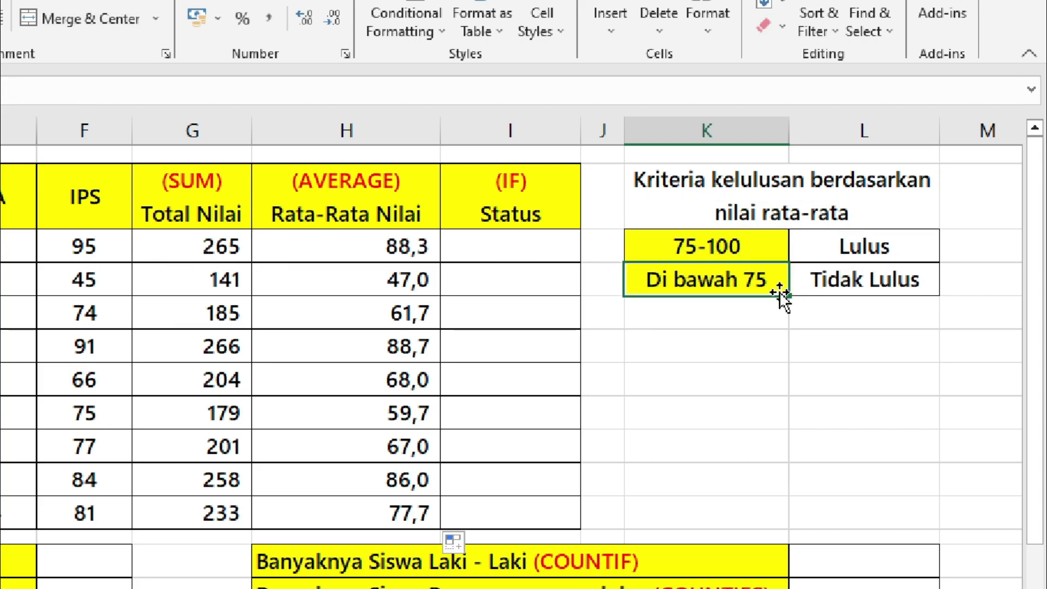
pyautogui.click(862, 278)
pyautogui.click(640, 278)
# - Determine the status in I3 with =IF(H3>=75;"Lulus";"Tidak lulus") and fill the formula down to I11
pyautogui.click(534, 236)
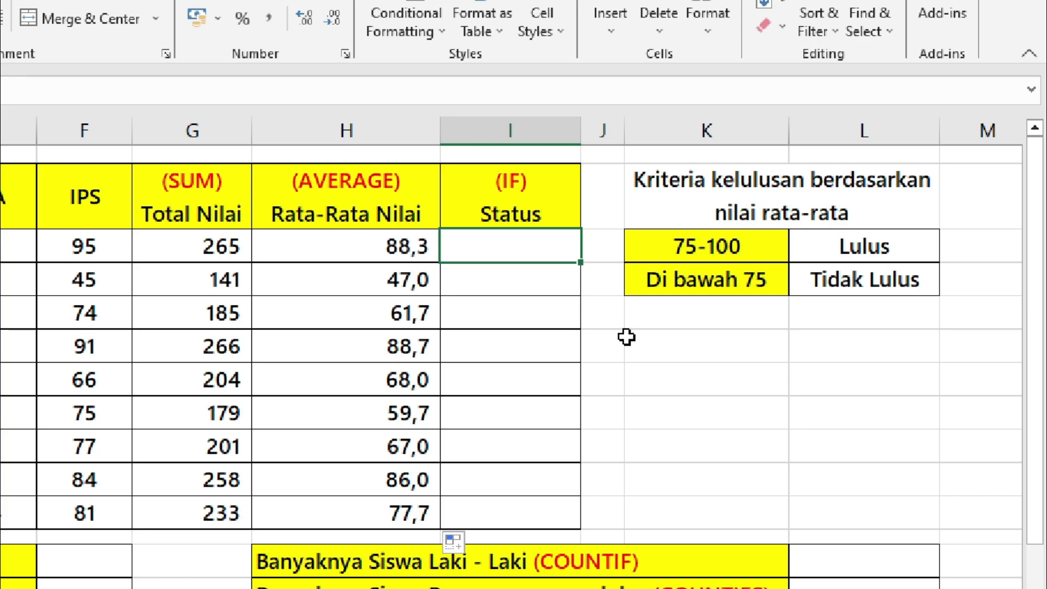
pyautogui.write('=if(')
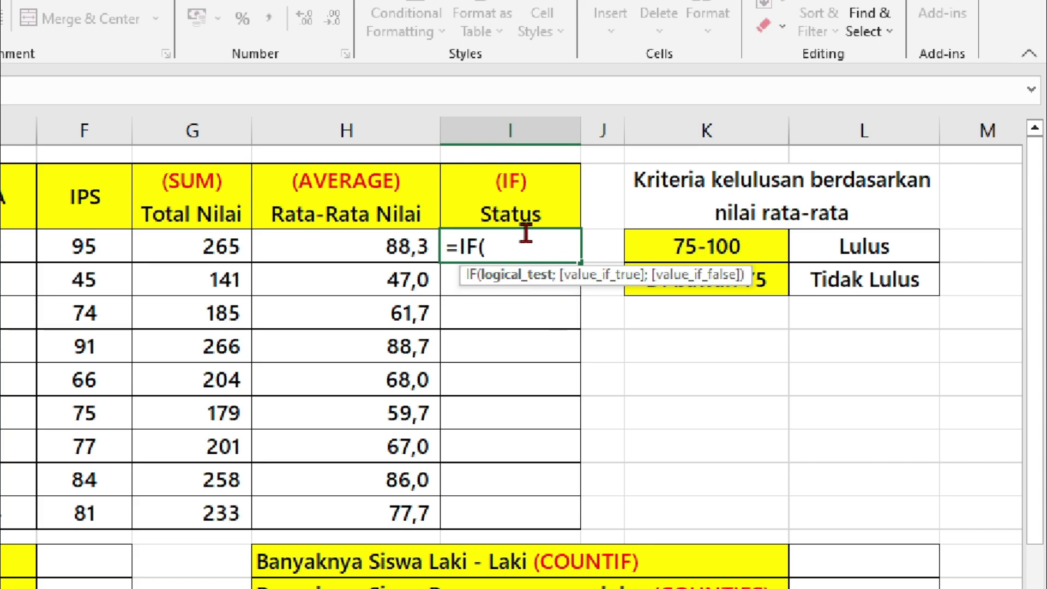
pyautogui.click(397, 240)
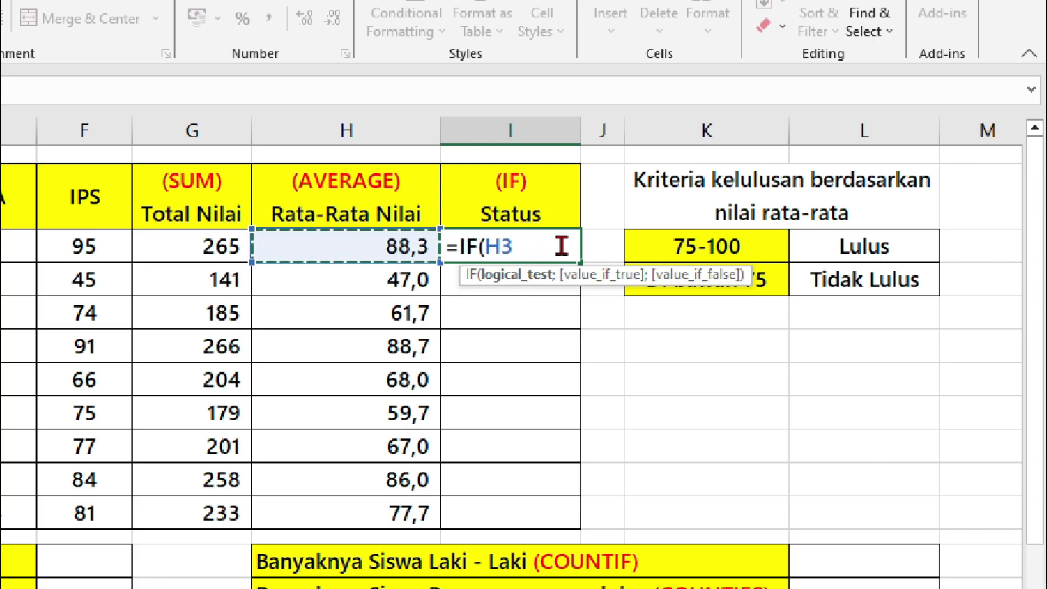
pyautogui.write('>=75')
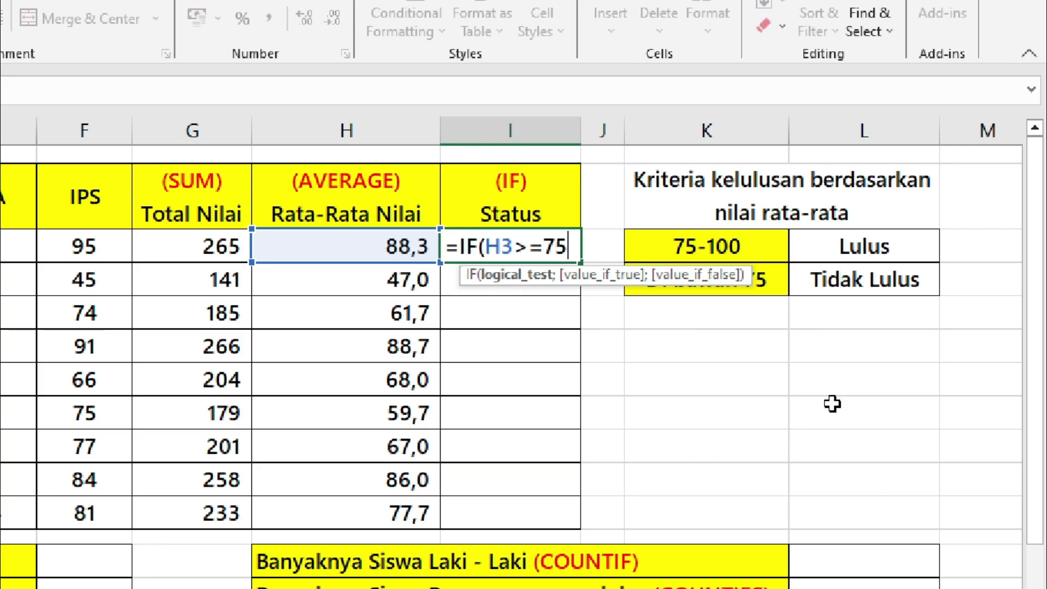
pyautogui.write(';"Lulus";"T')
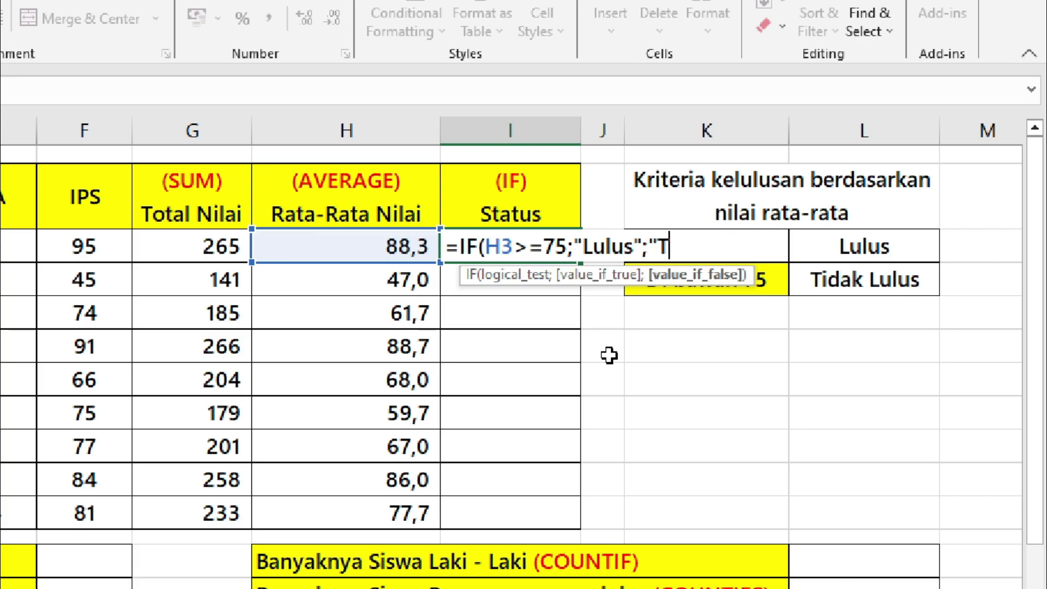
pyautogui.write('idak lulus"')
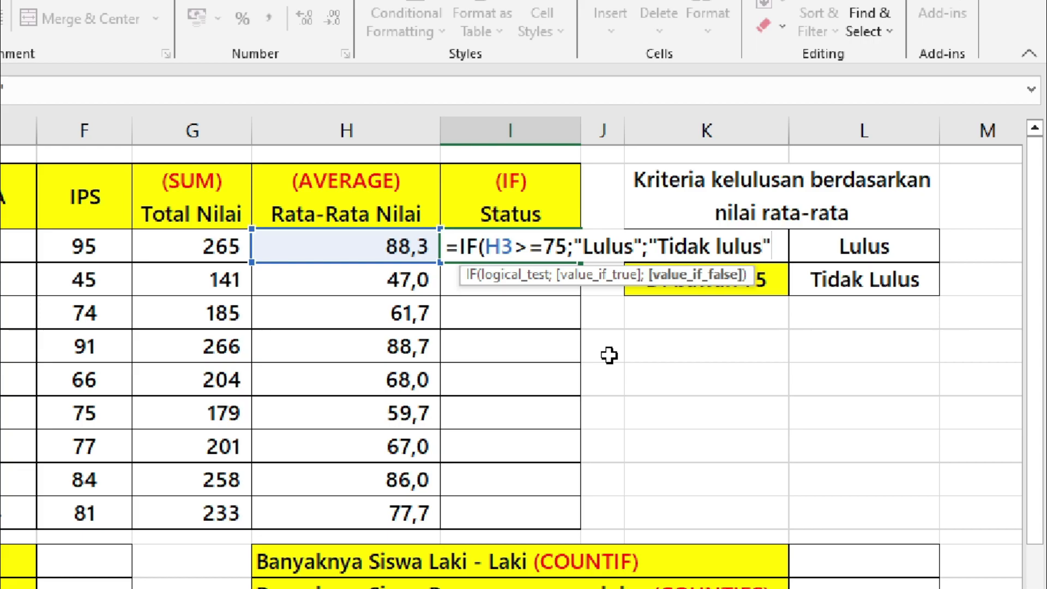
pyautogui.write(')')
pyautogui.hotkey('ctrl', 'Return')
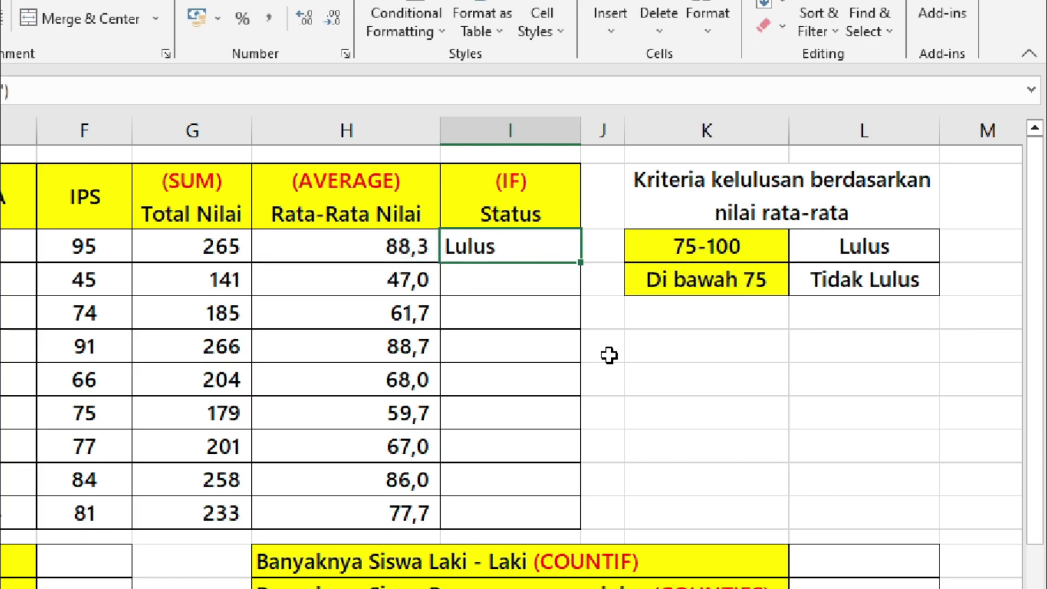
pyautogui.moveTo(583, 259); pyautogui.dragTo(568, 530)
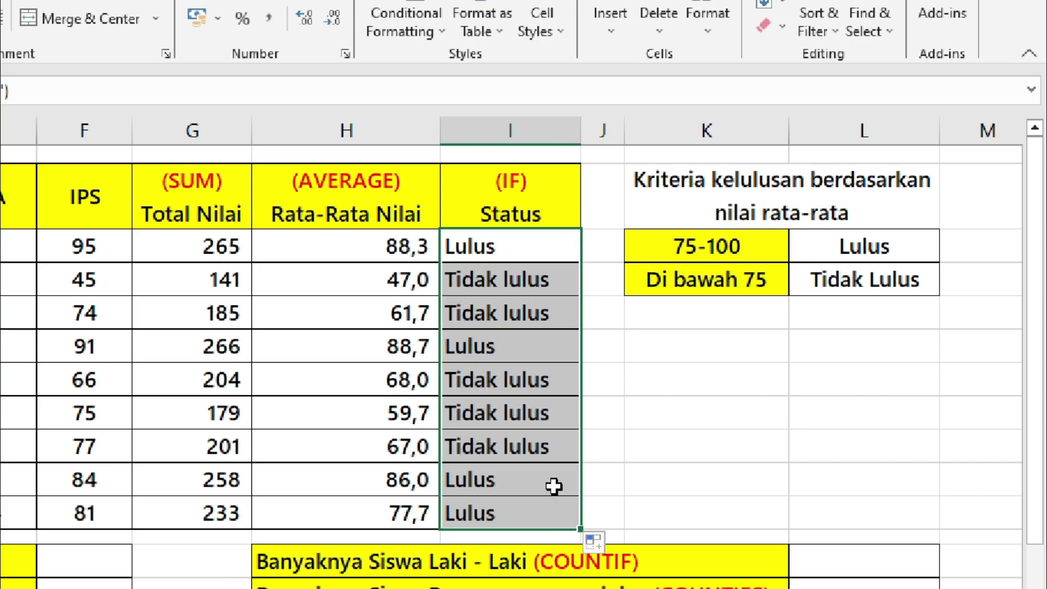
# - Compare the first students' Rata-Rata Nilai values with their Status entries to verify the IF formula
pyautogui.click(536, 440)
pyautogui.click(412, 246)
pyautogui.click(468, 249)
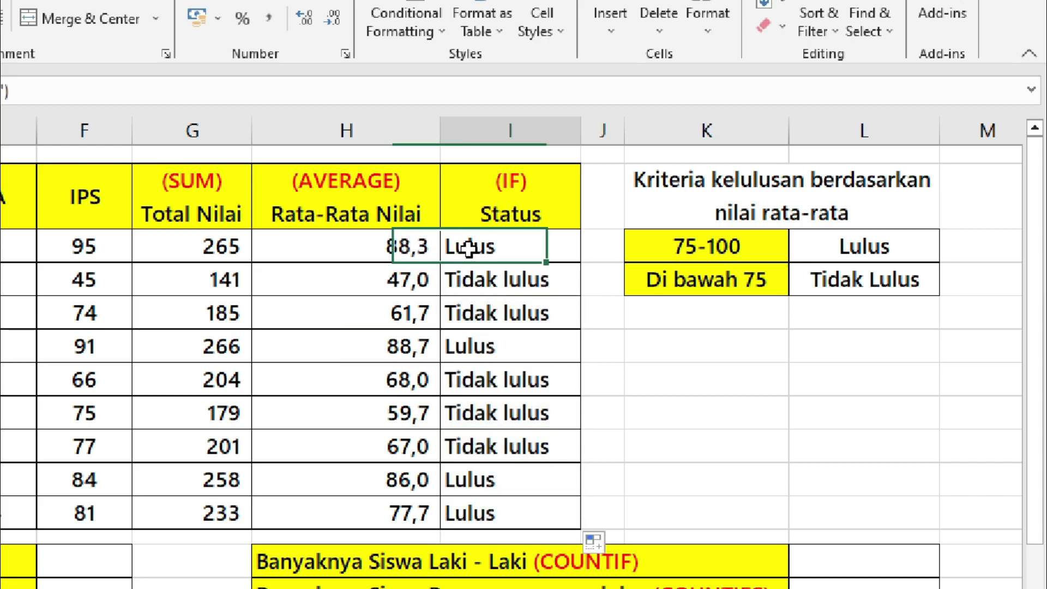
pyautogui.click(409, 243)
pyautogui.click(418, 281)
pyautogui.click(446, 279)
pyautogui.click(413, 277)
pyautogui.click(472, 277)
pyautogui.click(385, 281)
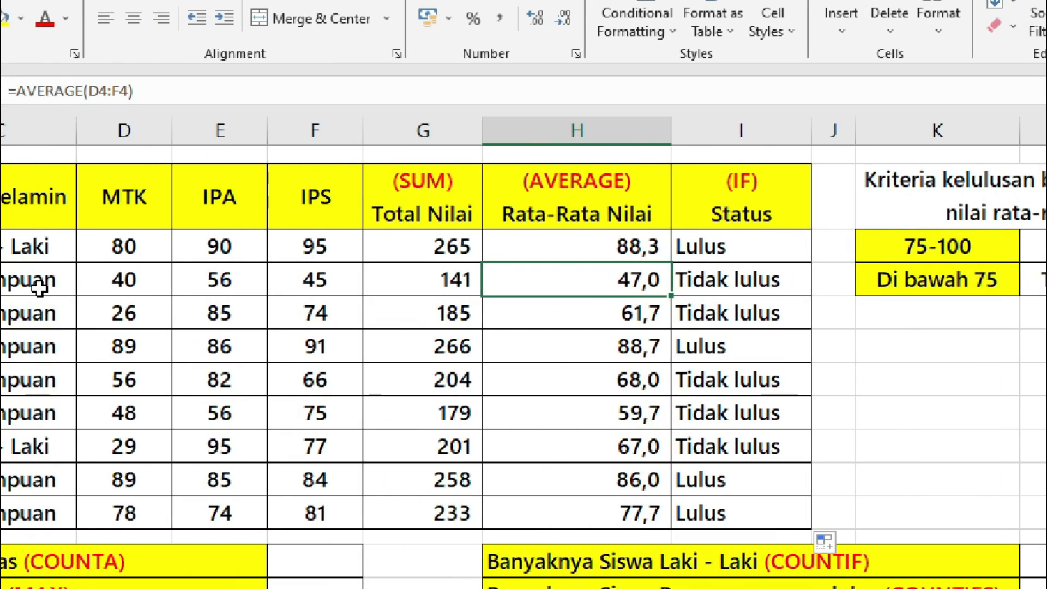
pyautogui.click(742, 277)
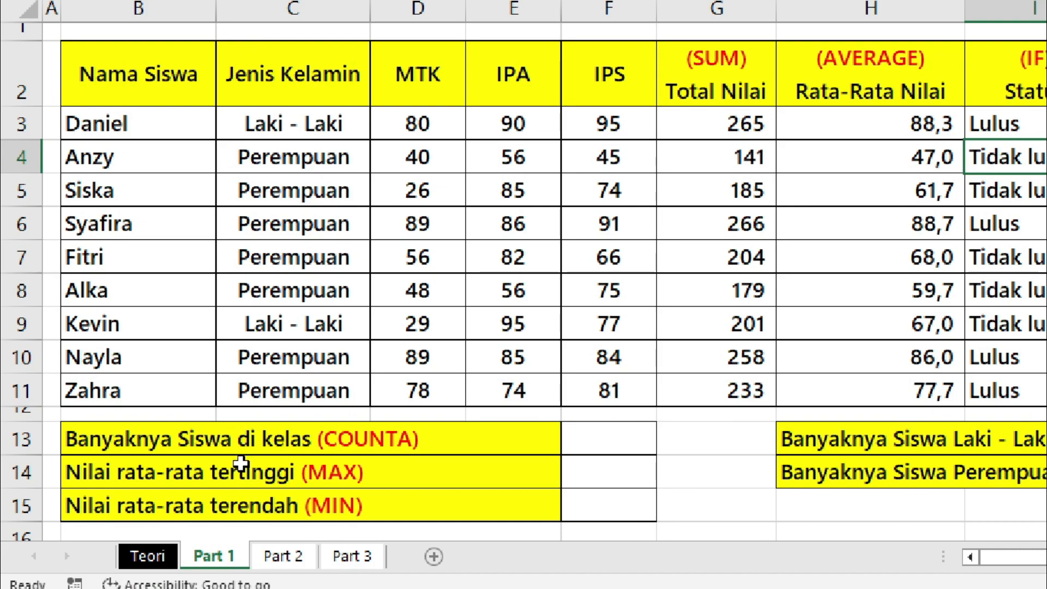
# - Count the students in the class in F13 with =COUNTA(B3:B11)
pyautogui.click(239, 391)
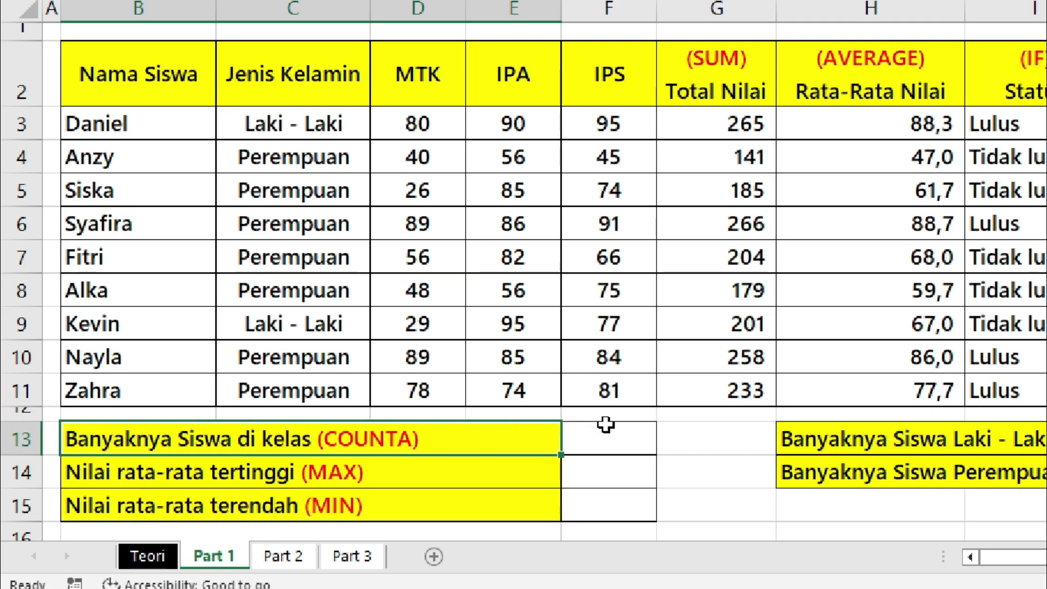
pyautogui.click(625, 445)
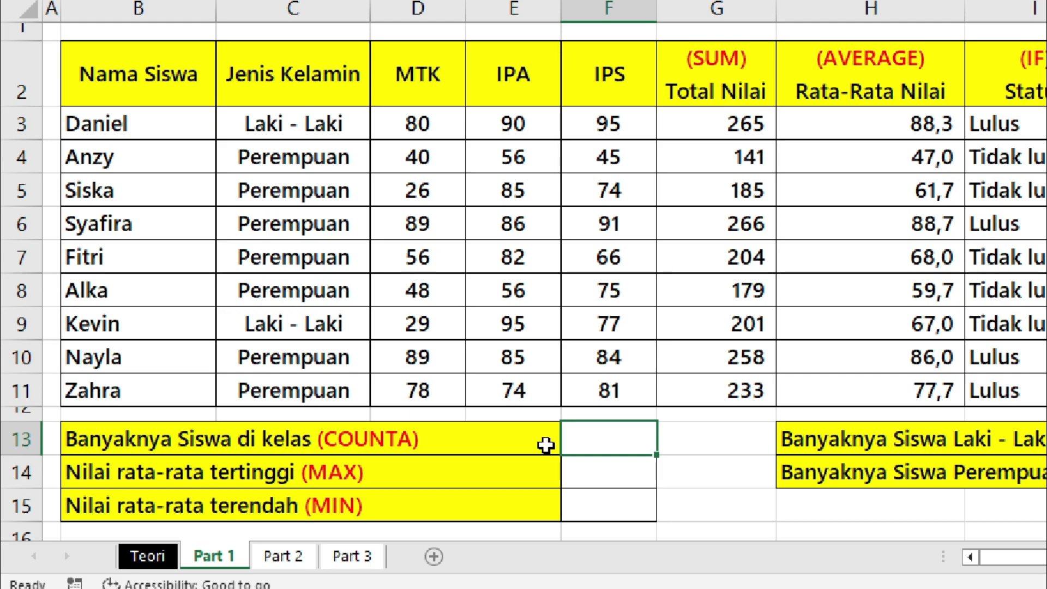
pyautogui.write('=counta')
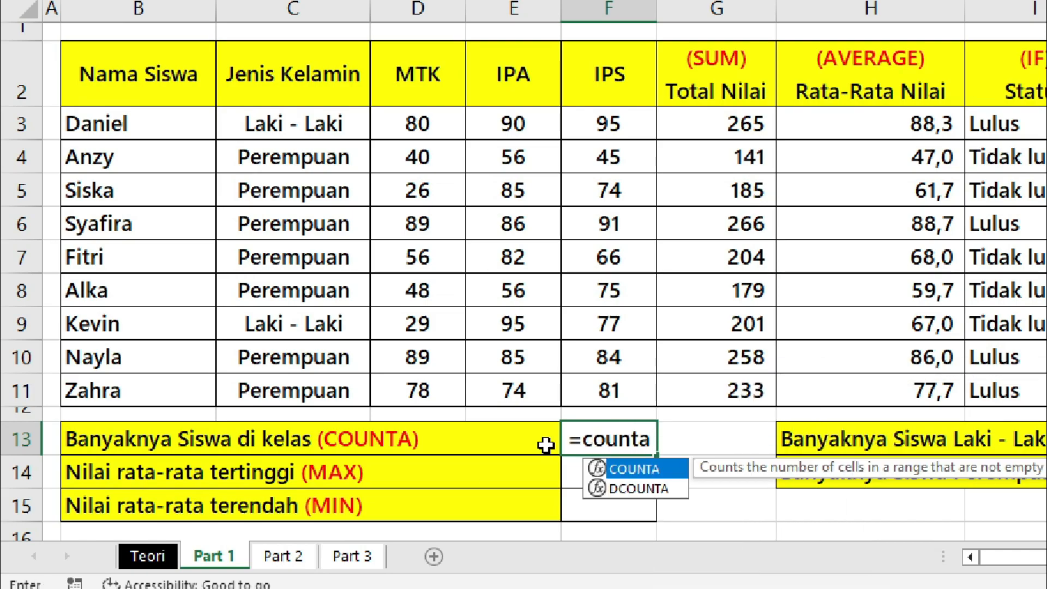
pyautogui.press('Tab')
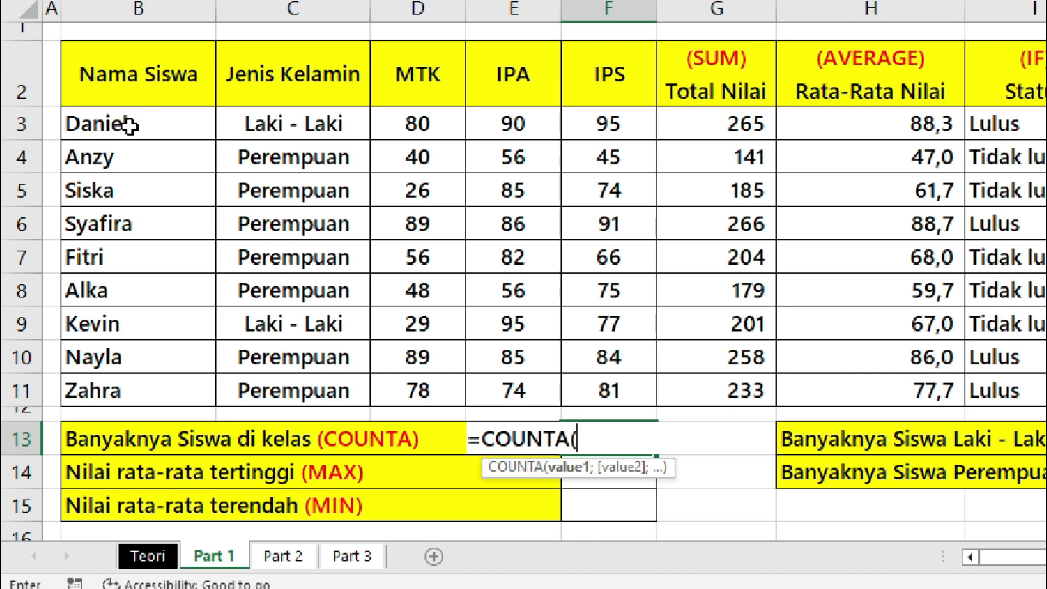
pyautogui.moveTo(130, 124); pyautogui.dragTo(105, 389)
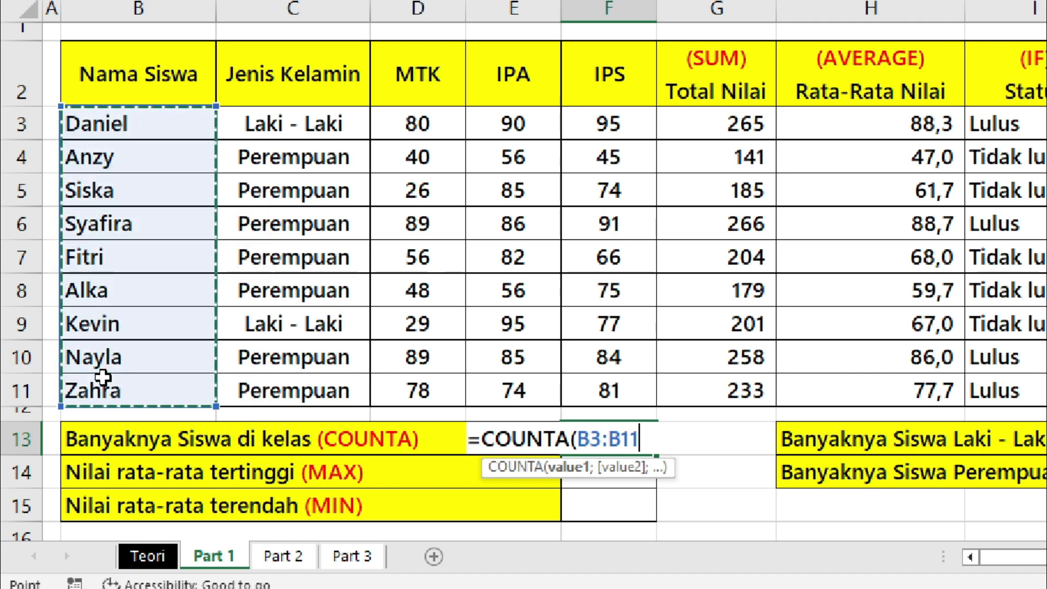
pyautogui.write(')')
pyautogui.press('Return')
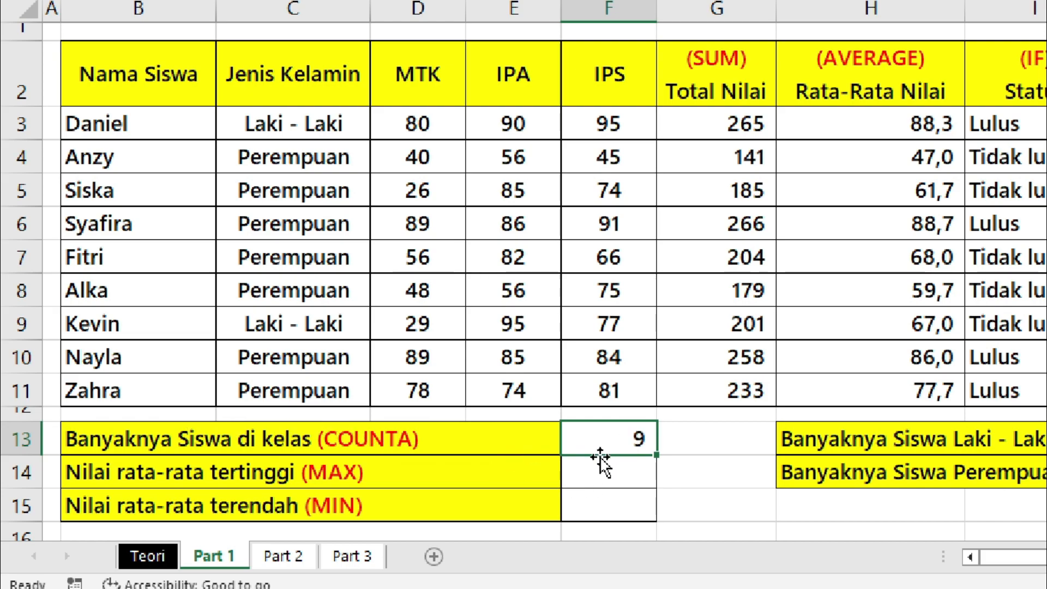
# - Go through the student names from B3 to B11 one by one to check the COUNTA result
pyautogui.click(111, 126)
pyautogui.click(110, 158)
pyautogui.click(112, 190)
pyautogui.click(110, 229)
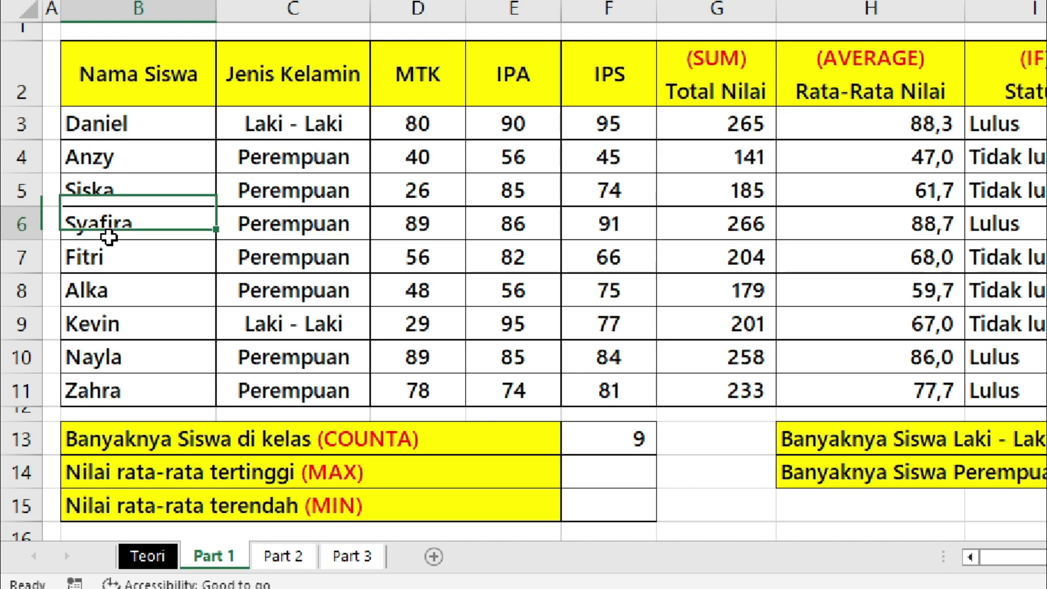
pyautogui.click(110, 256)
pyautogui.click(110, 293)
pyautogui.click(116, 326)
pyautogui.click(119, 357)
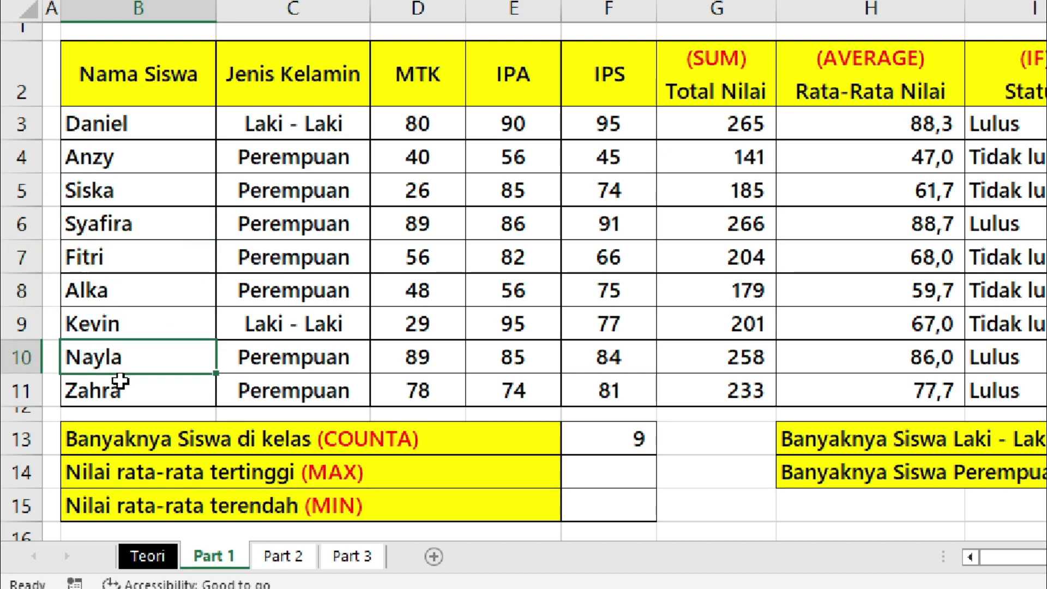
pyautogui.click(122, 388)
# - Find the highest average score in F14 with =MAX(H3:H11) and check it against the Rata-Rata Nilai column
pyautogui.click(636, 475)
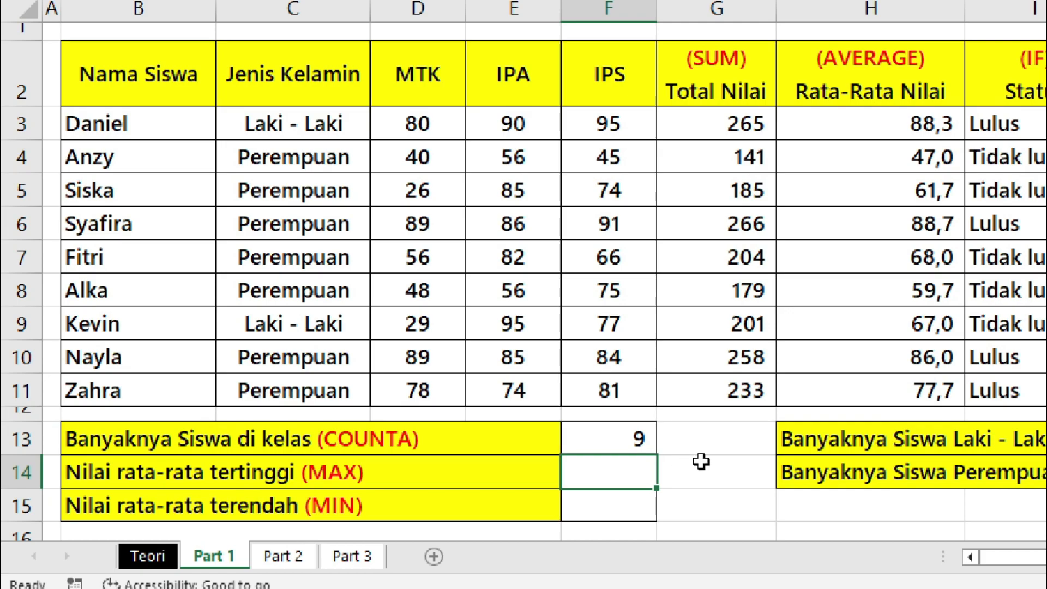
pyautogui.click(92, 472)
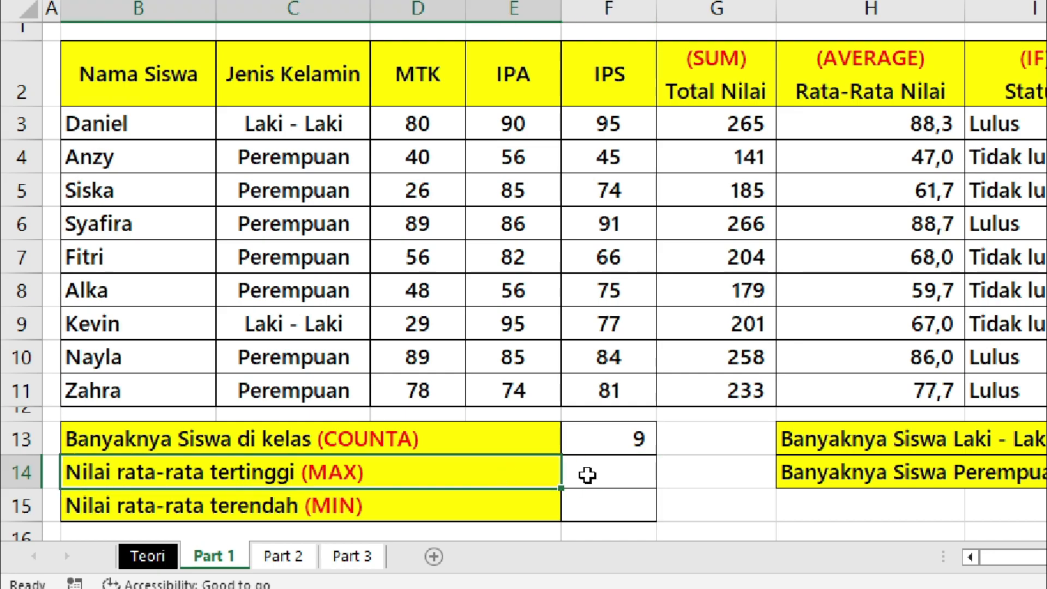
pyautogui.click(626, 472)
pyautogui.doubleClick(626, 473)
pyautogui.write('=max')
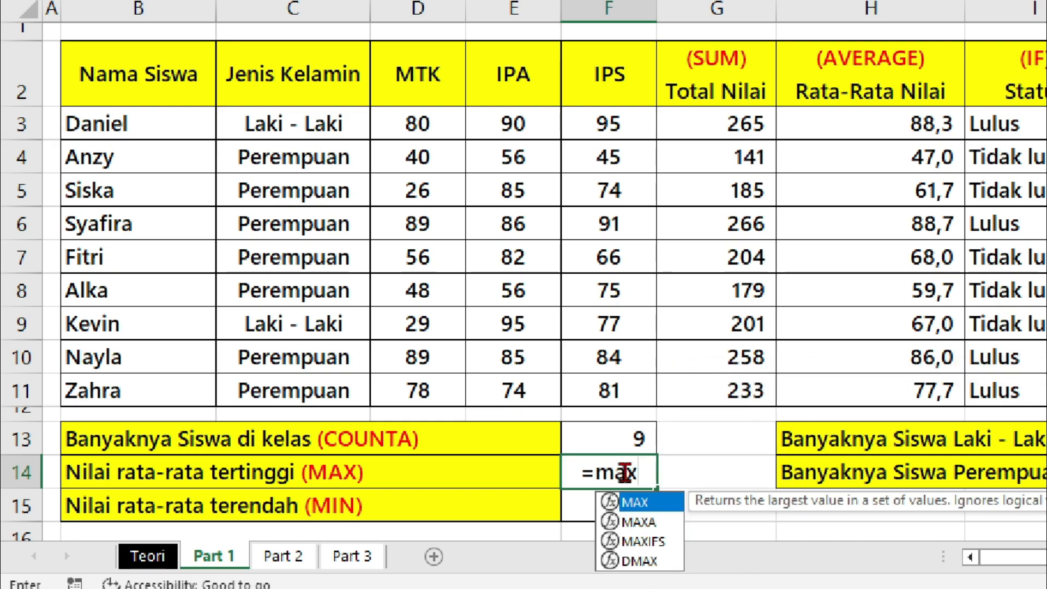
pyautogui.press('Tab')
pyautogui.moveTo(872, 119); pyautogui.dragTo(823, 403)
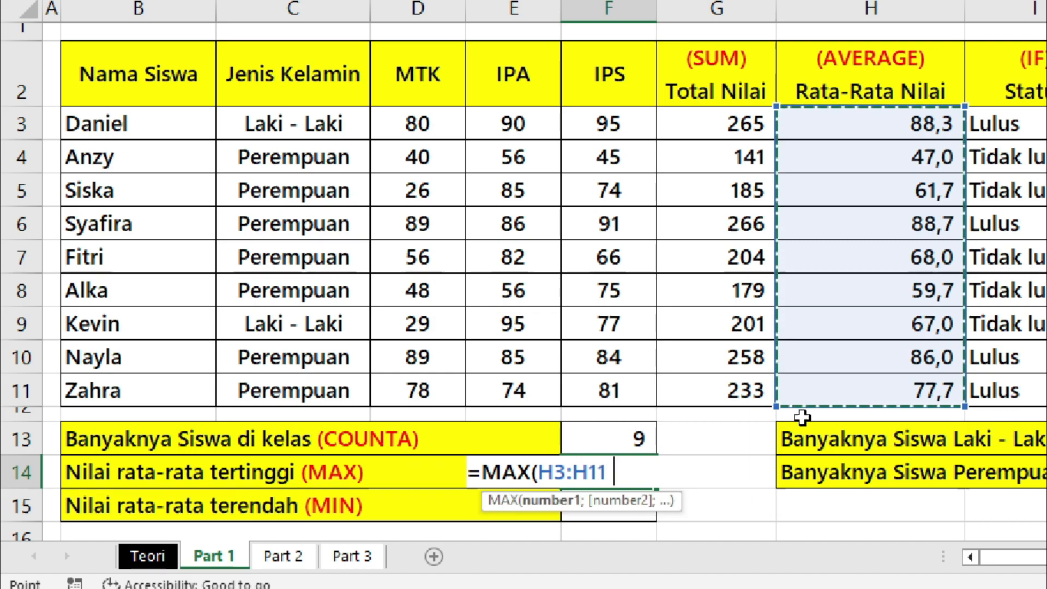
pyautogui.write(')')
pyautogui.press('Return')
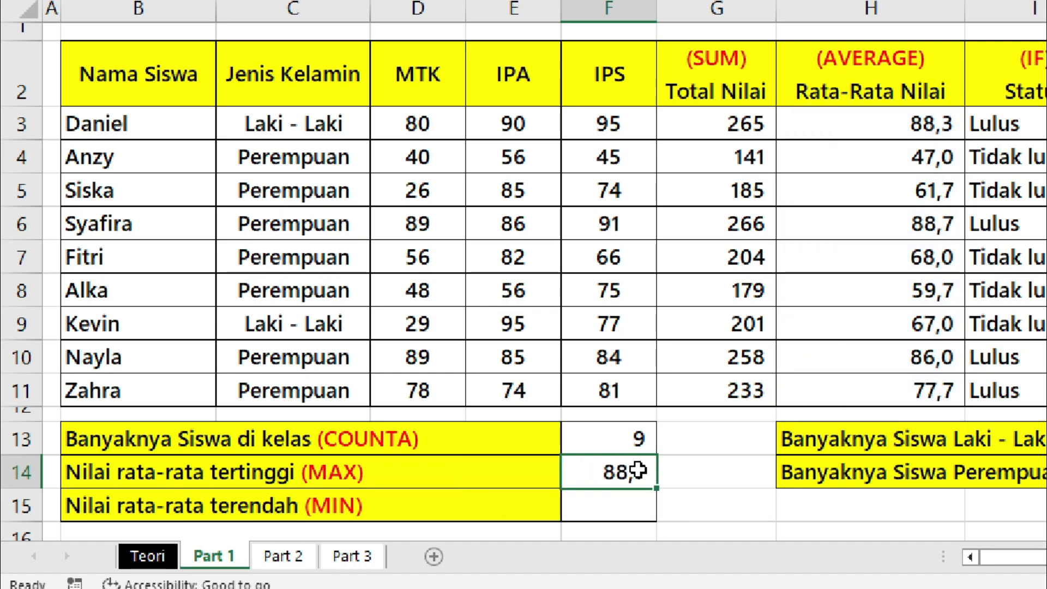
pyautogui.click(917, 262)
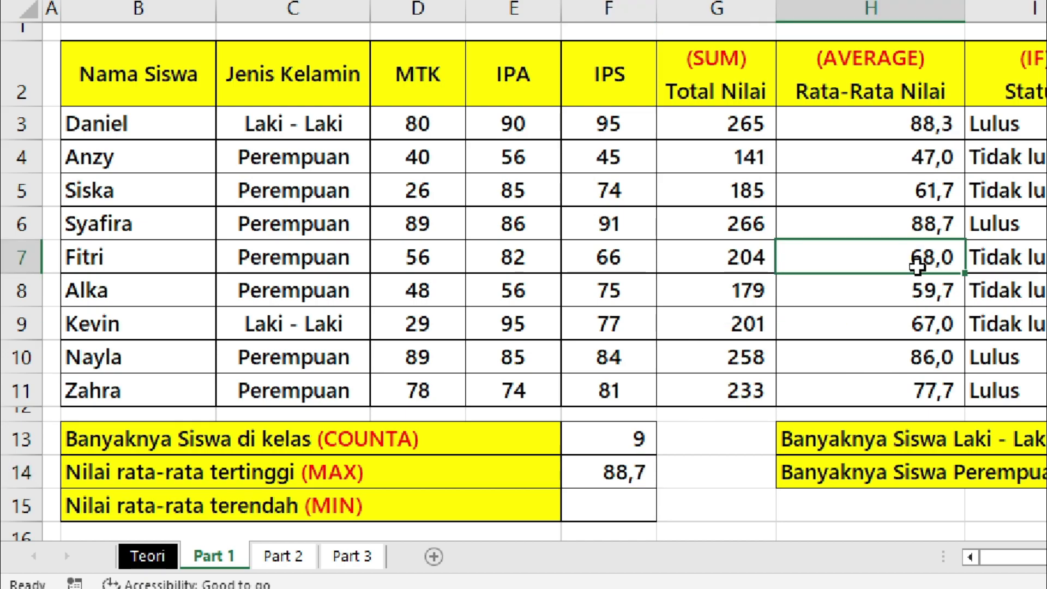
pyautogui.click(925, 216)
pyautogui.click(932, 97)
pyautogui.click(913, 224)
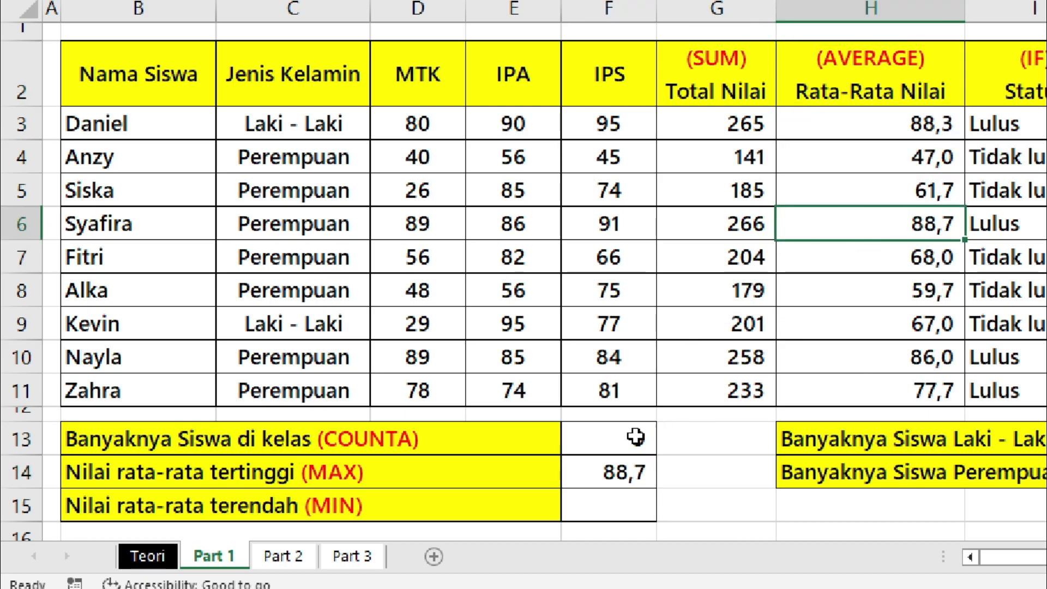
# - Find the lowest average score in F15 with =MIN(H3:H11) and check it against the Rata-Rata Nilai column
pyautogui.click(614, 519)
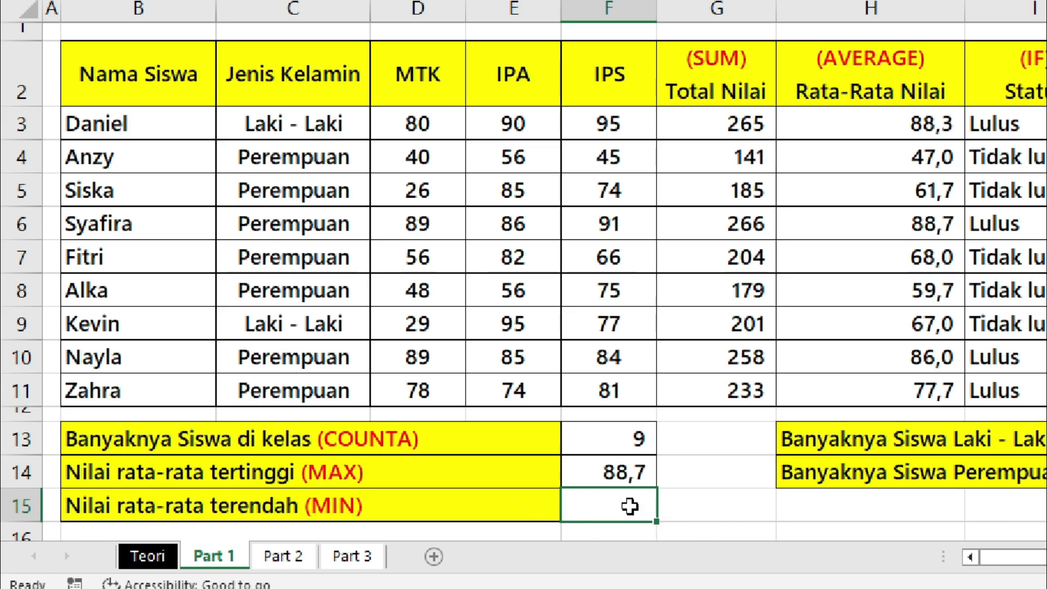
pyautogui.write('=min')
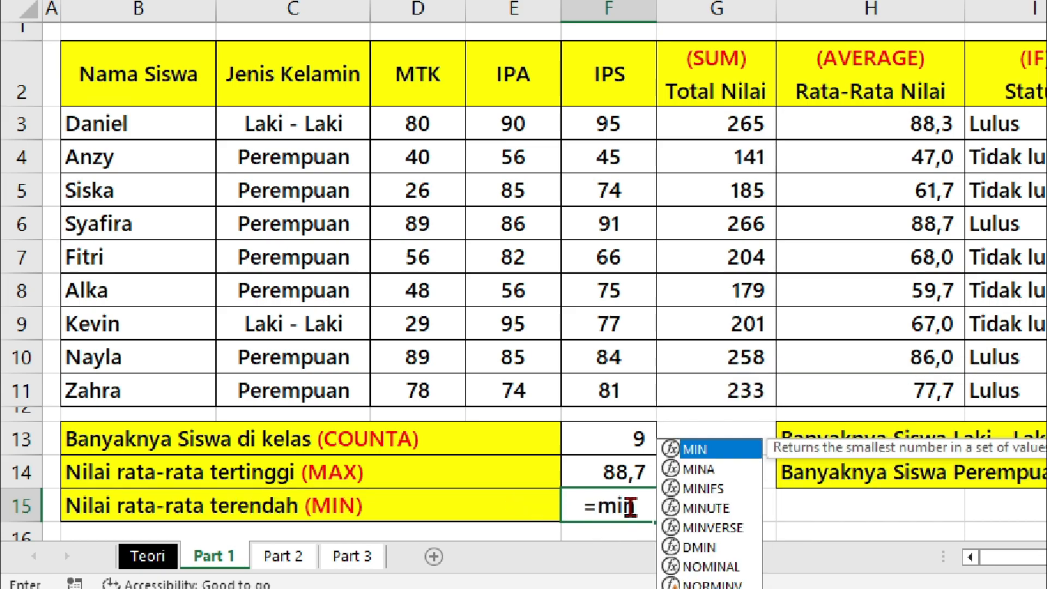
pyautogui.press('Tab')
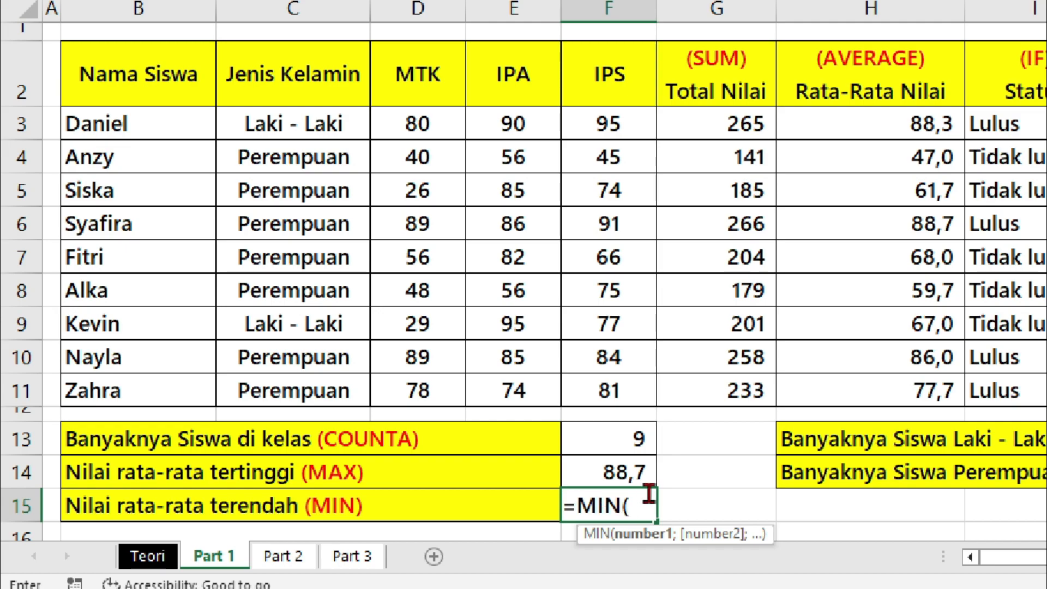
pyautogui.moveTo(897, 131); pyautogui.dragTo(895, 376)
pyautogui.write(')')
pyautogui.press('Return')
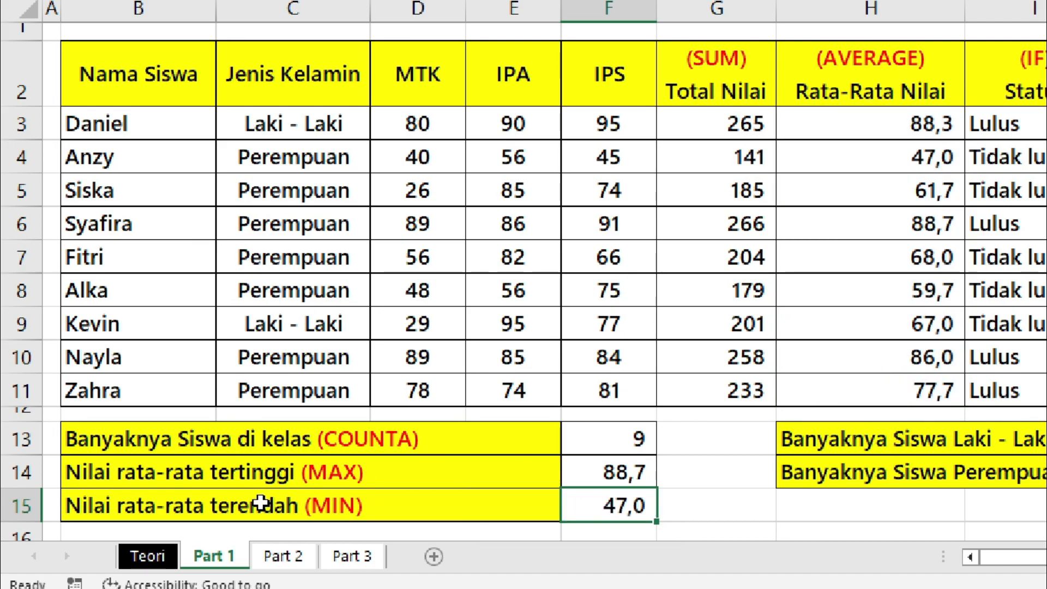
pyautogui.click(919, 157)
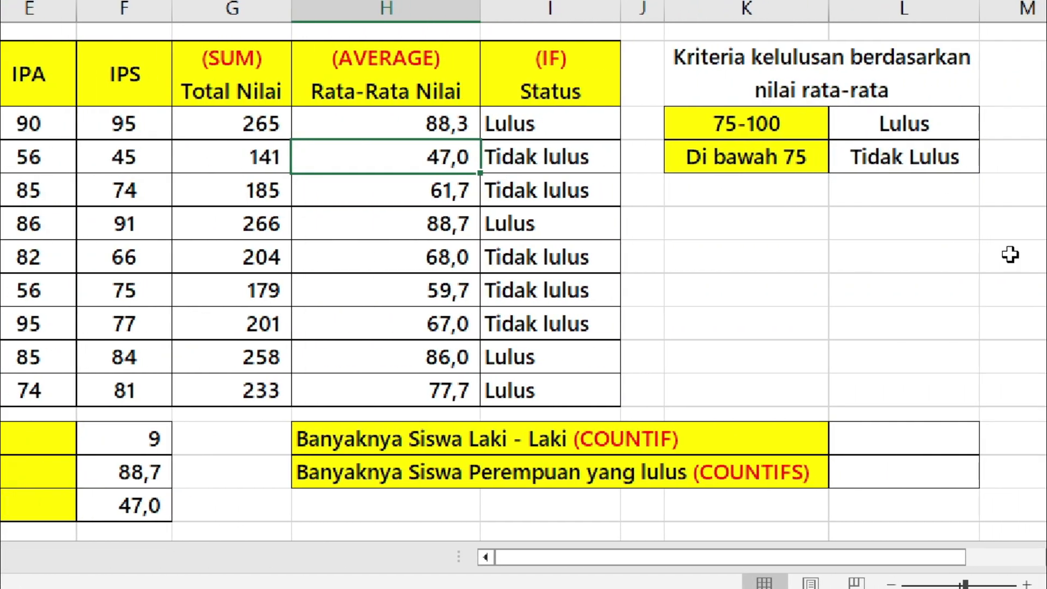
# - Count the male students in L13 with =COUNTIF(C3:C11;"Laki - Laki")
pyautogui.click(900, 442)
pyautogui.click(989, 441)
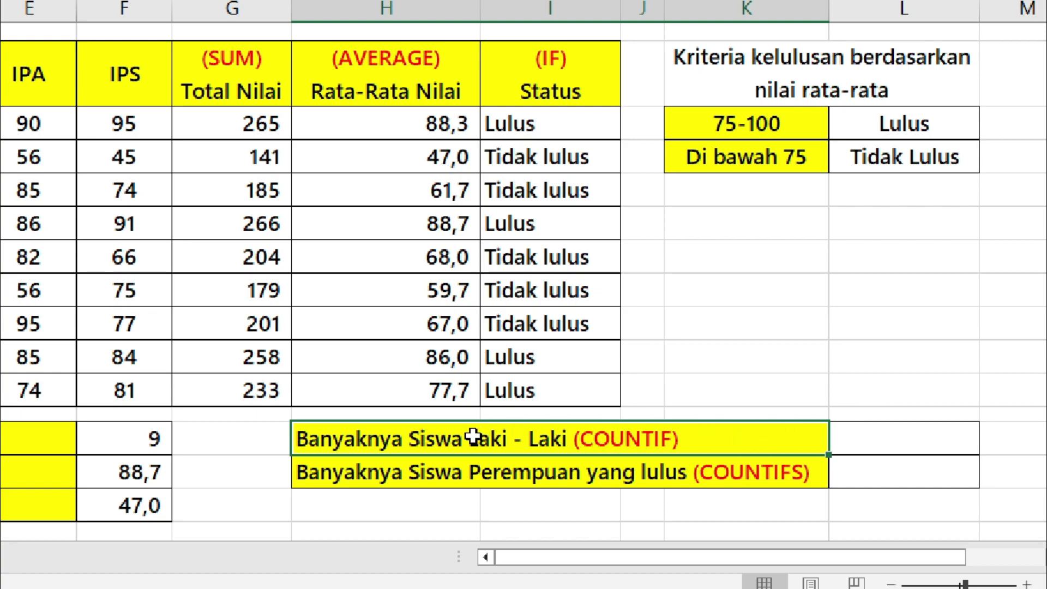
pyautogui.click(921, 443)
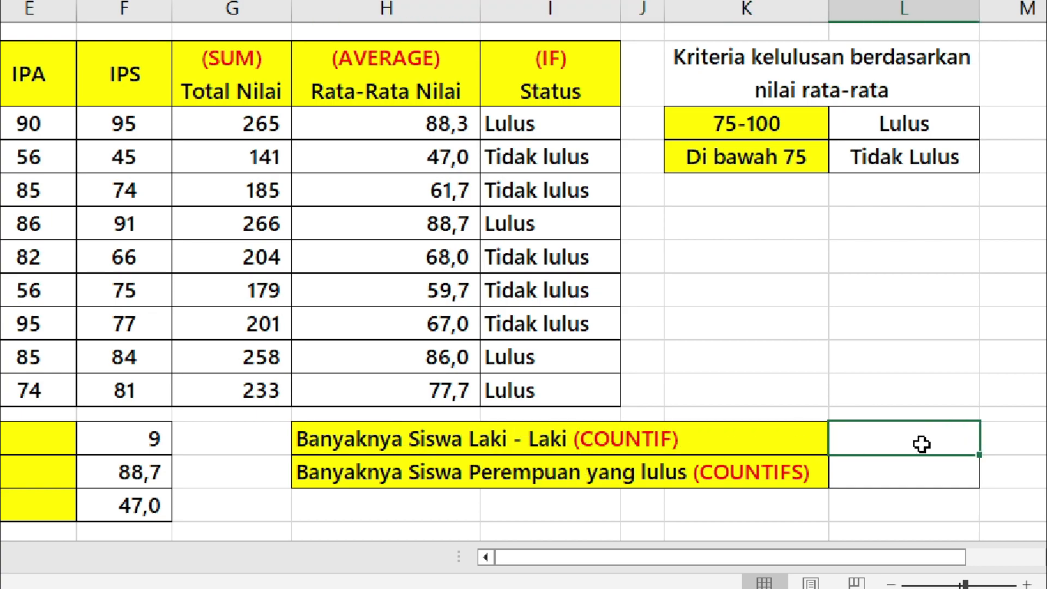
pyautogui.write('=countif')
pyautogui.press('Tab')
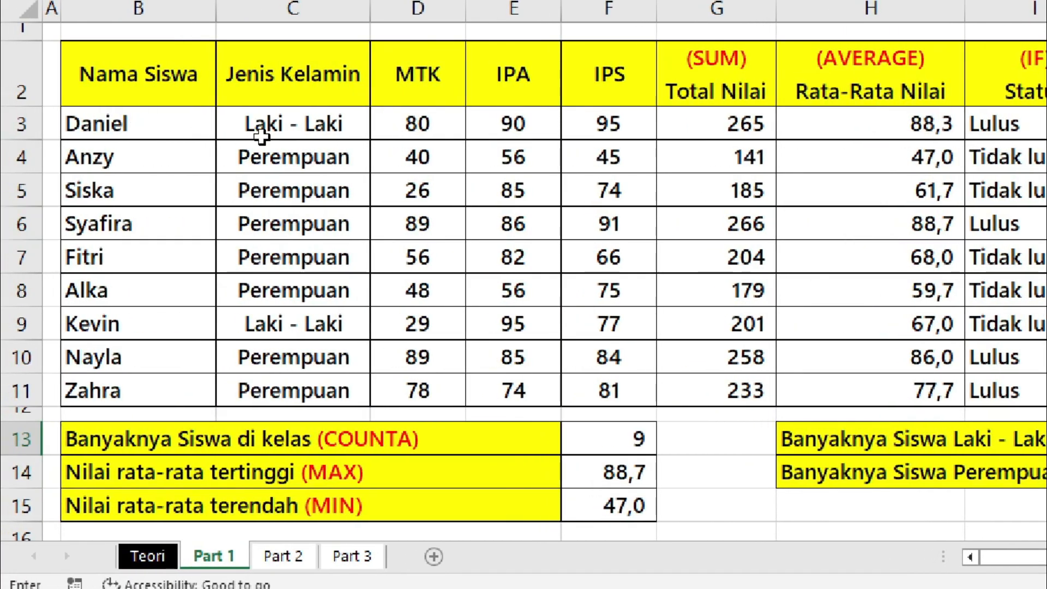
pyautogui.click(294, 133)
pyautogui.moveTo(294, 143); pyautogui.dragTo(299, 397)
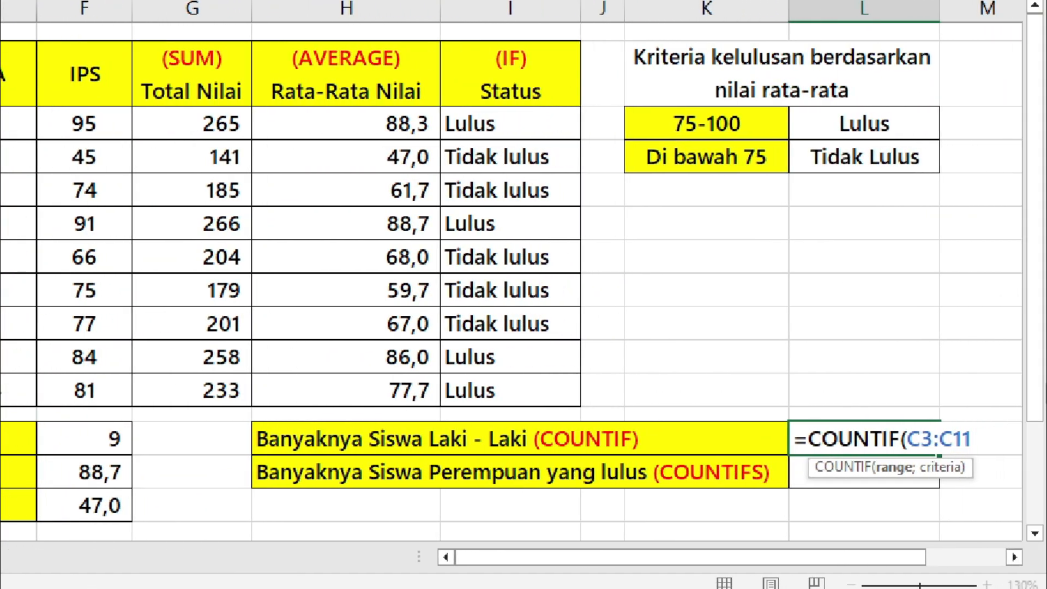
pyautogui.write(';')
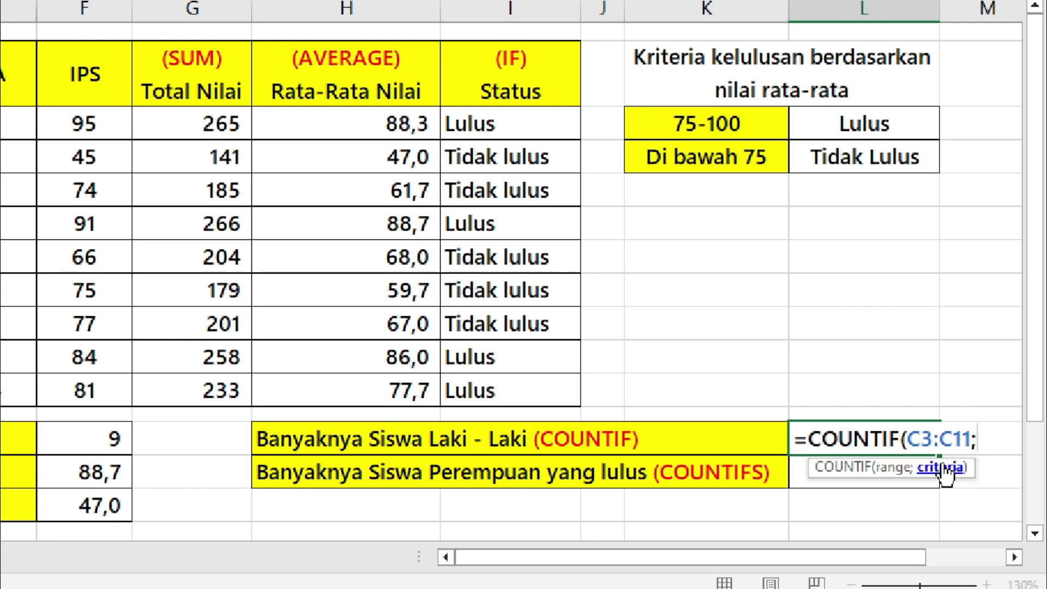
pyautogui.write('"Laki')
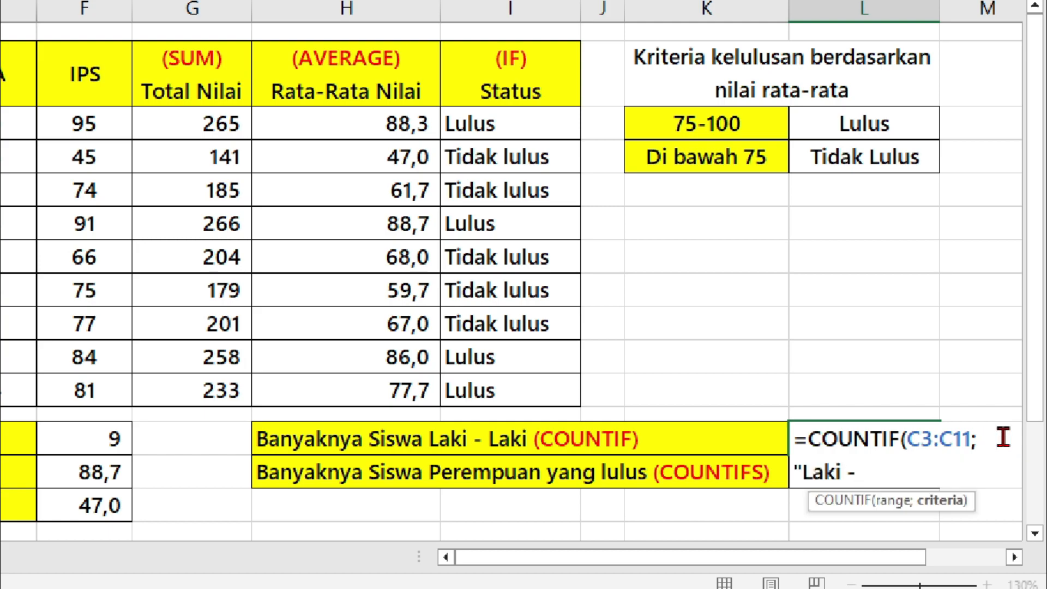
pyautogui.write(' - Laki')
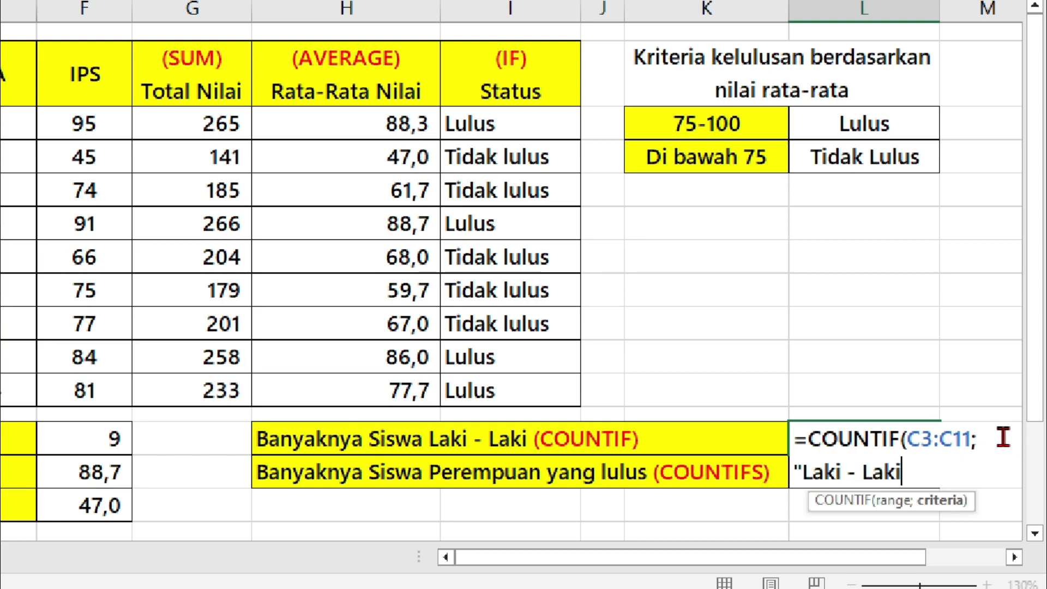
pyautogui.write('")')
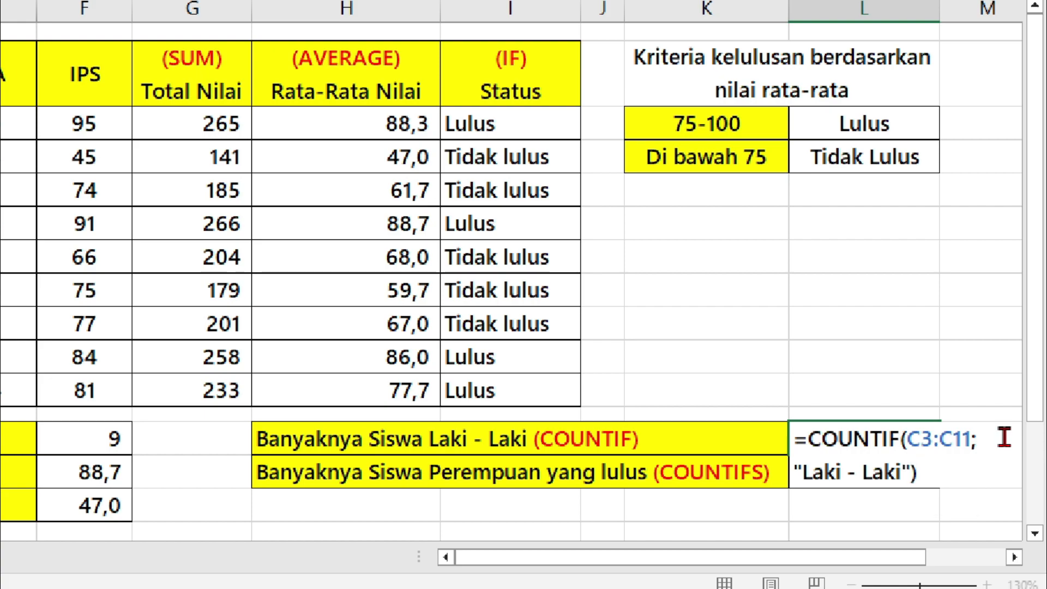
pyautogui.hotkey('ctrl', 'Return')
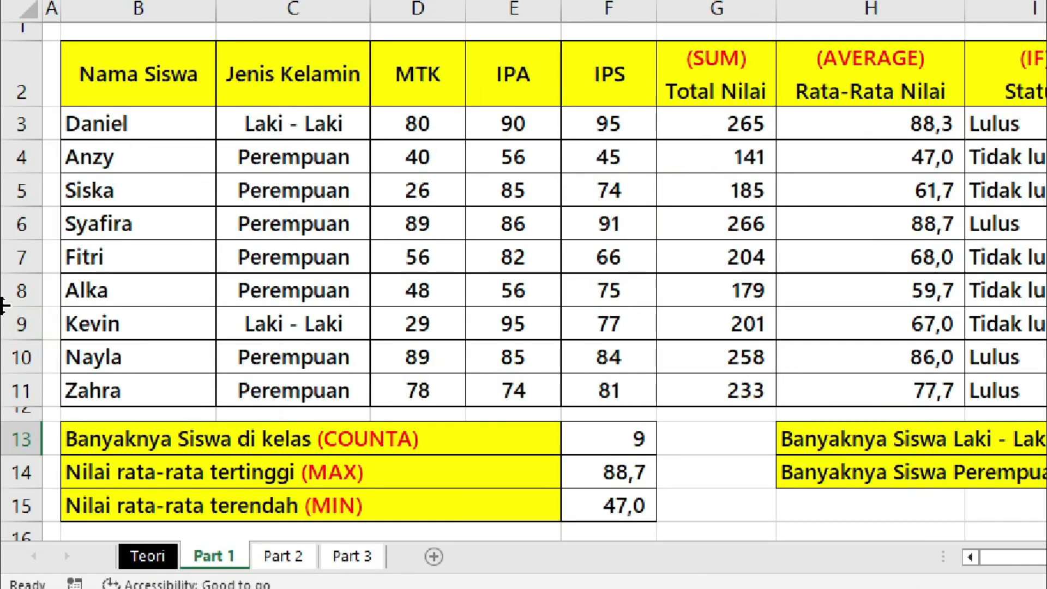
# - Check the COUNTIF result against the Laki - Laki entries in the Jenis Kelamin column
pyautogui.click(276, 121)
pyautogui.click(281, 324)
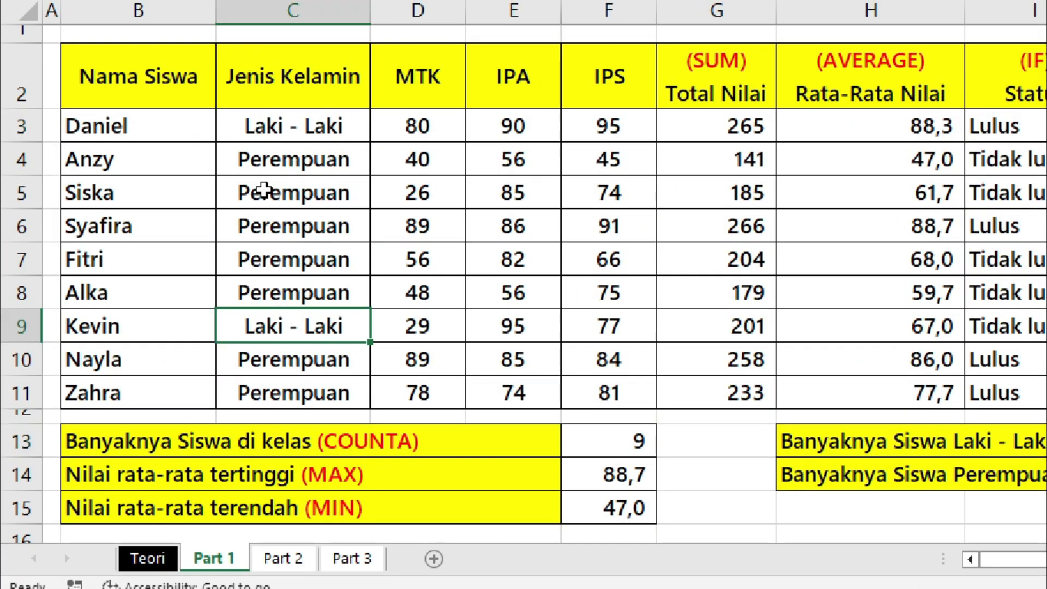
pyautogui.moveTo(264, 117); pyautogui.dragTo(284, 393)
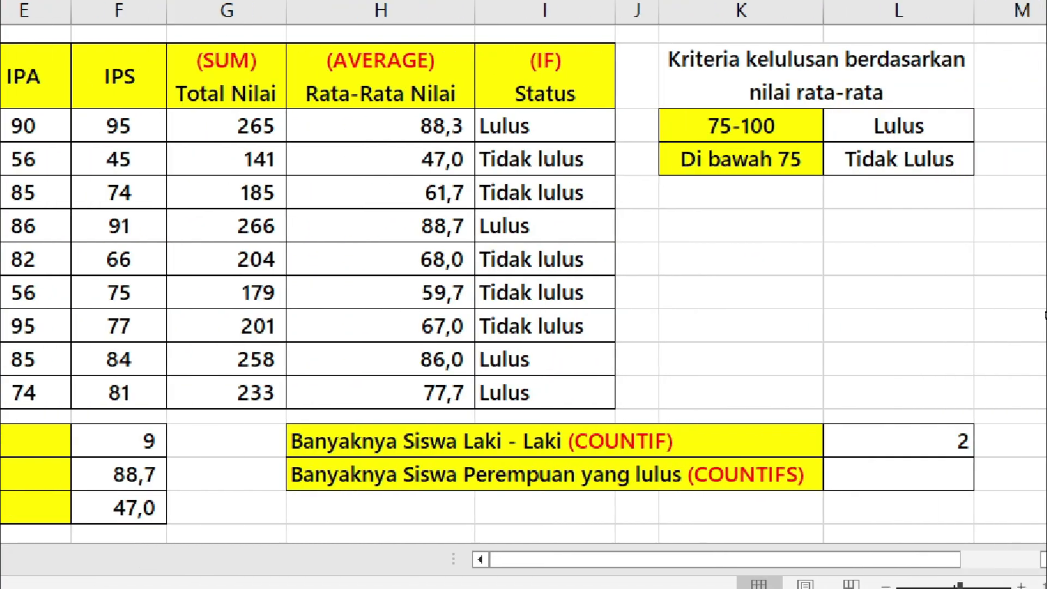
# - Compare the COUNTIF and COUNTIFS labels and highlight the two criteria words, Perempuan and lulus, without editing the label
pyautogui.click(950, 482)
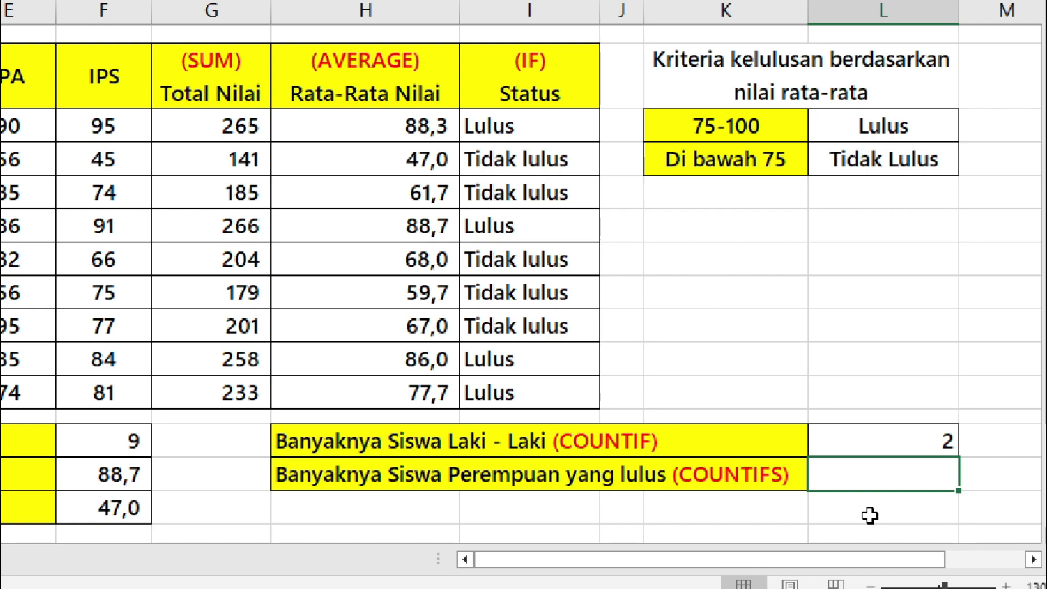
pyautogui.click(653, 437)
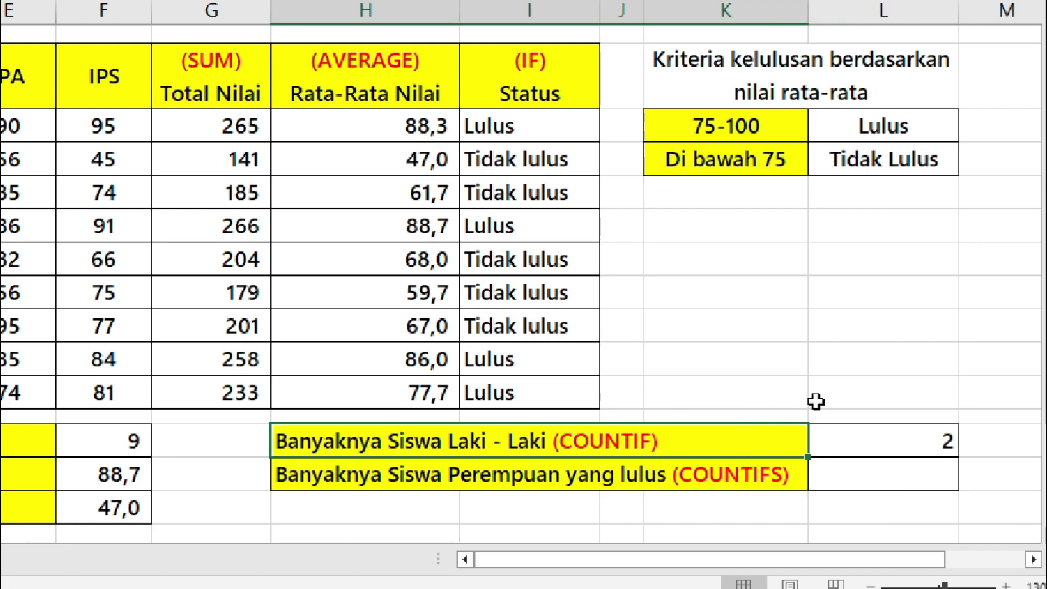
pyautogui.click(773, 476)
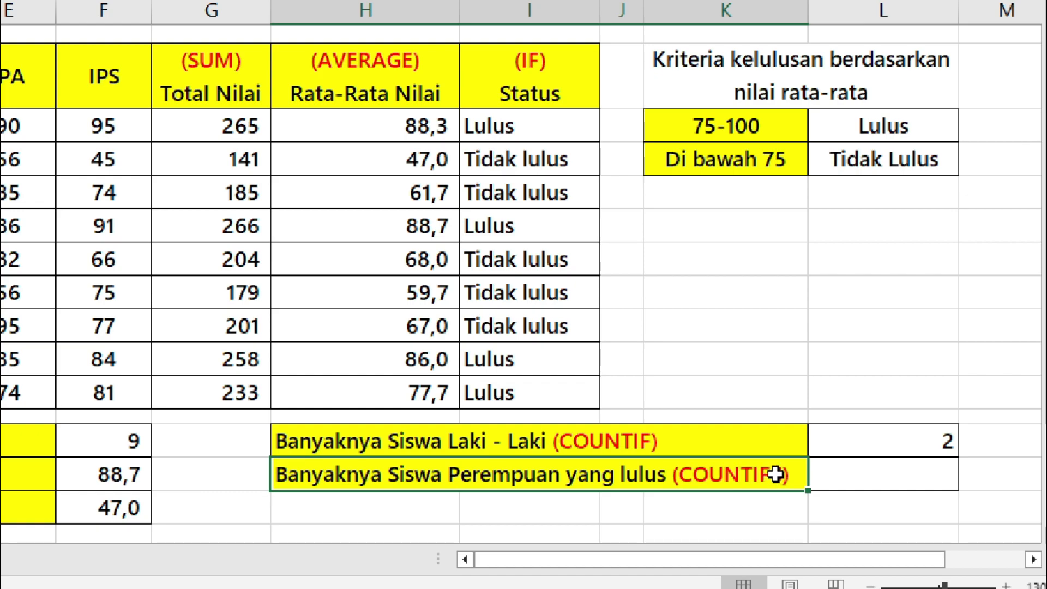
pyautogui.doubleClick(444, 475)
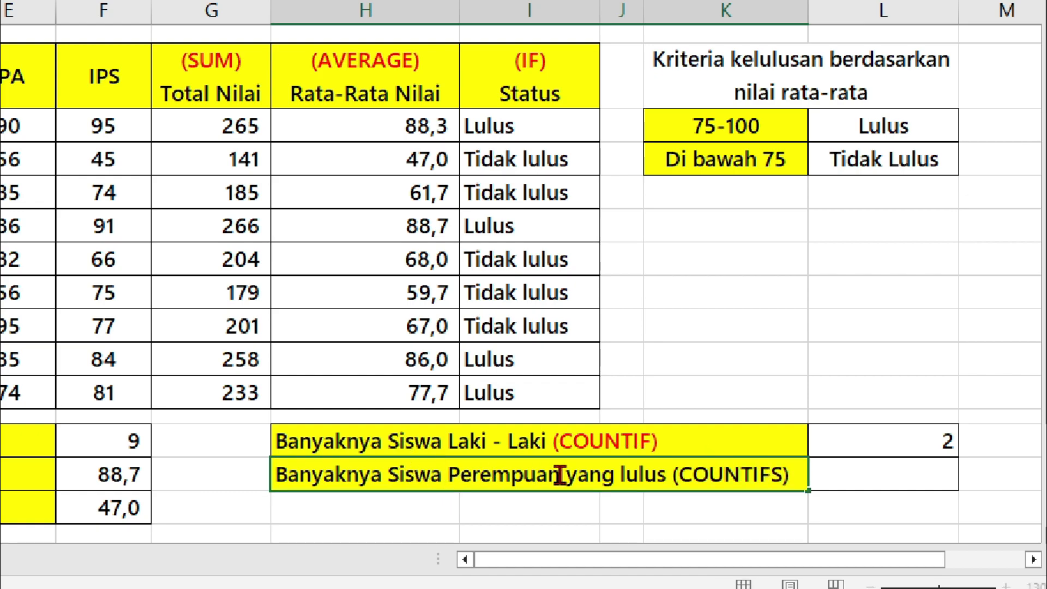
pyautogui.moveTo(560, 474); pyautogui.dragTo(461, 474)
pyautogui.moveTo(626, 478); pyautogui.dragTo(675, 476)
pyautogui.click(638, 479)
pyautogui.click(499, 480)
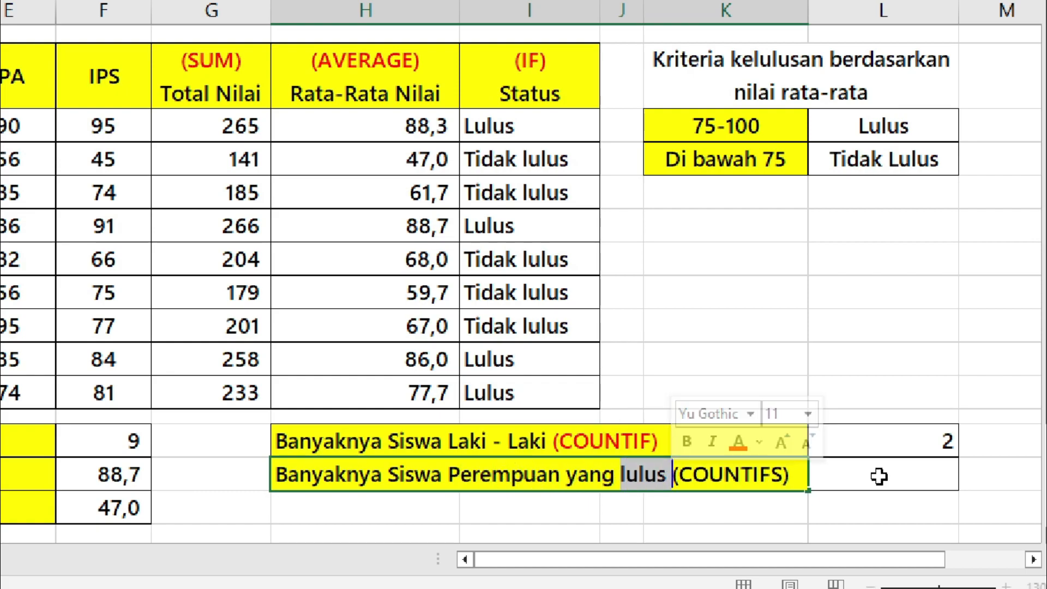
pyautogui.press('Escape')
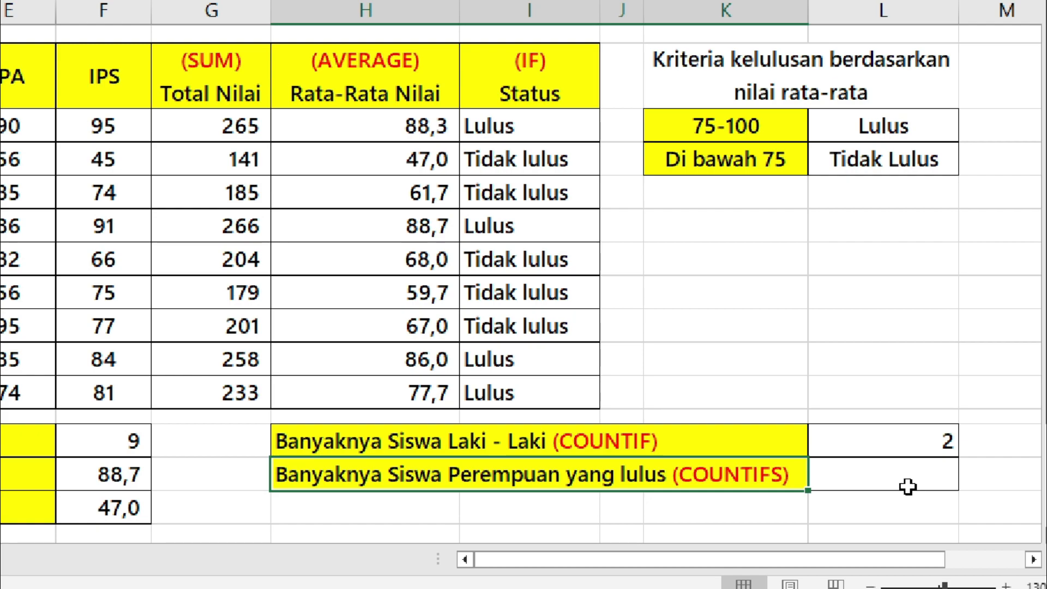
# - Start a COUNTIFS formula in L14 with C3:C11 as the first criteria range and "Perempuan" as its criterion
pyautogui.click(907, 487)
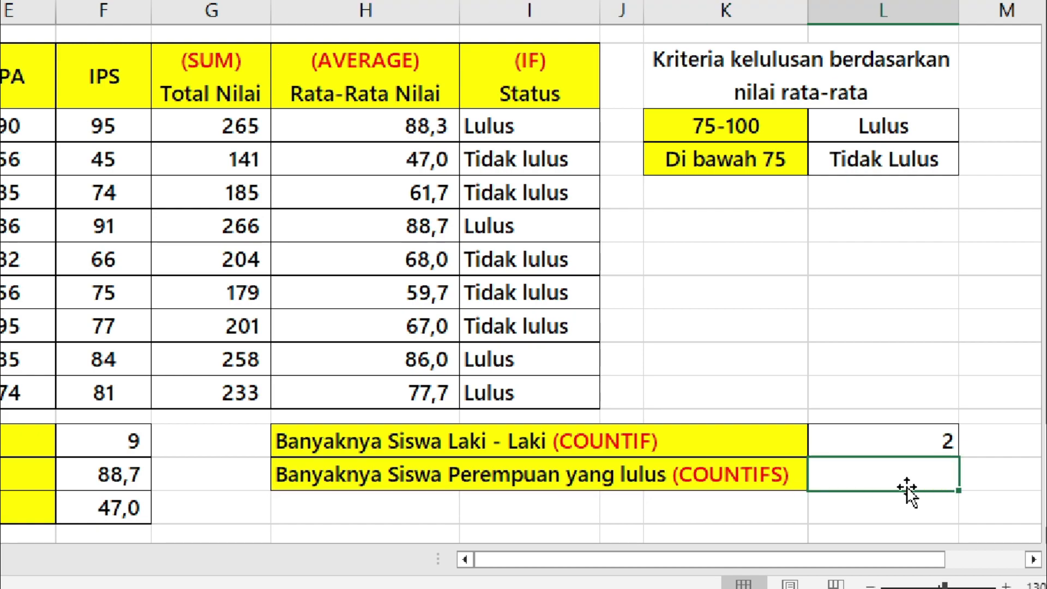
pyautogui.write('=countifs')
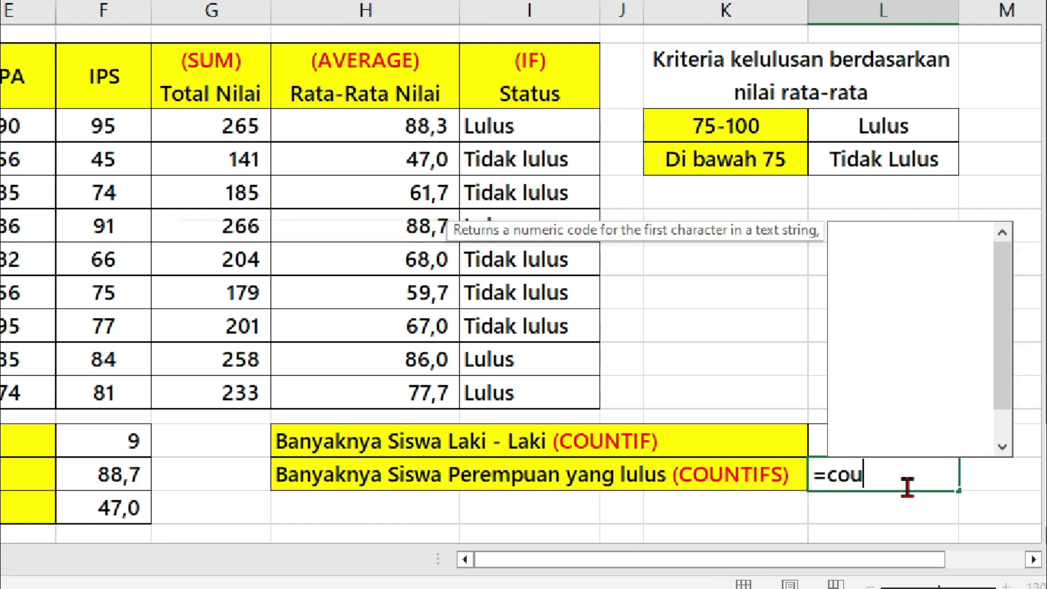
pyautogui.press('Tab')
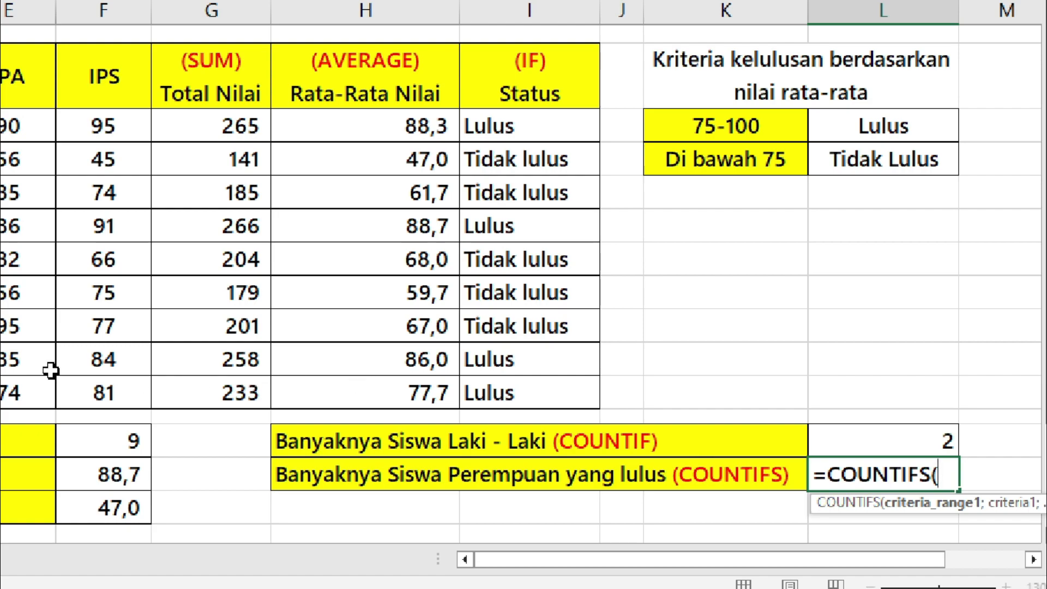
pyautogui.hscroll(-5, 21, 329)
pyautogui.click(217, 141)
pyautogui.moveTo(217, 141); pyautogui.dragTo(218, 394)
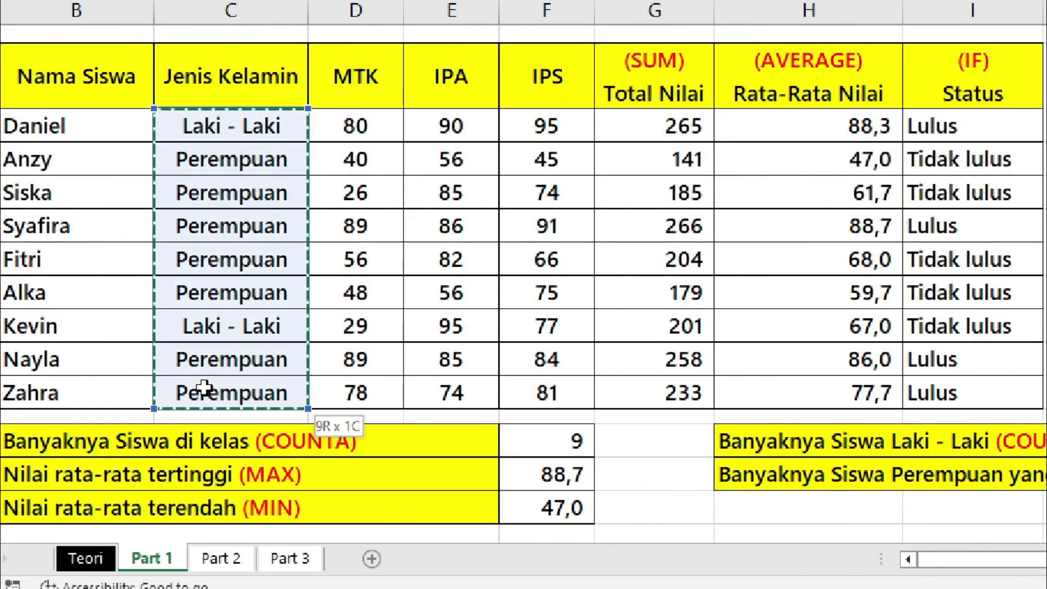
pyautogui.hscroll(5, 218, 394)
pyautogui.write(';')
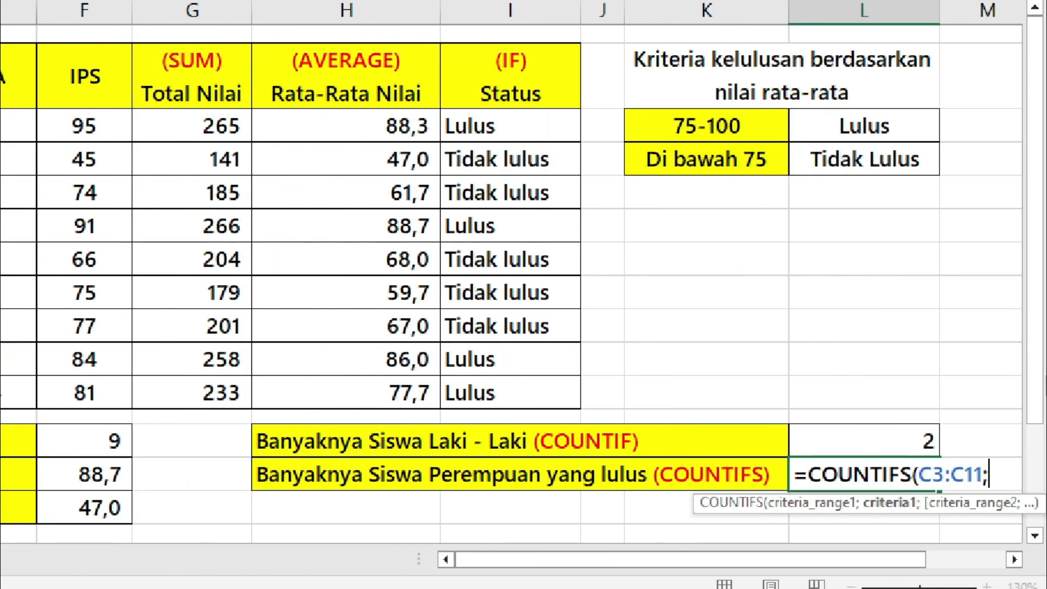
pyautogui.write('"Peremp')
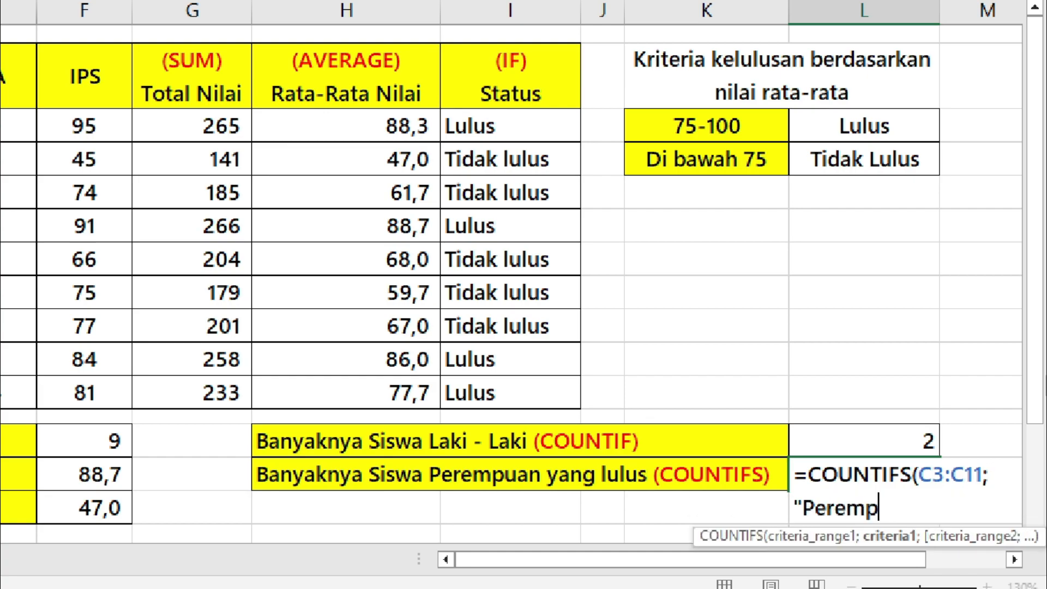
pyautogui.write('uan";')
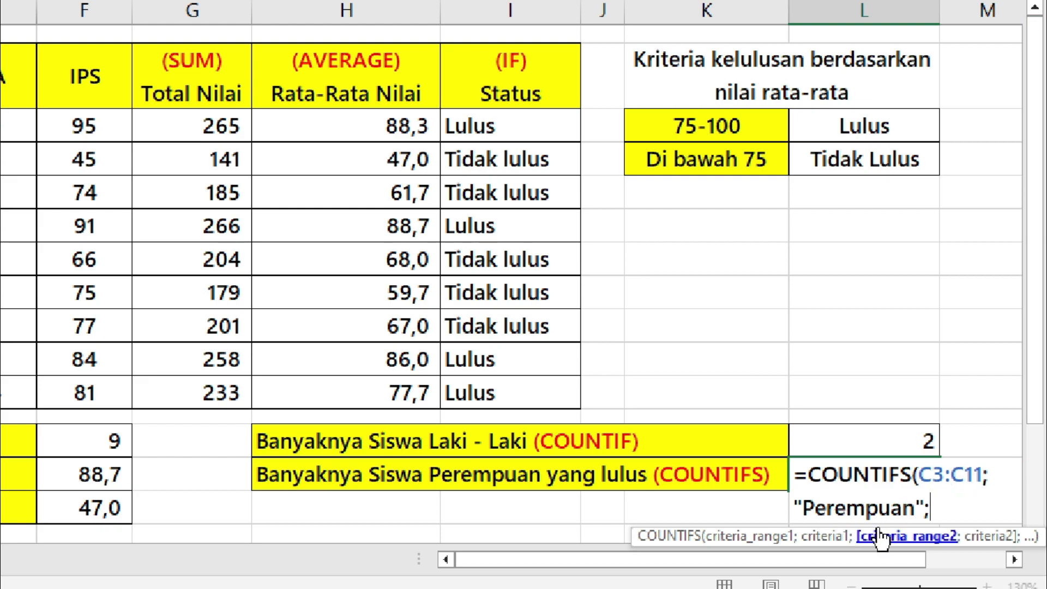
# - Complete the COUNTIFS formula with Status range I3:I11 and the criterion "Lulus"
pyautogui.click(493, 137)
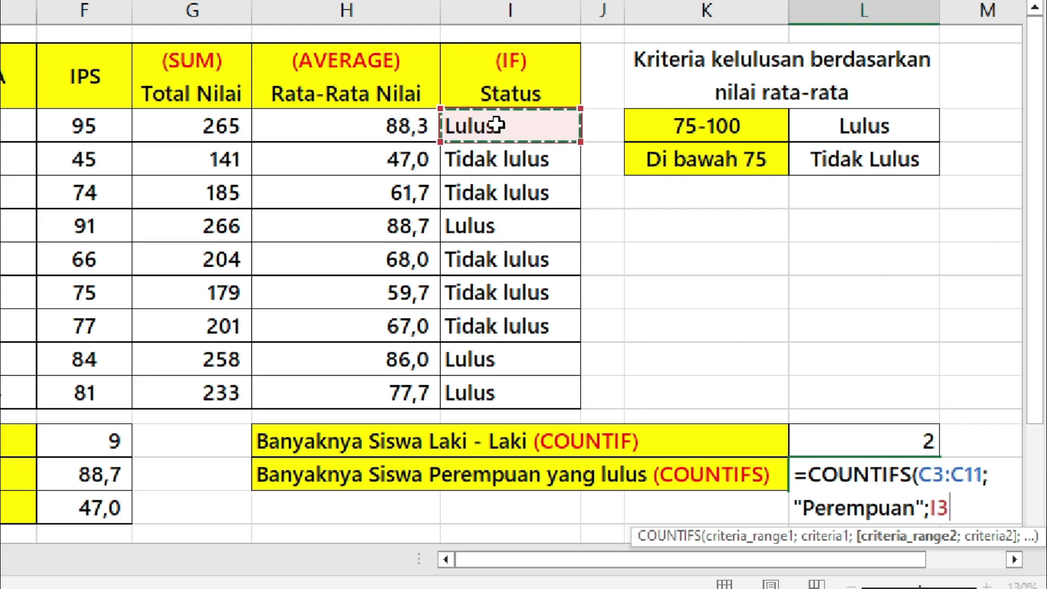
pyautogui.moveTo(493, 139); pyautogui.dragTo(484, 396)
pyautogui.write(';')
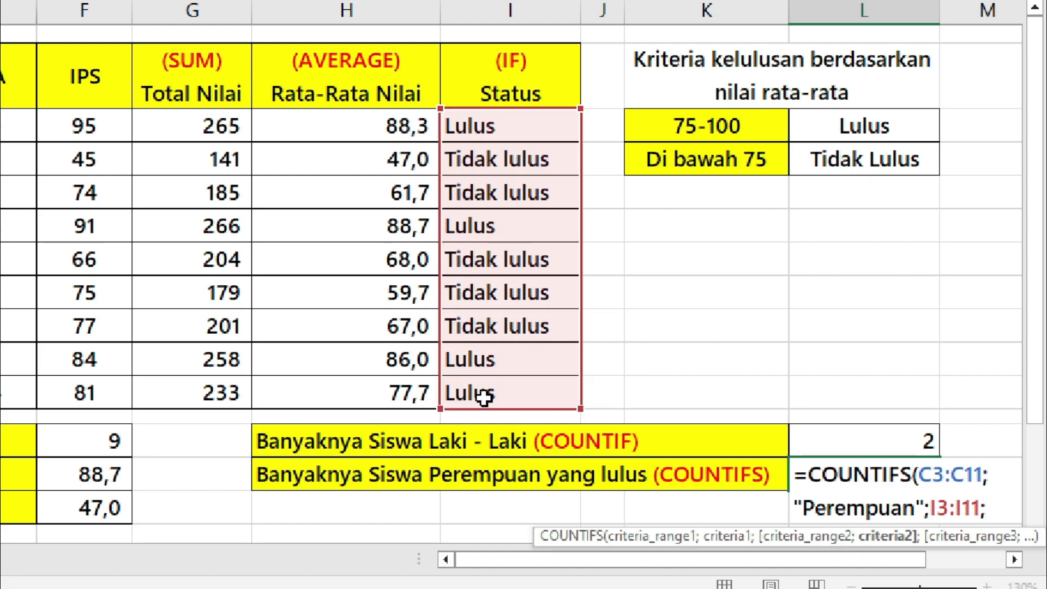
pyautogui.write('"Lulus')
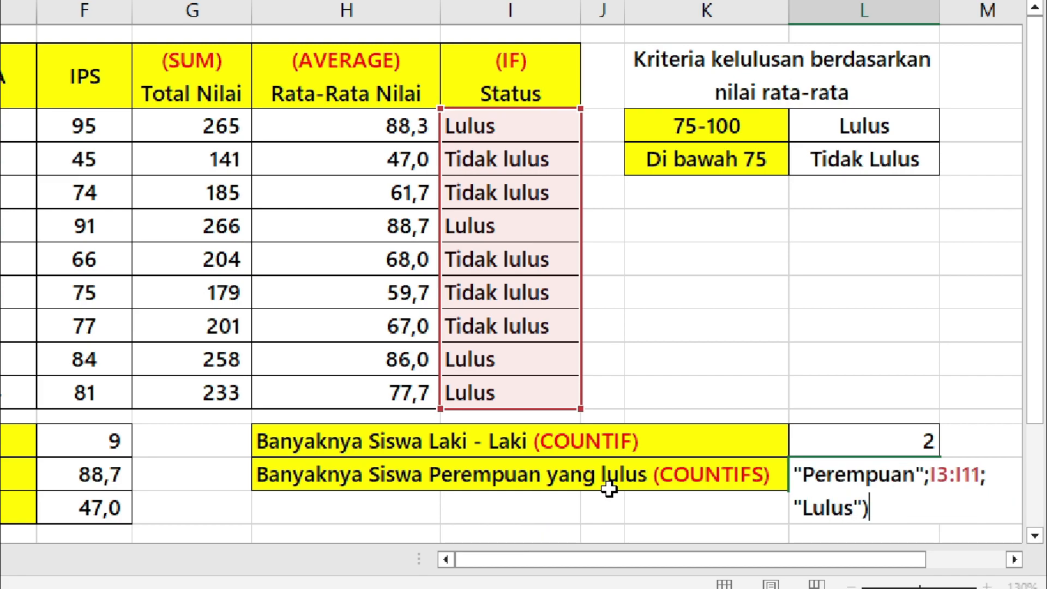
pyautogui.press('Return')
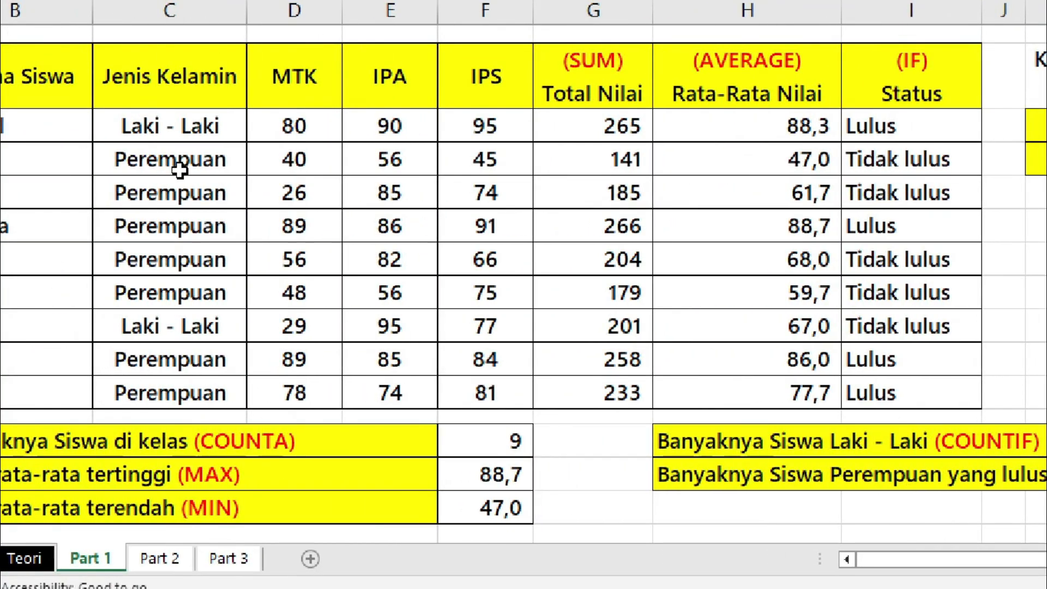
# - Verify the COUNTIFS result in L14 by highlighting the table rows that combine Perempuan with Lulus, from Jenis Kelamin through Status
pyautogui.click(180, 167)
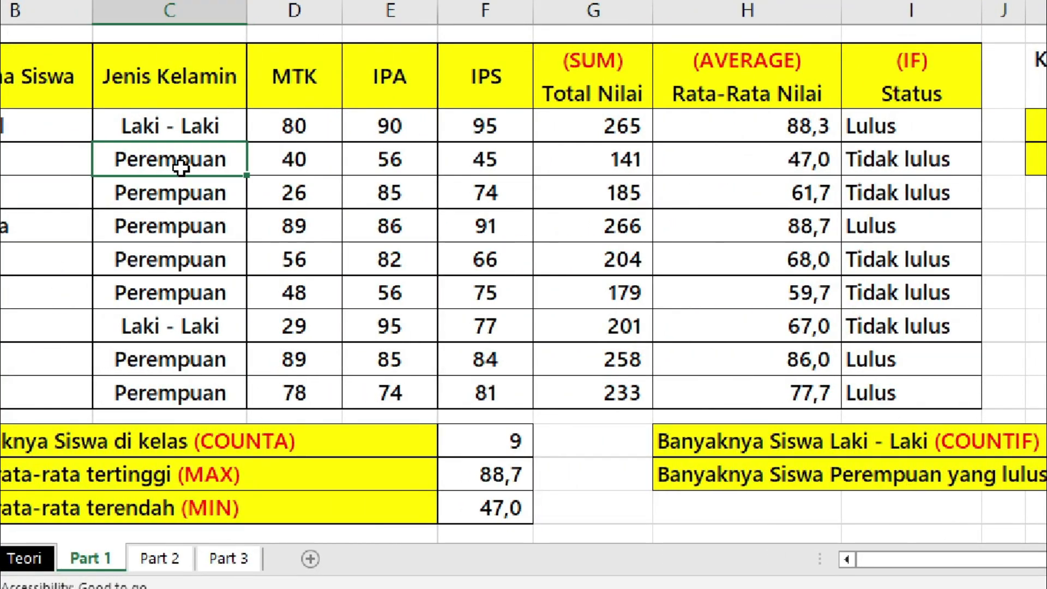
pyautogui.click(210, 194)
pyautogui.moveTo(191, 224); pyautogui.dragTo(857, 231)
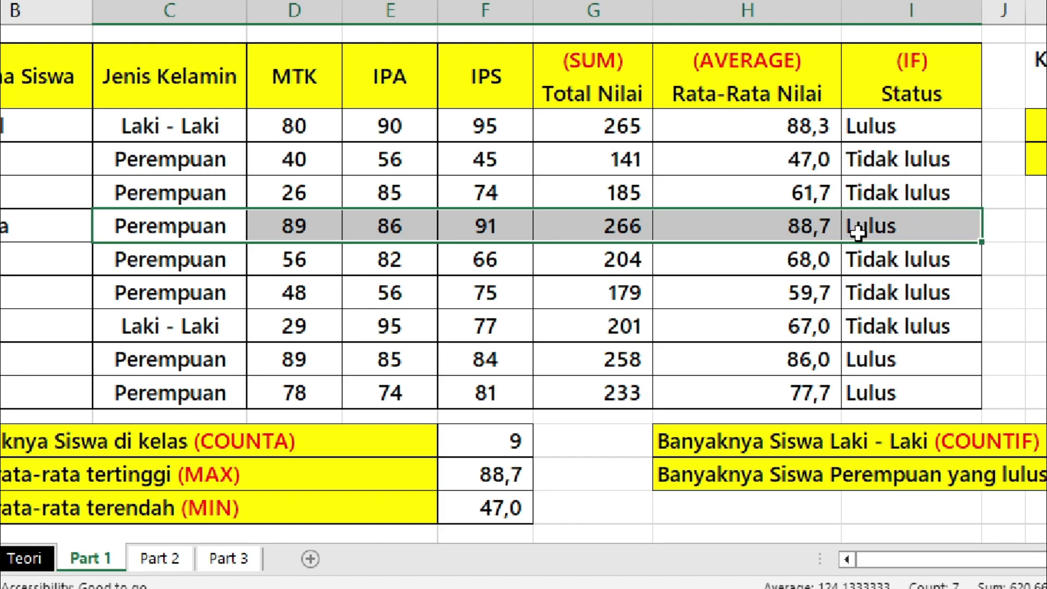
pyautogui.keyDown('ctrl'); pyautogui.moveTo(179, 362); pyautogui.dragTo(873, 361); pyautogui.keyUp('ctrl')
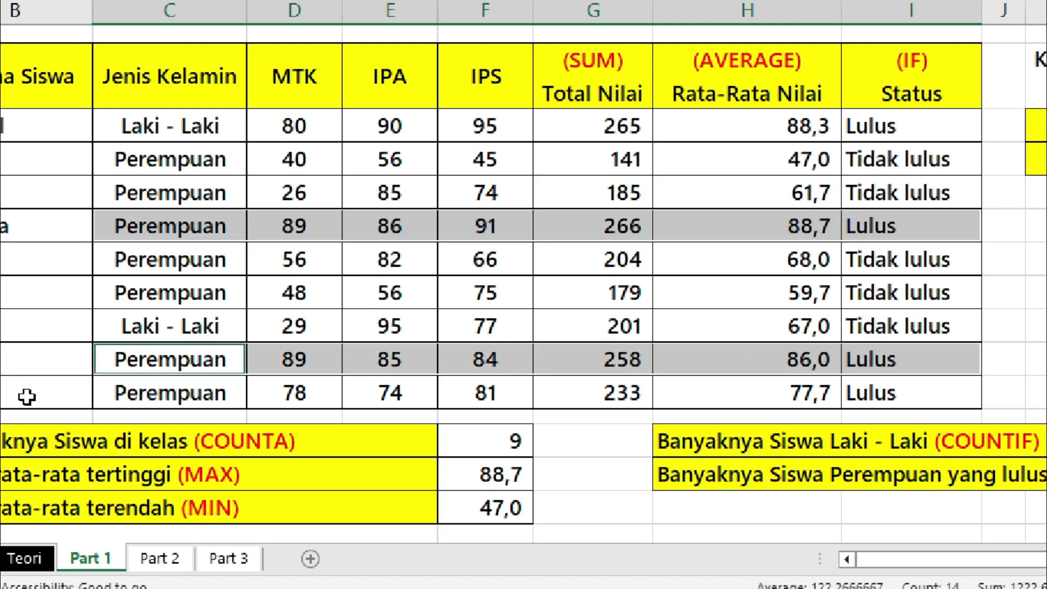
pyautogui.keyDown('ctrl'); pyautogui.moveTo(142, 385); pyautogui.dragTo(882, 379); pyautogui.keyUp('ctrl')
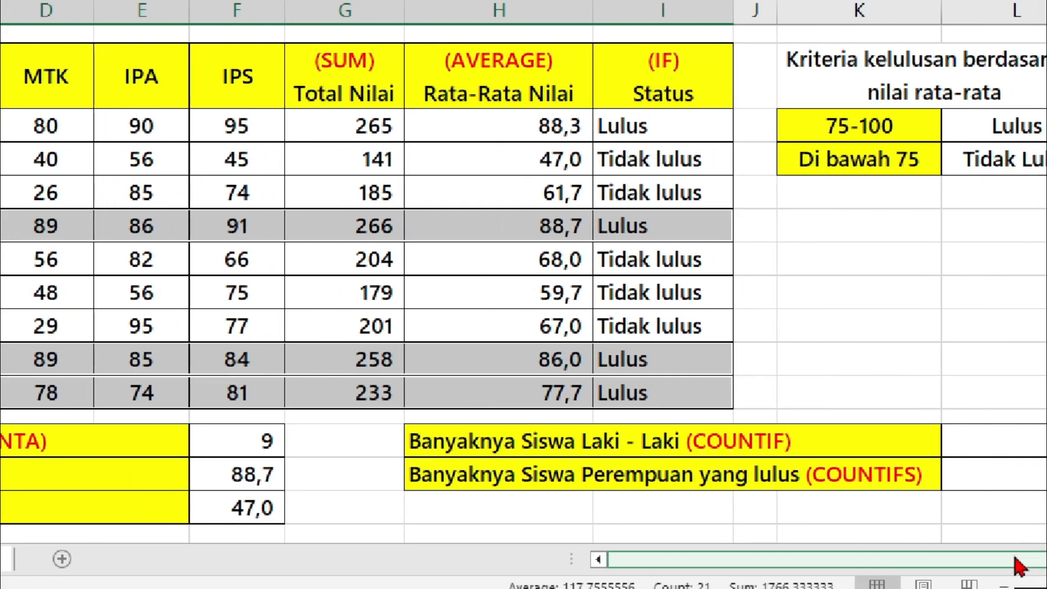
pyautogui.click(850, 482)
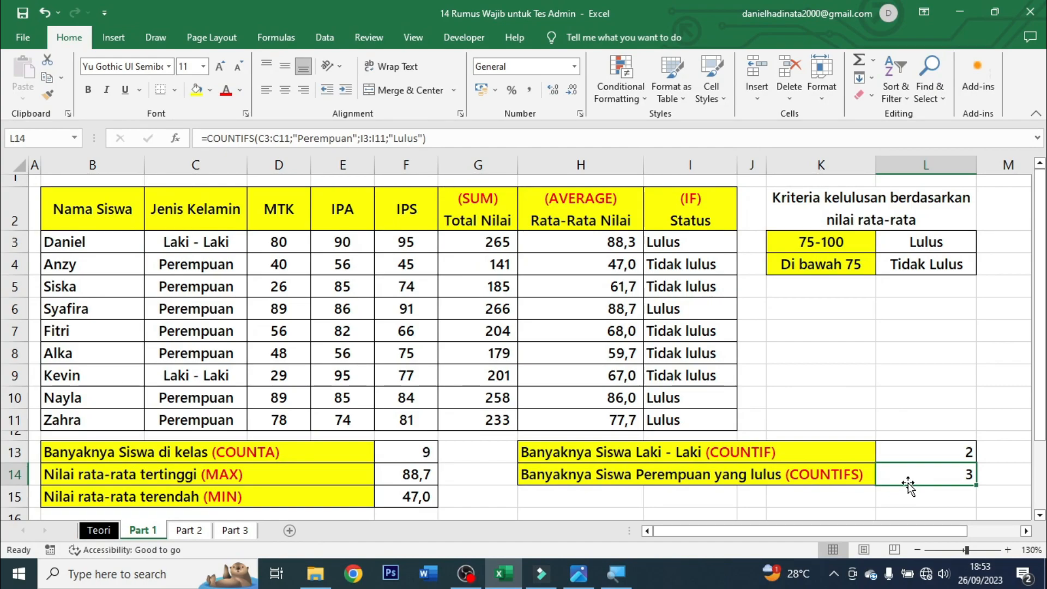
# - Switch to the Part 2 sheet and examine the Jenis Sekolah, Nama Sekolah and Keterangan entries in row 3 that feed the full school name
pyautogui.click(189, 534)
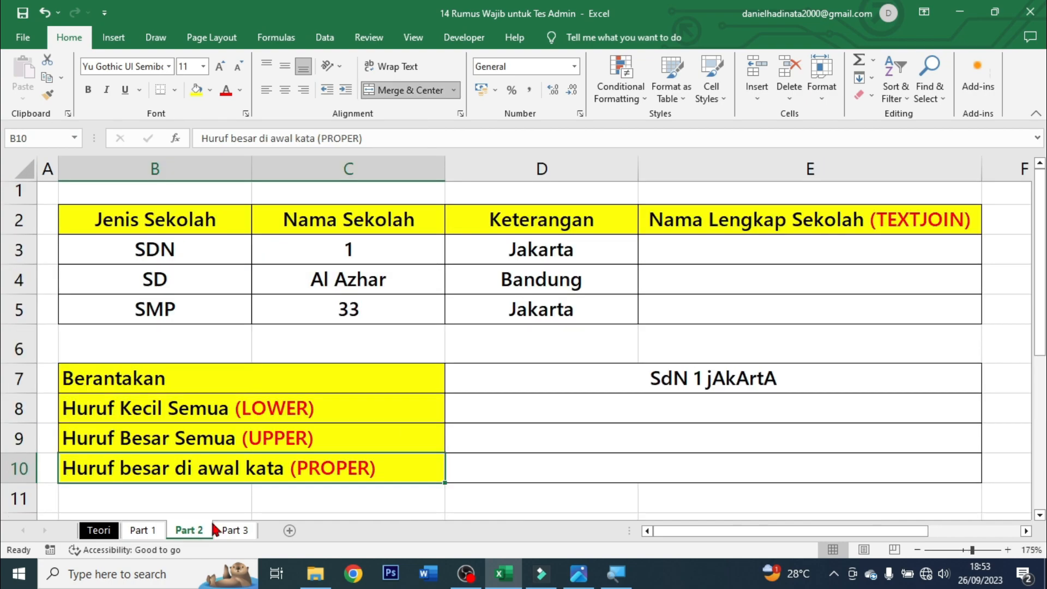
pyautogui.click(729, 261)
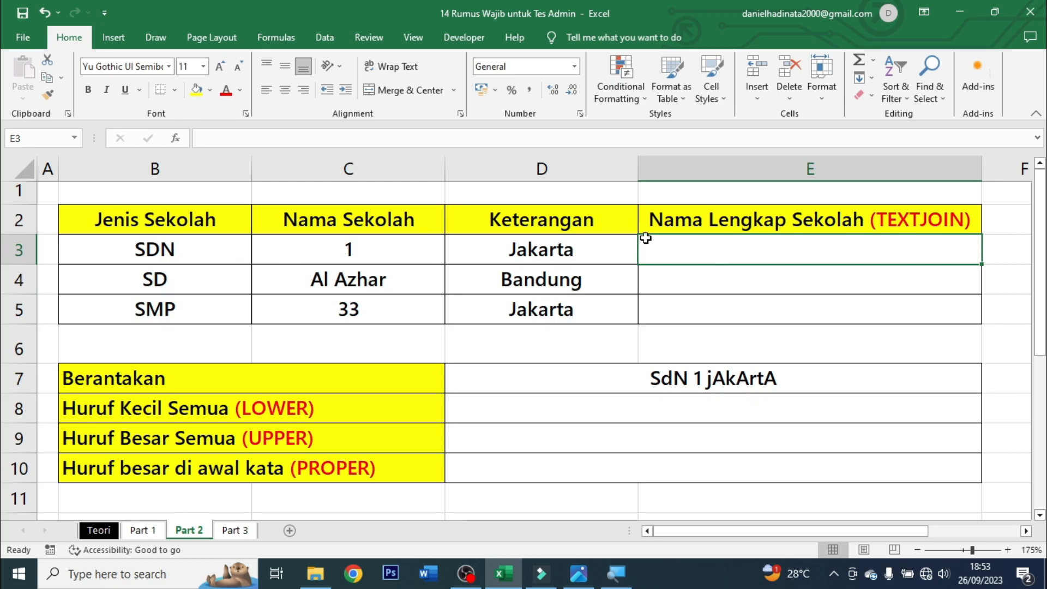
pyautogui.click(206, 222)
pyautogui.moveTo(201, 248); pyautogui.dragTo(540, 252)
pyautogui.click(210, 249)
pyautogui.click(324, 249)
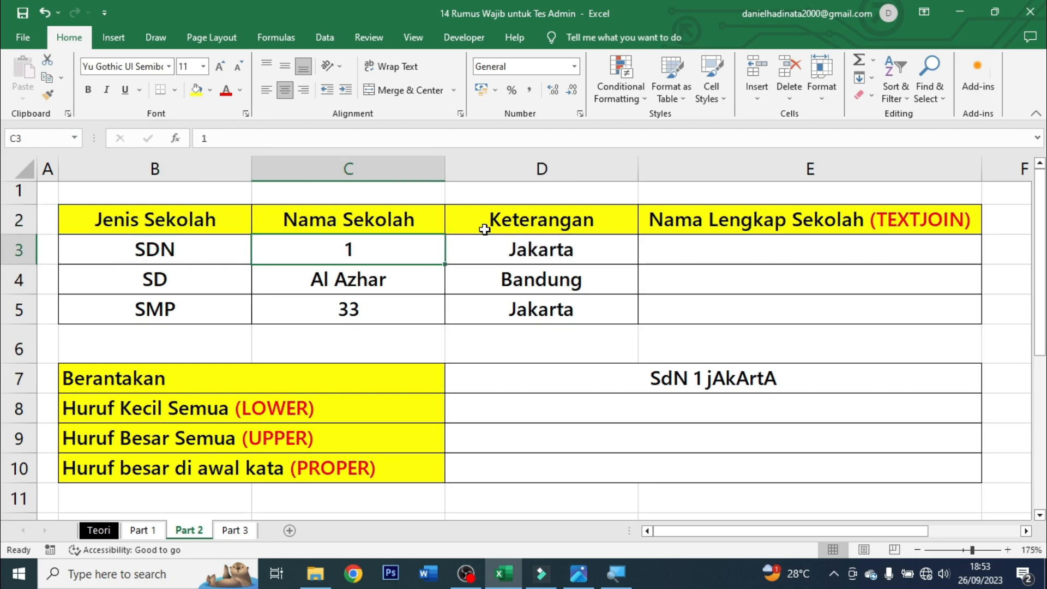
pyautogui.click(590, 248)
pyautogui.click(175, 262)
pyautogui.click(407, 271)
pyautogui.click(504, 254)
pyautogui.click(182, 258)
pyautogui.moveTo(182, 258); pyautogui.dragTo(589, 243)
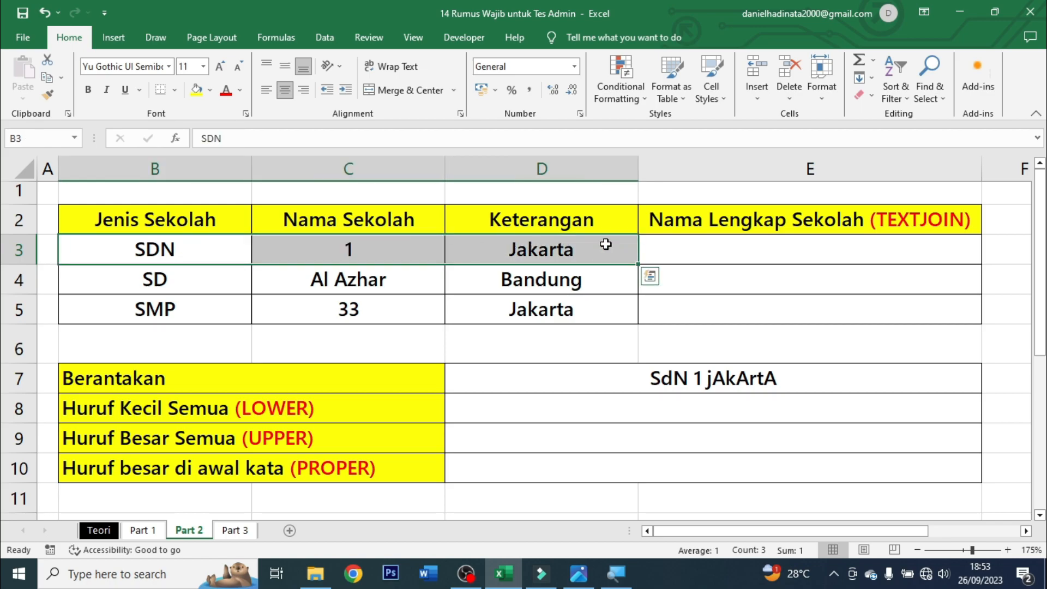
pyautogui.click(506, 252)
pyautogui.click(297, 219)
# - Start a TEXTJOIN formula in E3 with a space " " as the delimiter and TRUE to ignore empty cells
pyautogui.click(723, 254)
pyautogui.write('=text')
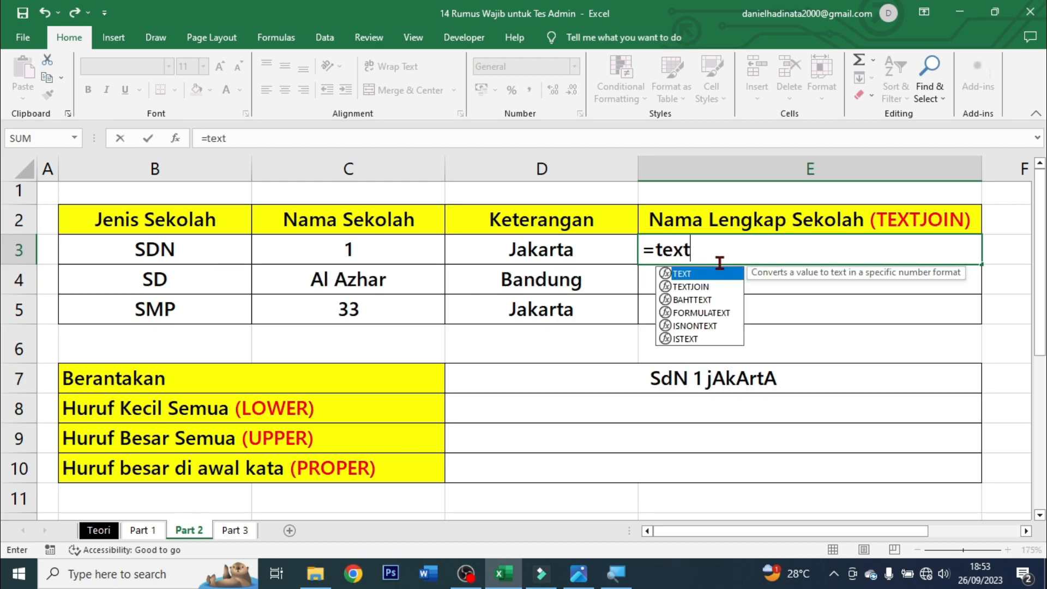
pyautogui.write('join')
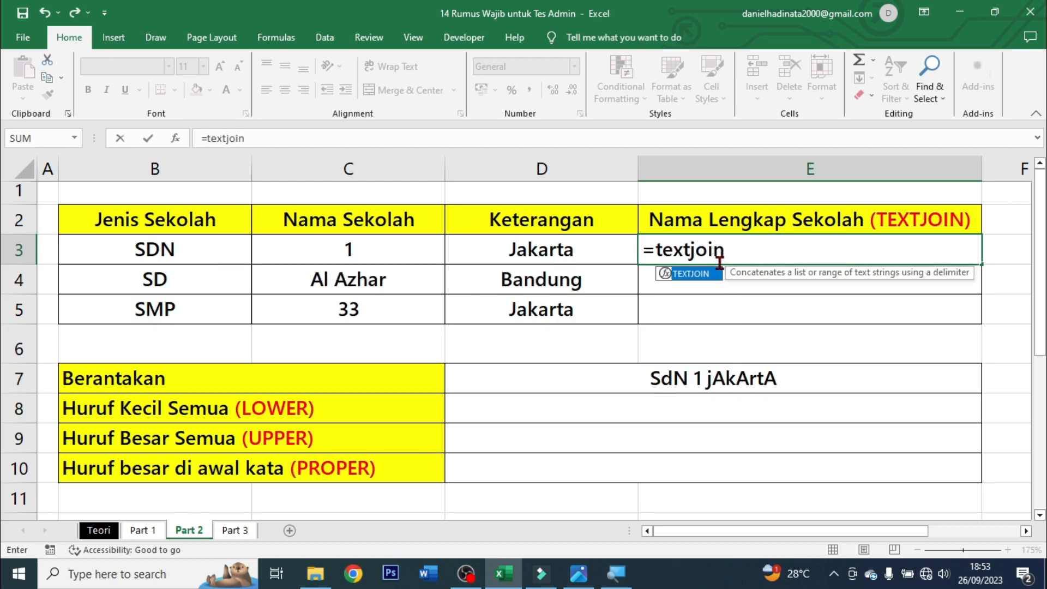
pyautogui.press('super+plus')
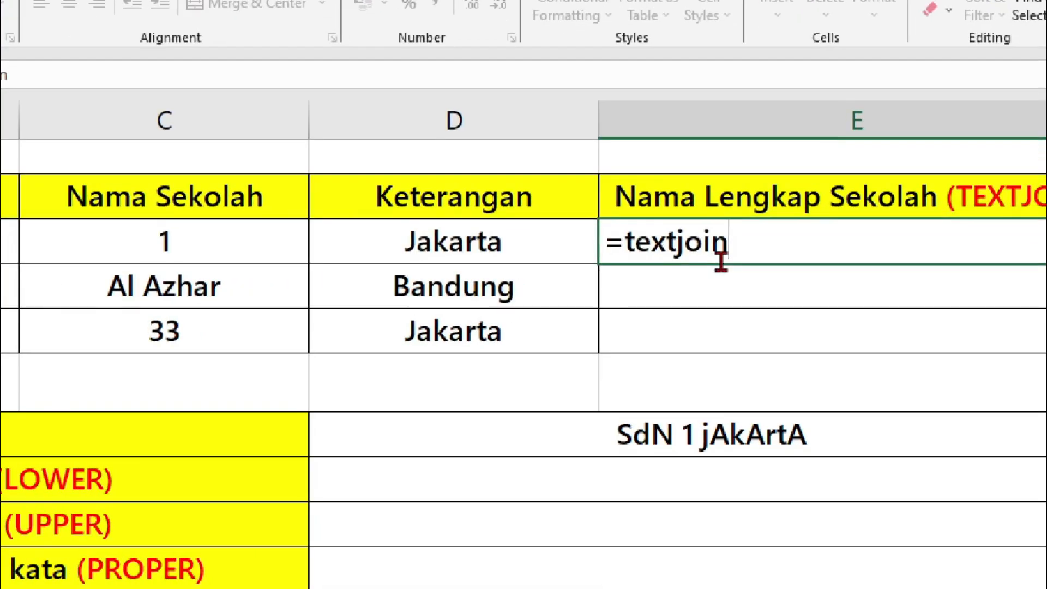
pyautogui.press('BackSpace')
pyautogui.press('Tab')
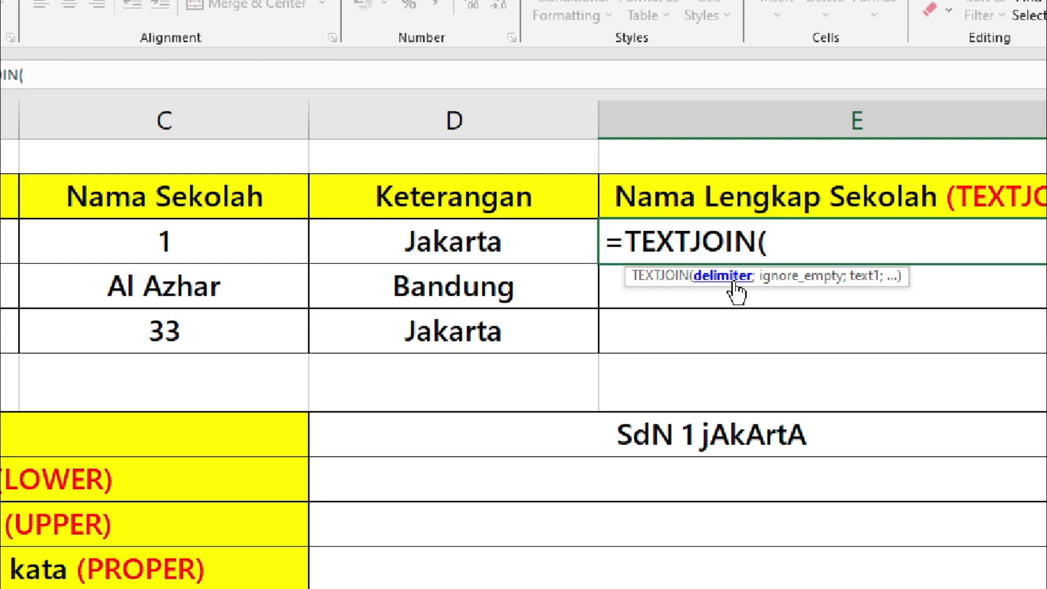
pyautogui.write('" ";')
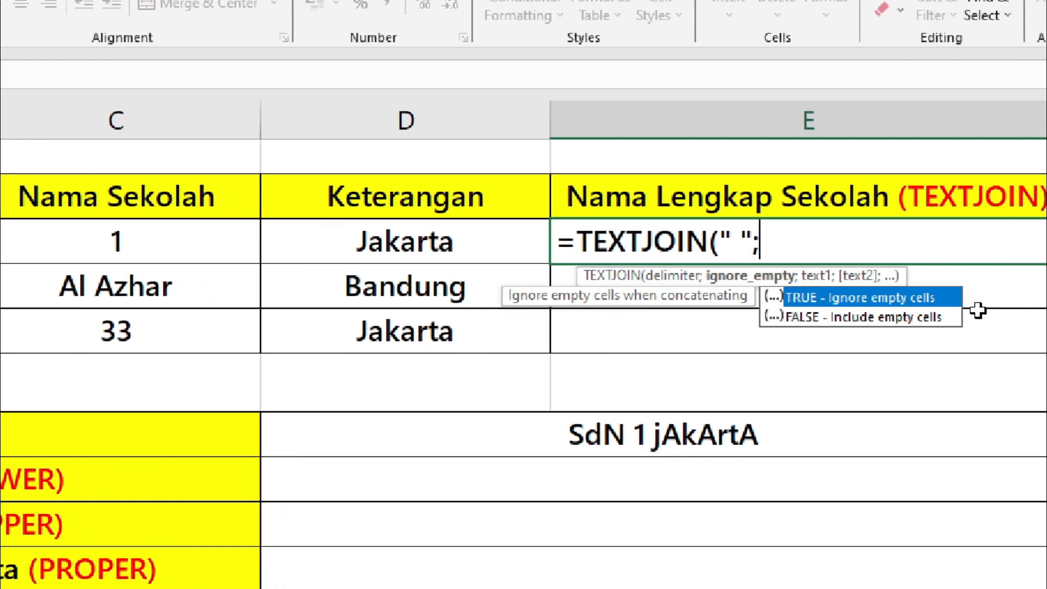
pyautogui.doubleClick(873, 301)
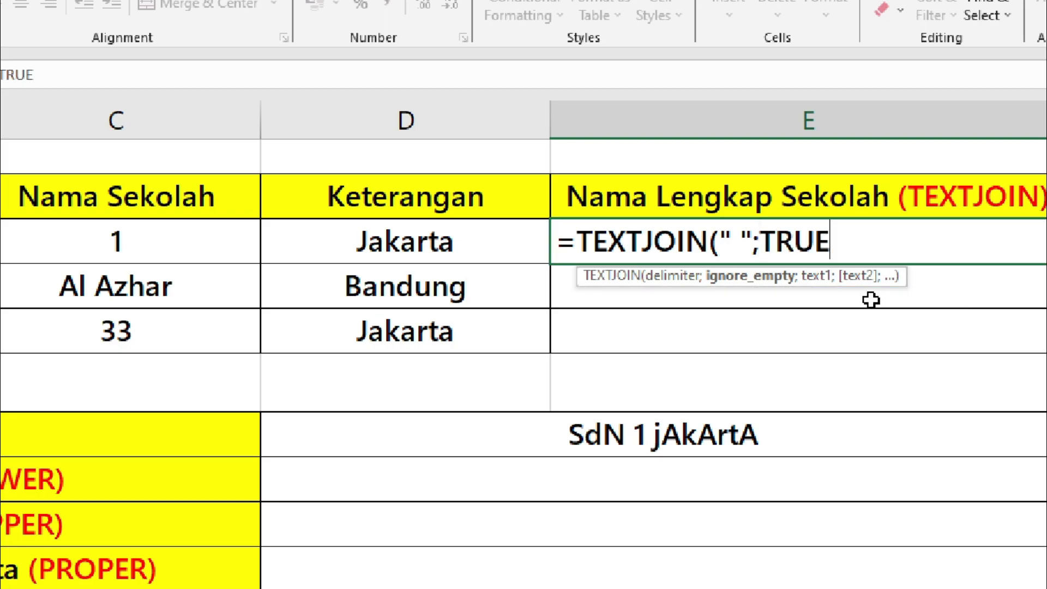
pyautogui.write(';')
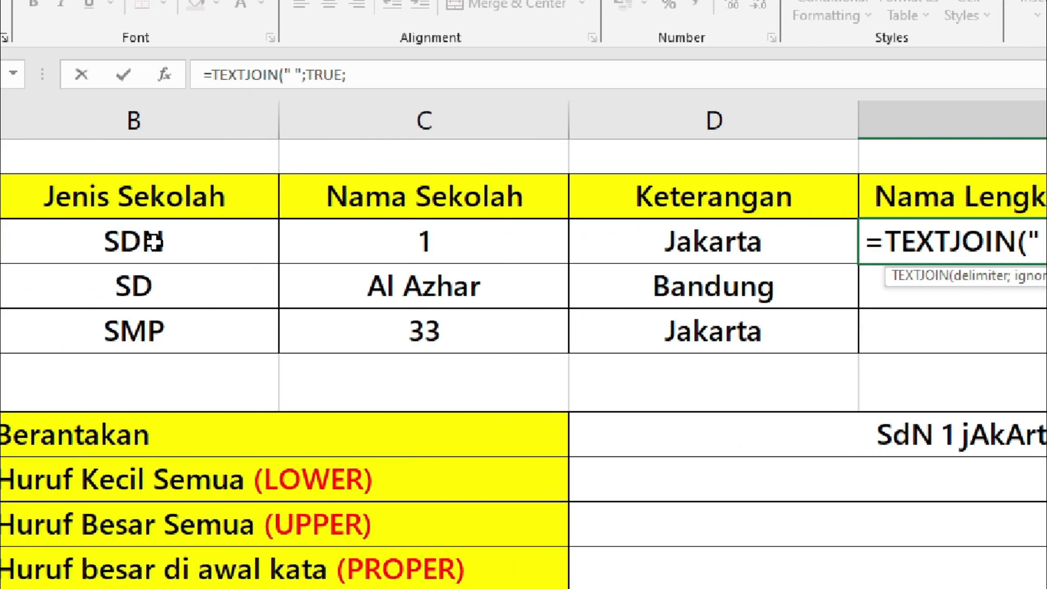
# - Complete the TEXTJOIN formula in E3 with B3, C3 and D3 as the texts to join, keeping E3 selected
pyautogui.click(154, 241)
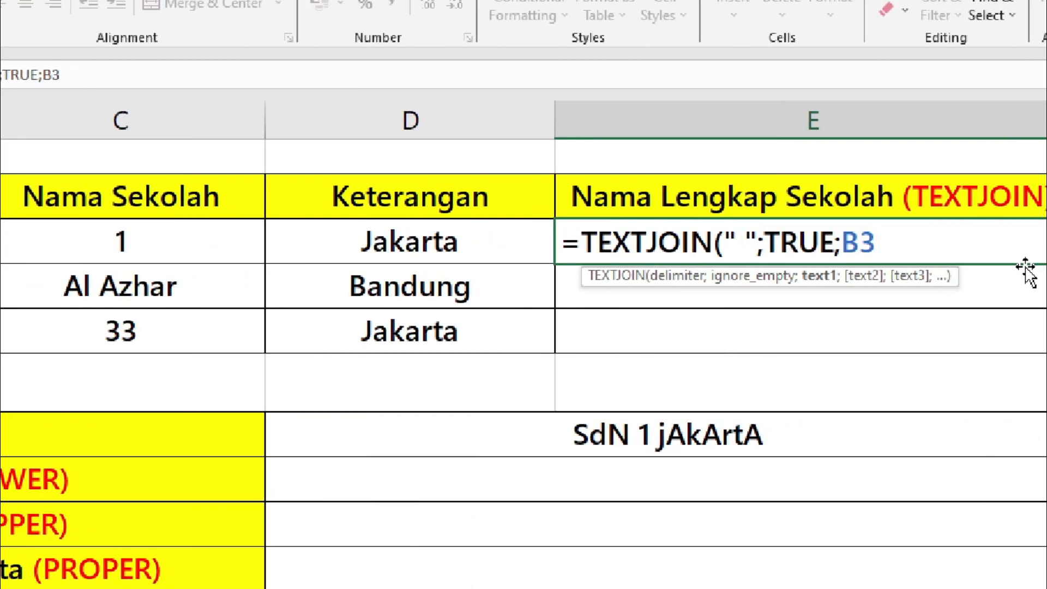
pyautogui.write(';')
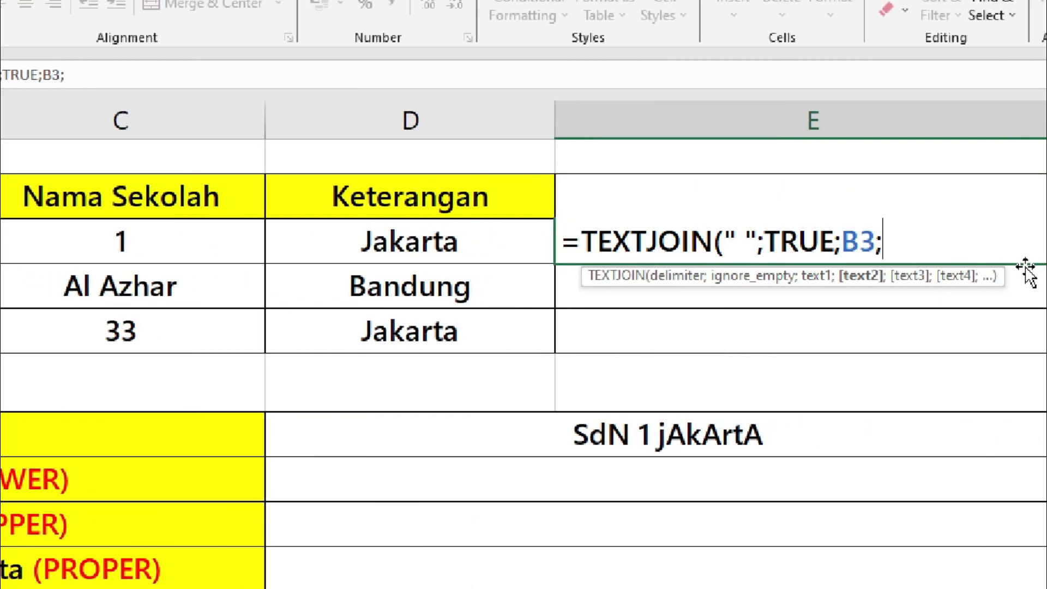
pyautogui.click(165, 245)
pyautogui.write(';')
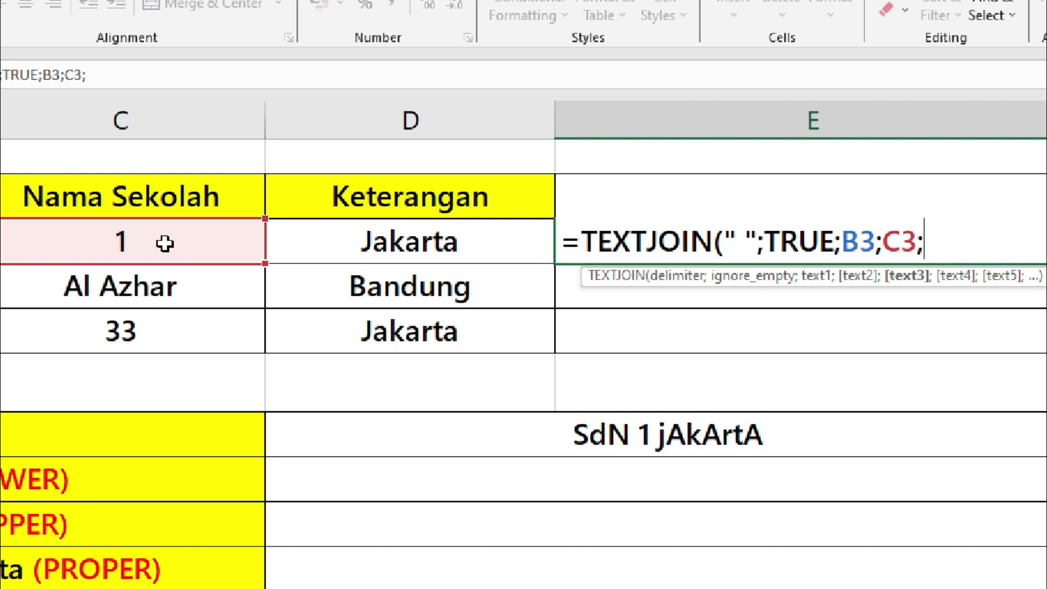
pyautogui.click(425, 244)
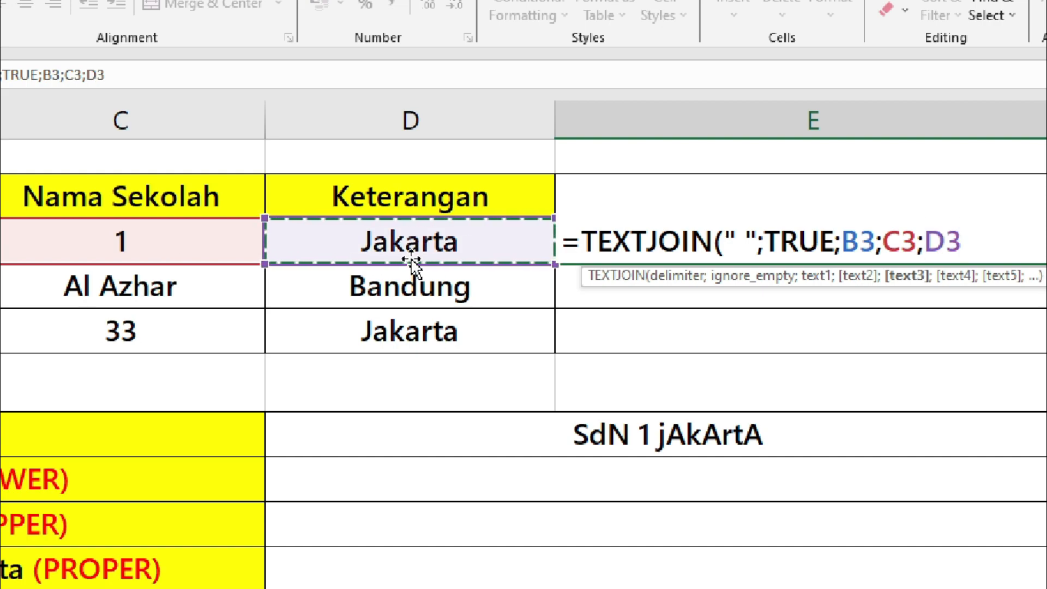
pyautogui.write(')')
pyautogui.hotkey('ctrl', 'Return')
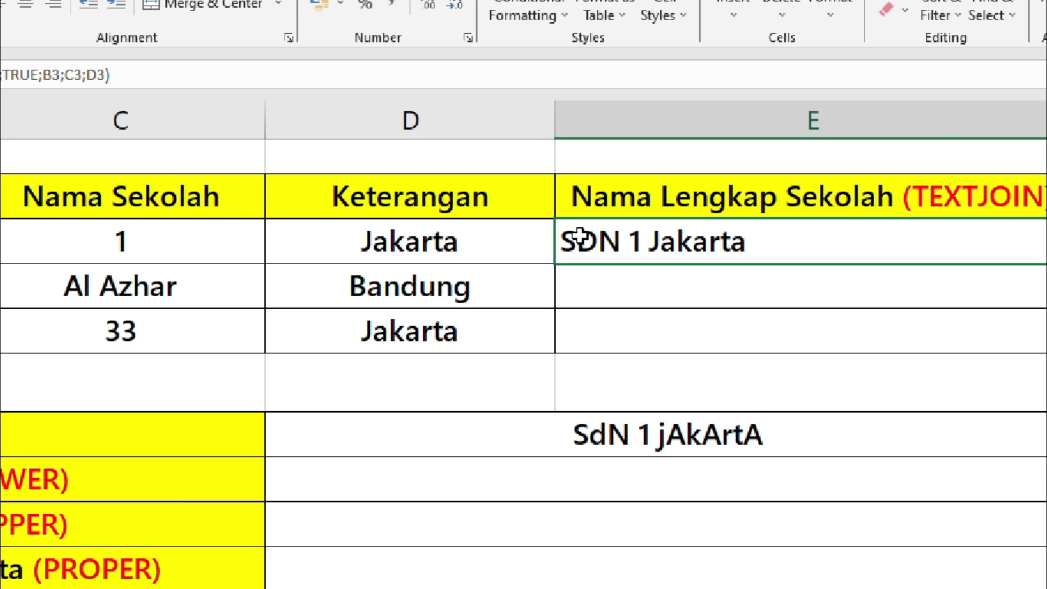
# - Check E3 against its source cells in row 3 and fill the TEXTJOIN formula down through E5
pyautogui.click(250, 240)
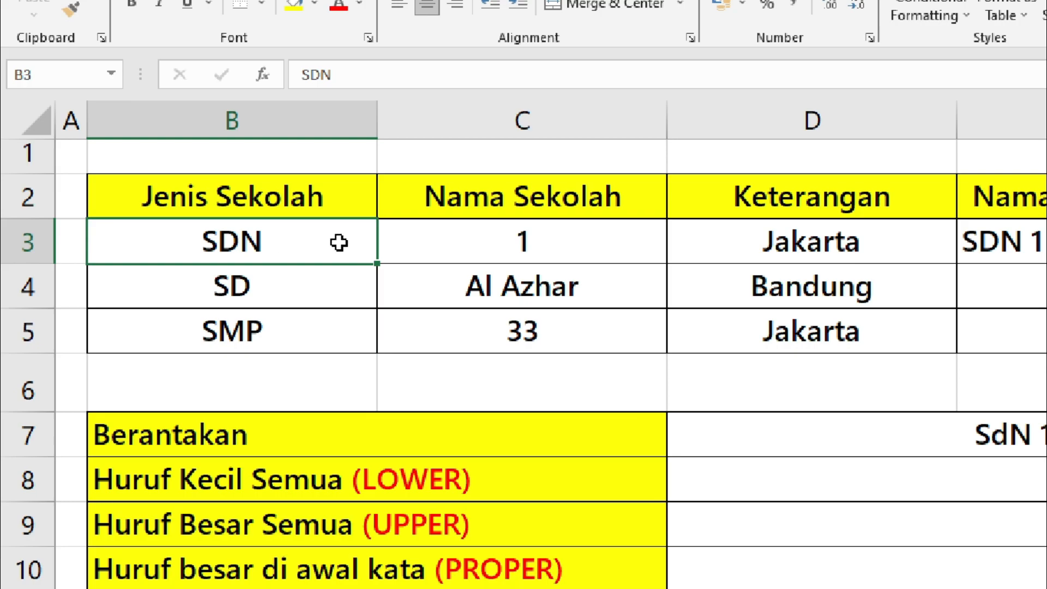
pyautogui.click(578, 240)
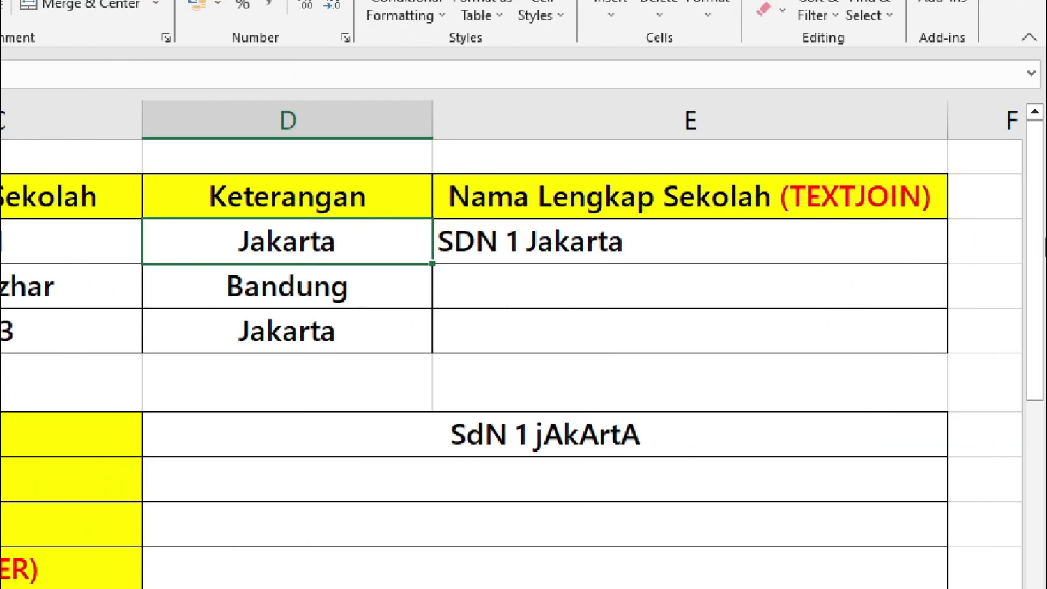
pyautogui.click(1013, 257)
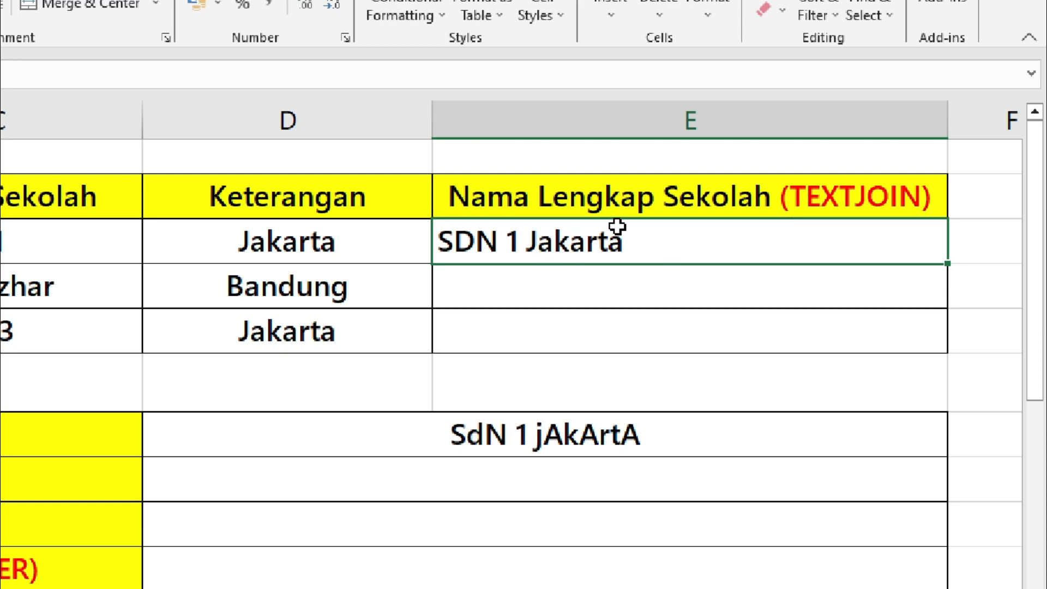
pyautogui.moveTo(949, 264); pyautogui.dragTo(942, 338)
# - Review the joined school names in E3:E5 of the Nama Lengkap Sekolah column
pyautogui.moveTo(773, 297); pyautogui.dragTo(738, 327)
pyautogui.moveTo(740, 287); pyautogui.dragTo(731, 323)
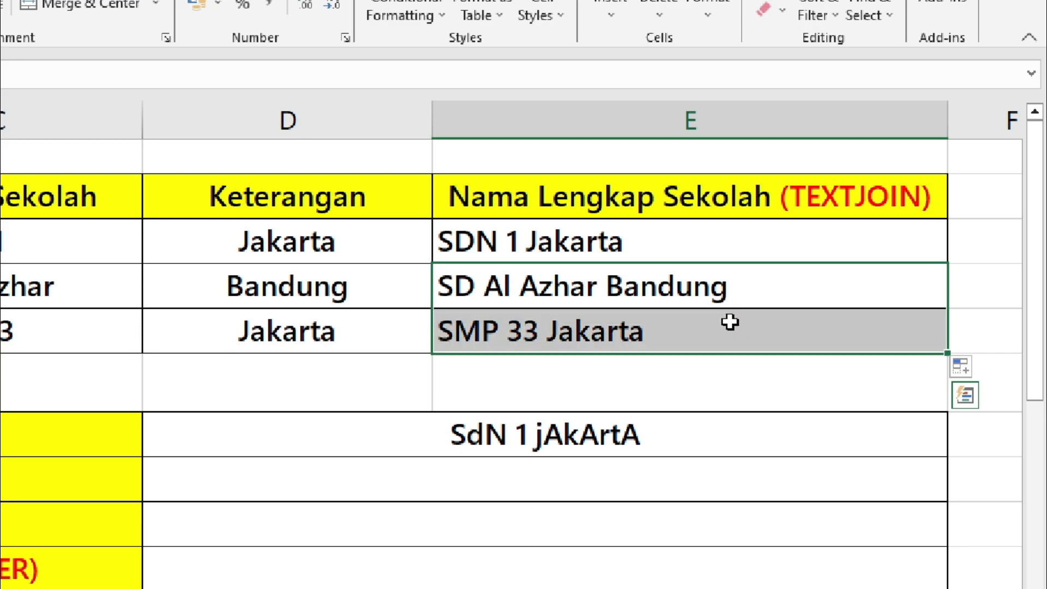
pyautogui.click(725, 280)
pyautogui.click(708, 238)
pyautogui.click(703, 365)
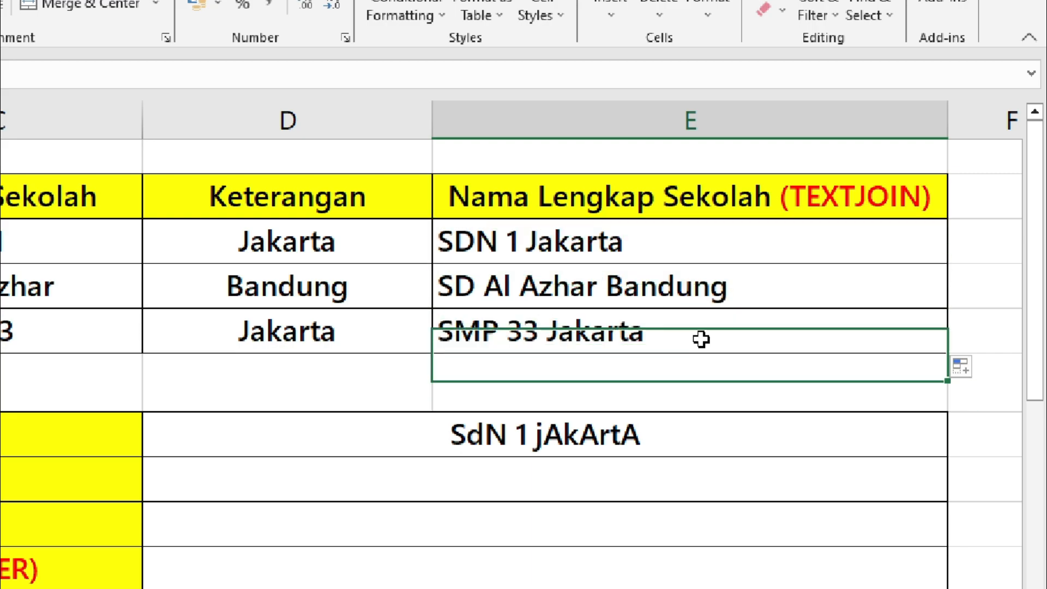
pyautogui.click(701, 339)
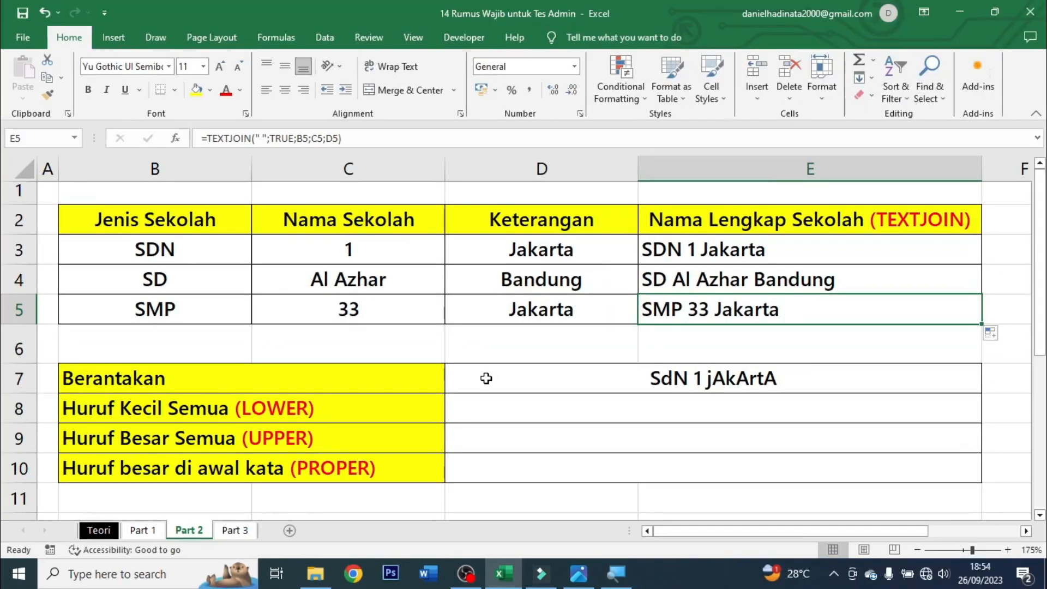
# - Examine the Berantakan row and its mixed-case text in D7, the source for the letter-case formulas
pyautogui.click(719, 352)
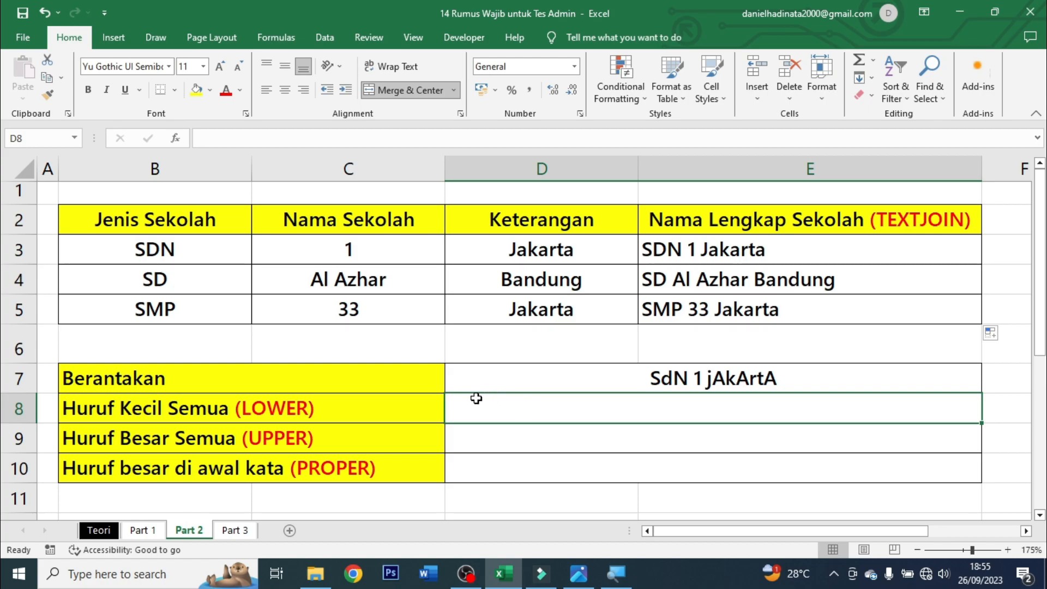
pyautogui.click(403, 389)
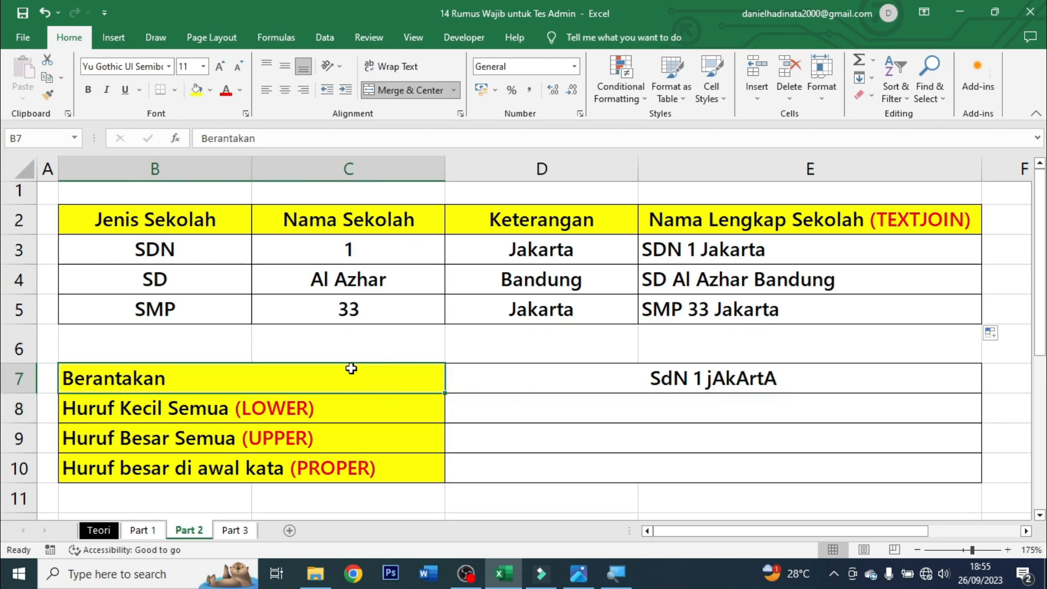
pyautogui.click(571, 371)
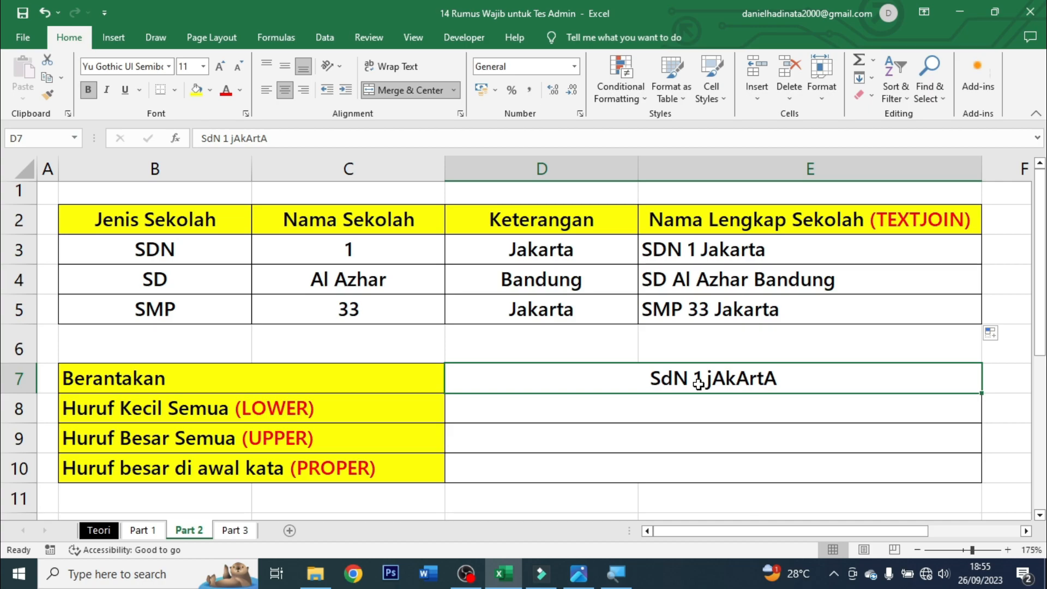
# - Enter =LOWER(D7) in D8 for the Huruf Kecil Semua row and center the result horizontally
pyautogui.click(619, 414)
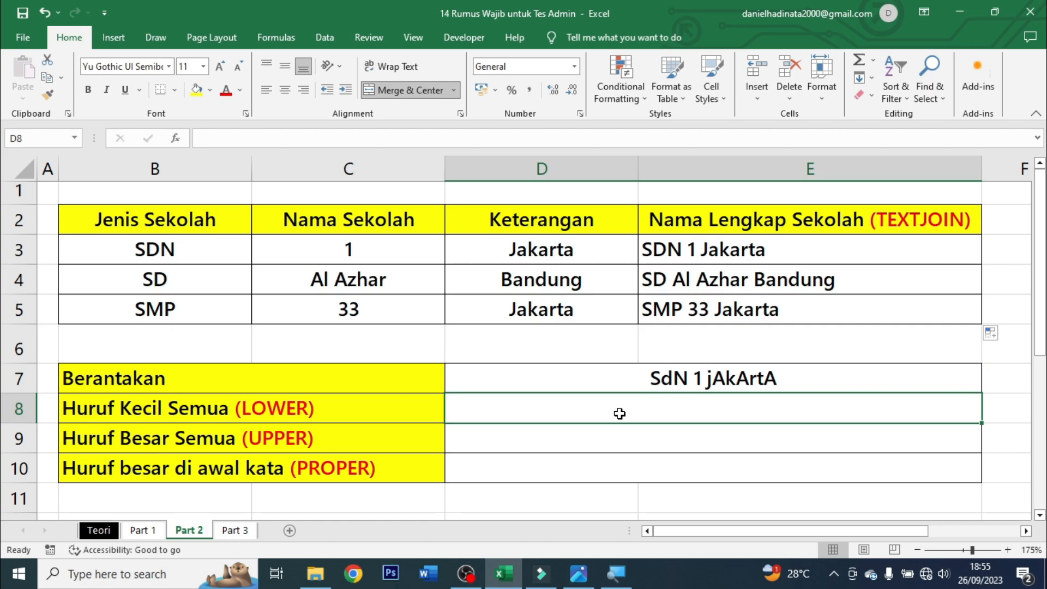
pyautogui.write('=lower')
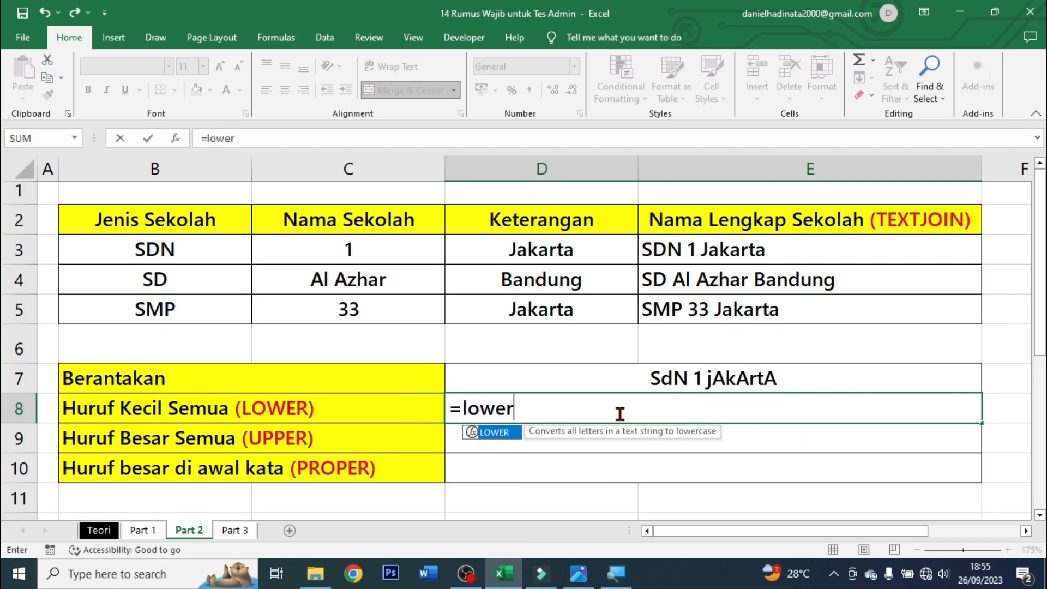
pyautogui.press('Tab')
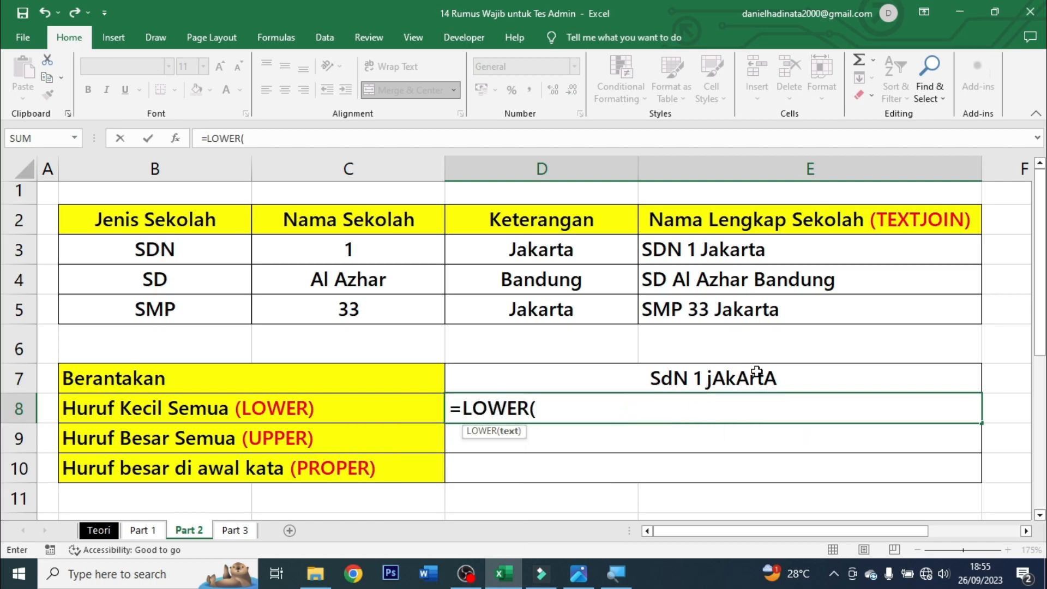
pyautogui.click(797, 381)
pyautogui.write(')')
pyautogui.hotkey('ctrl', 'Return')
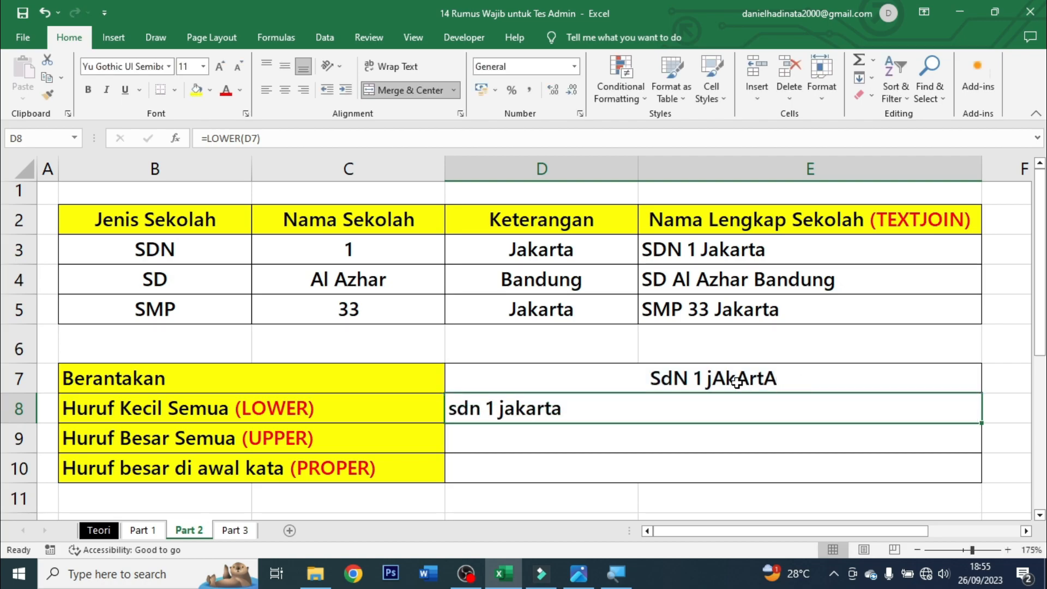
pyautogui.click(285, 92)
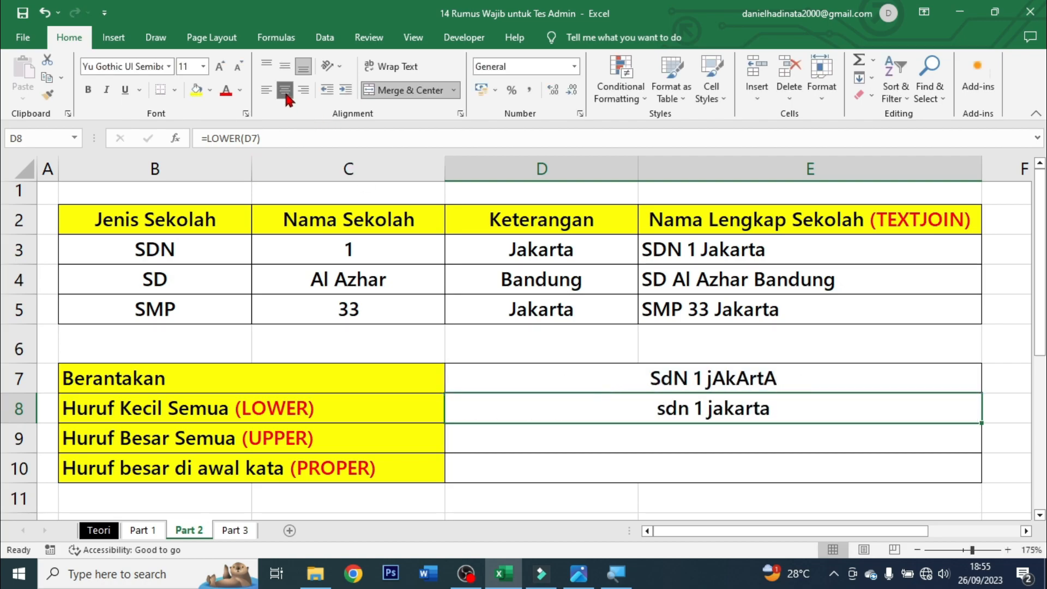
# - Enter =UPPER(D7) in D9 for the Huruf Besar Semua row and center the result horizontally
pyautogui.click(773, 439)
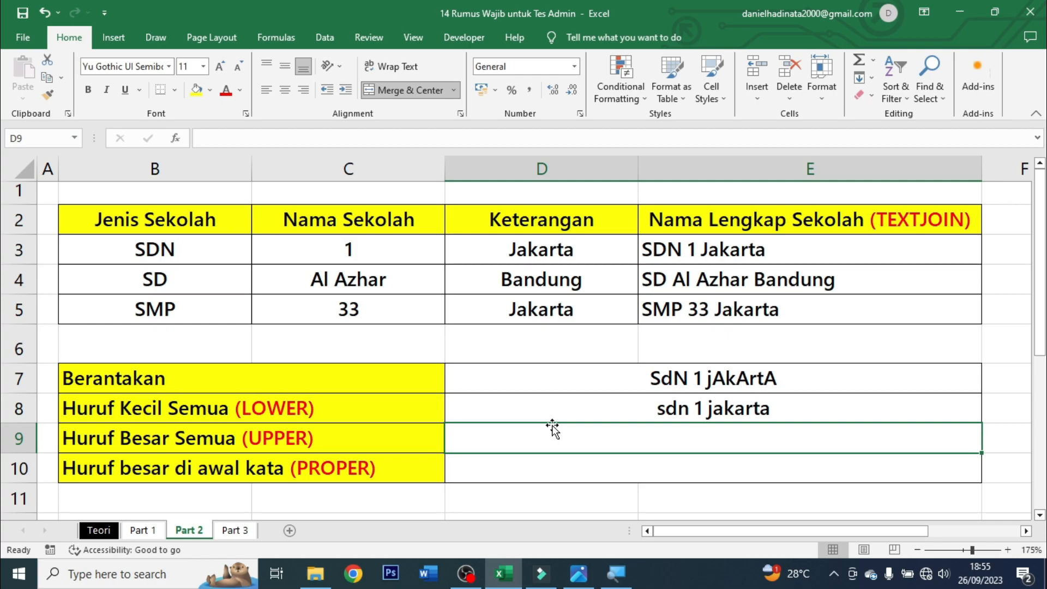
pyautogui.write('=uppe')
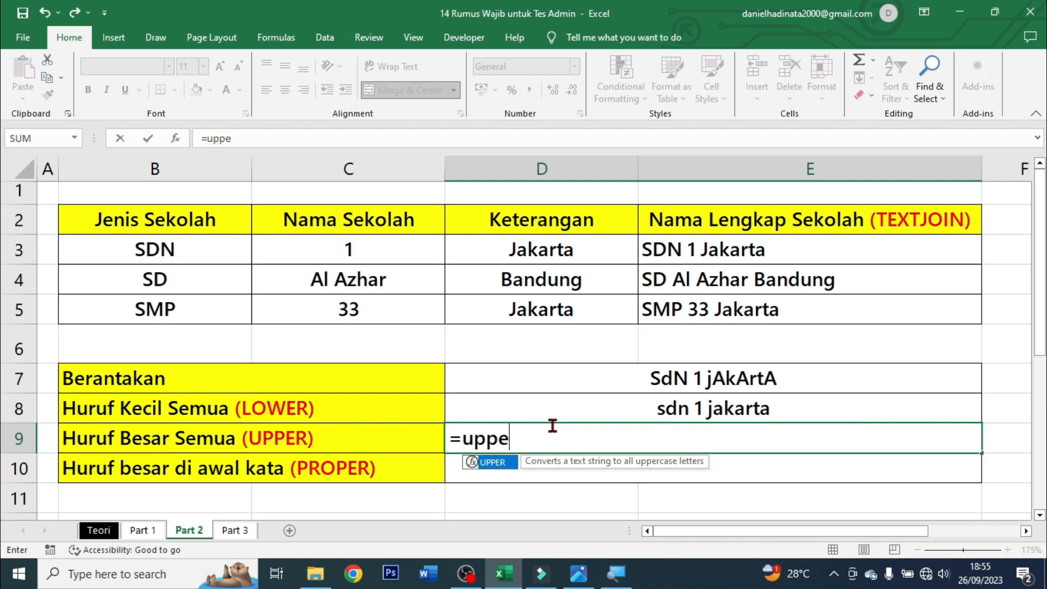
pyautogui.write('r')
pyautogui.press('Tab')
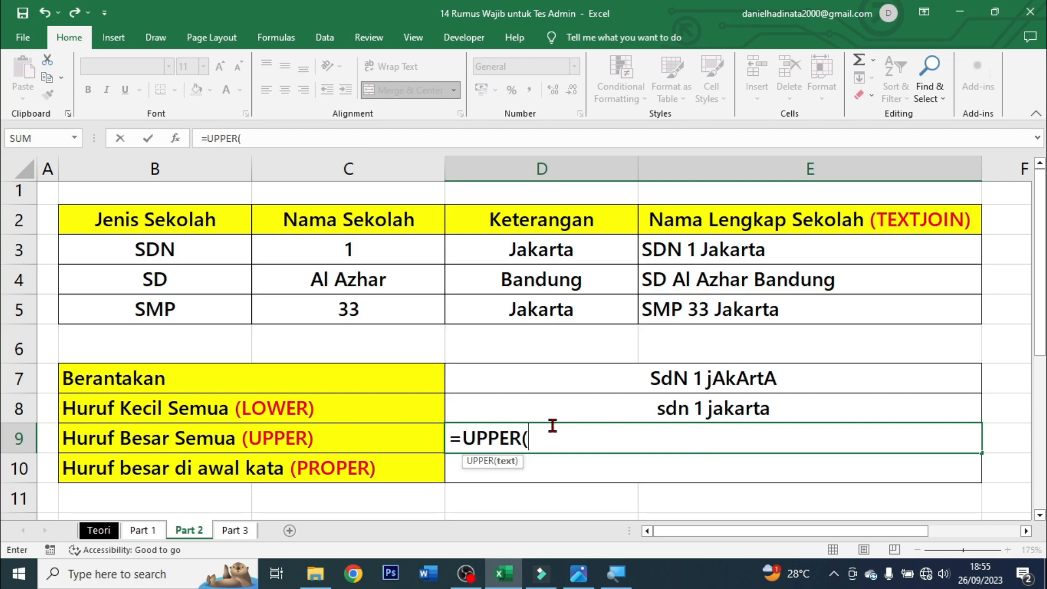
pyautogui.click(697, 378)
pyautogui.write(')')
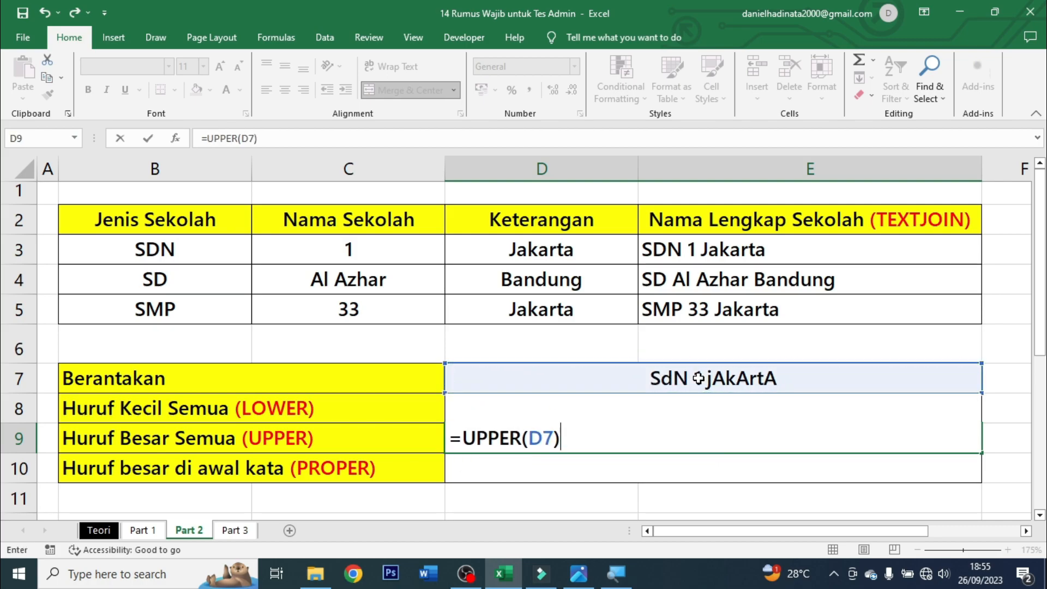
pyautogui.hotkey('ctrl', 'Return')
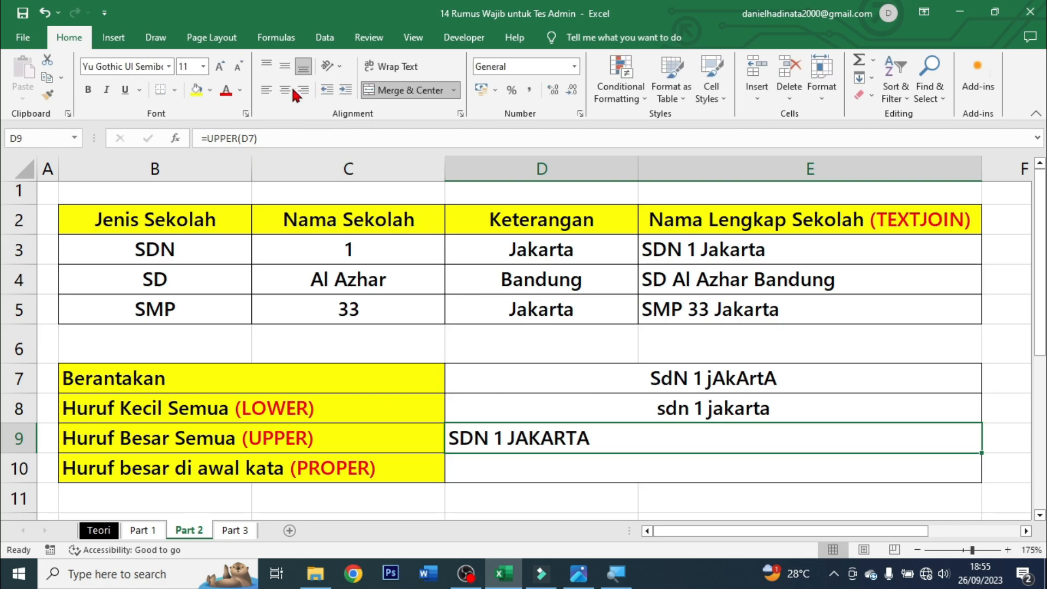
pyautogui.click(285, 90)
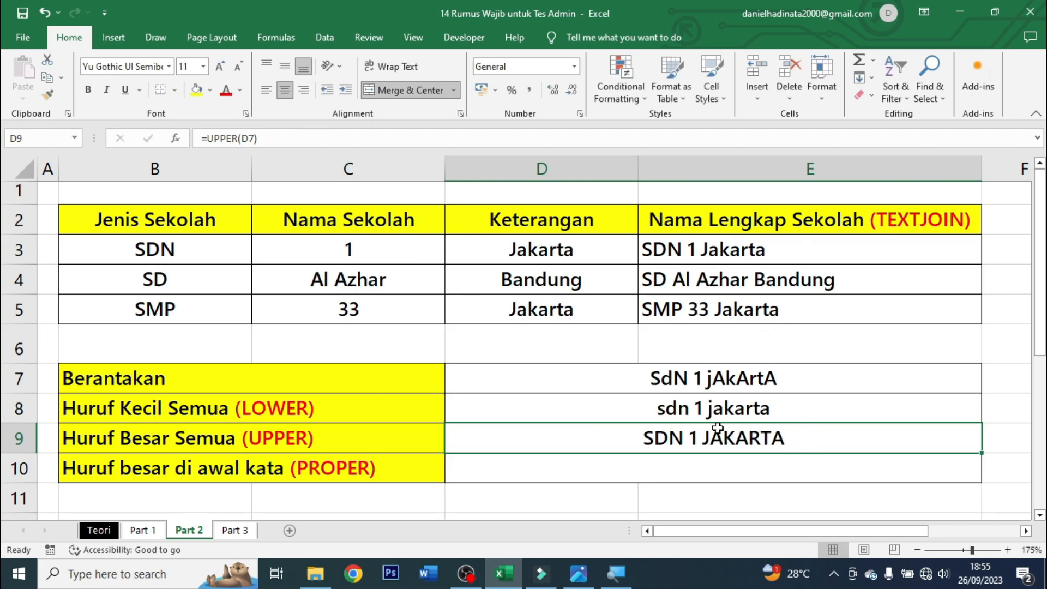
# - Enter =PROPER(D7) in D10 for the Huruf besar di awal kata row and center the result horizontally
pyautogui.click(700, 470)
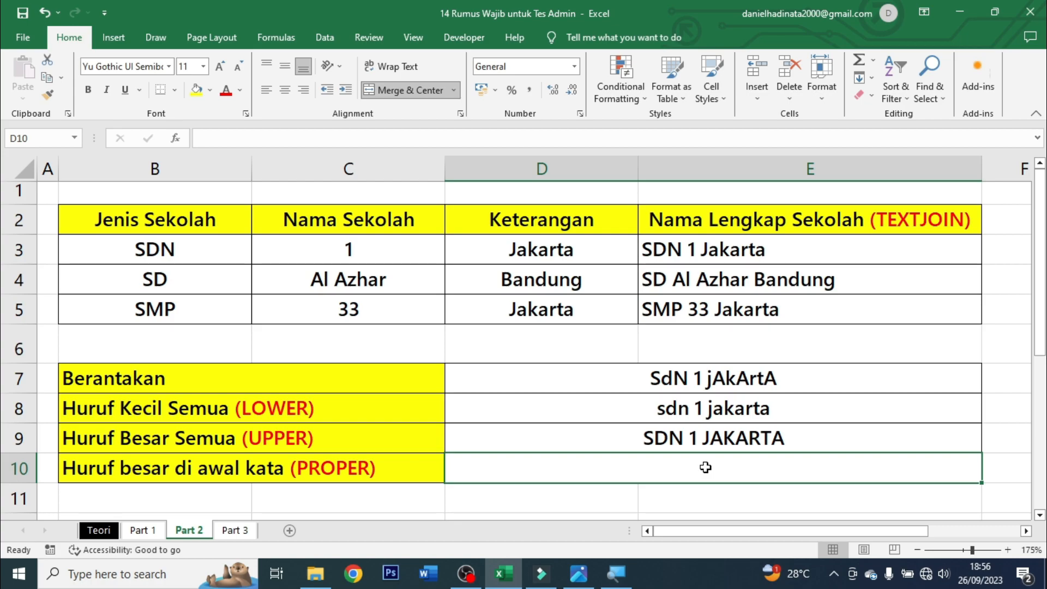
pyautogui.write('=prope')
pyautogui.press('Tab')
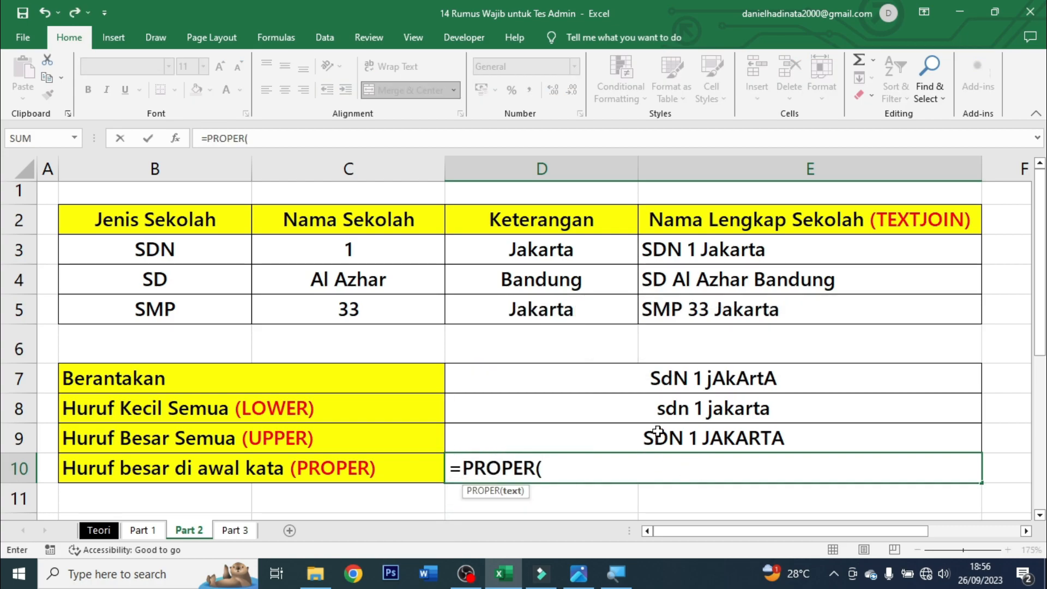
pyautogui.click(740, 378)
pyautogui.write(')')
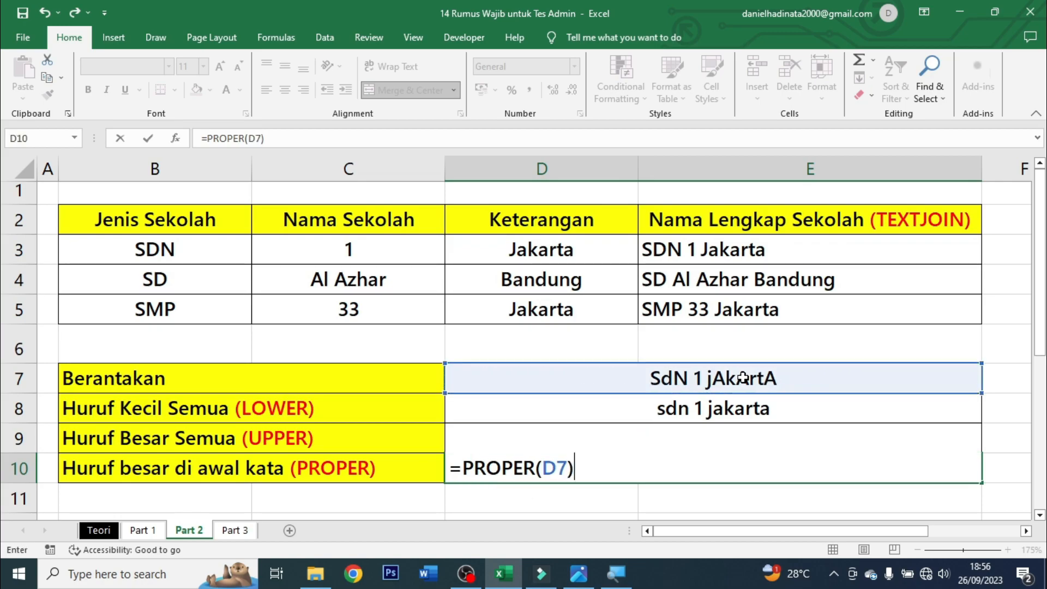
pyautogui.hotkey('ctrl', 'Return')
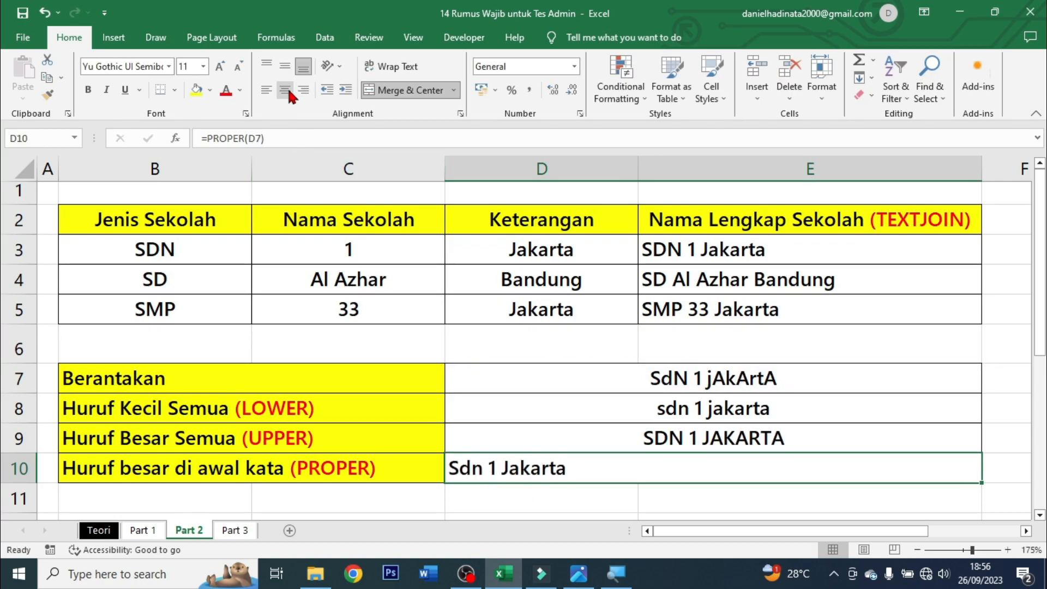
pyautogui.click(287, 90)
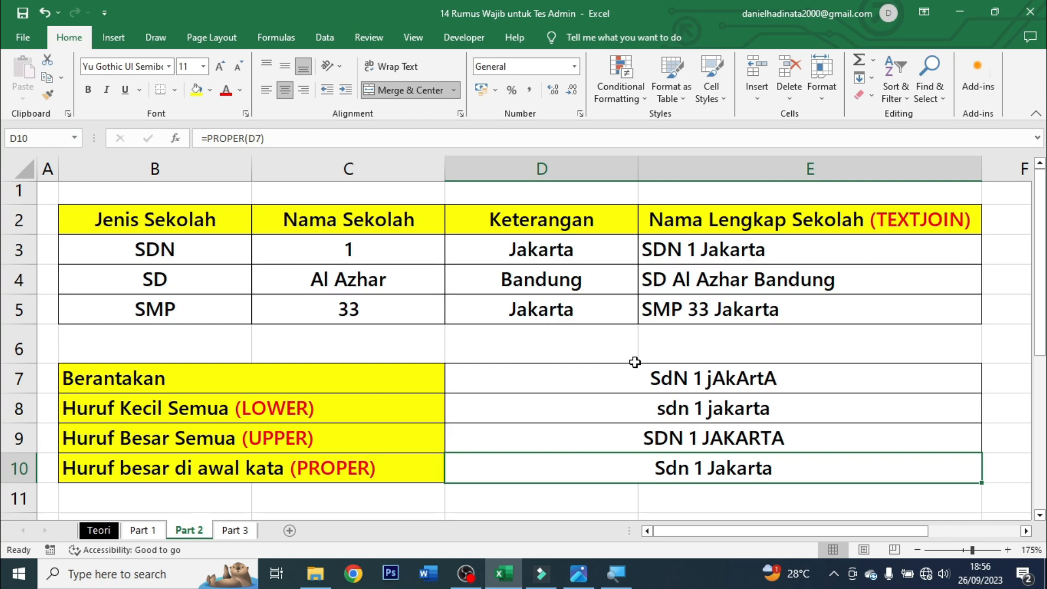
# - Review the LOWER, UPPER and PROPER results in D8:D10 against their row labels in column B
pyautogui.moveTo(741, 414); pyautogui.dragTo(738, 468)
pyautogui.click(679, 417)
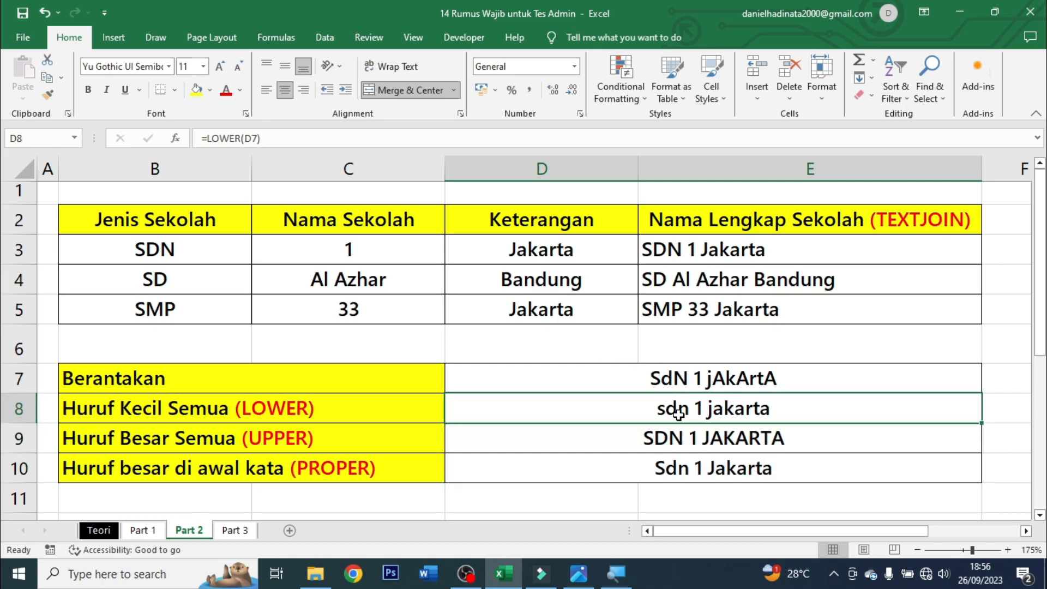
pyautogui.click(342, 410)
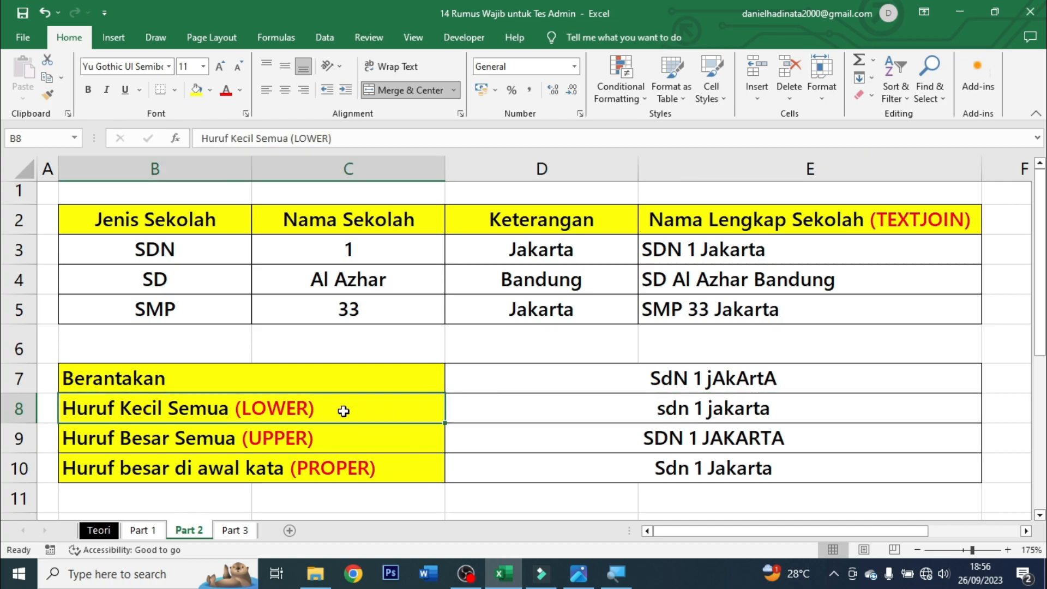
pyautogui.click(543, 434)
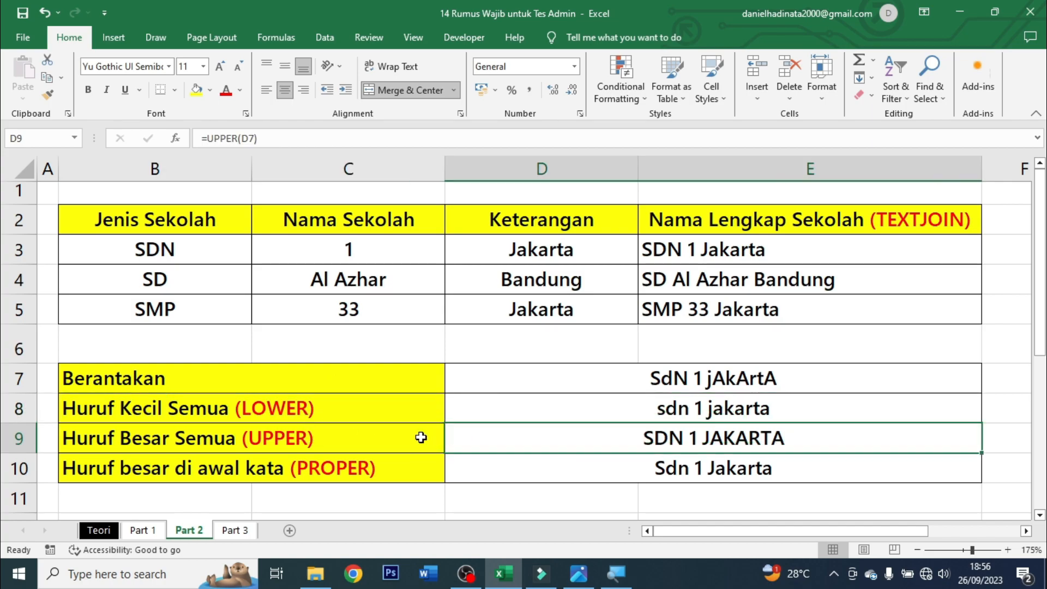
pyautogui.click(421, 437)
pyautogui.click(563, 466)
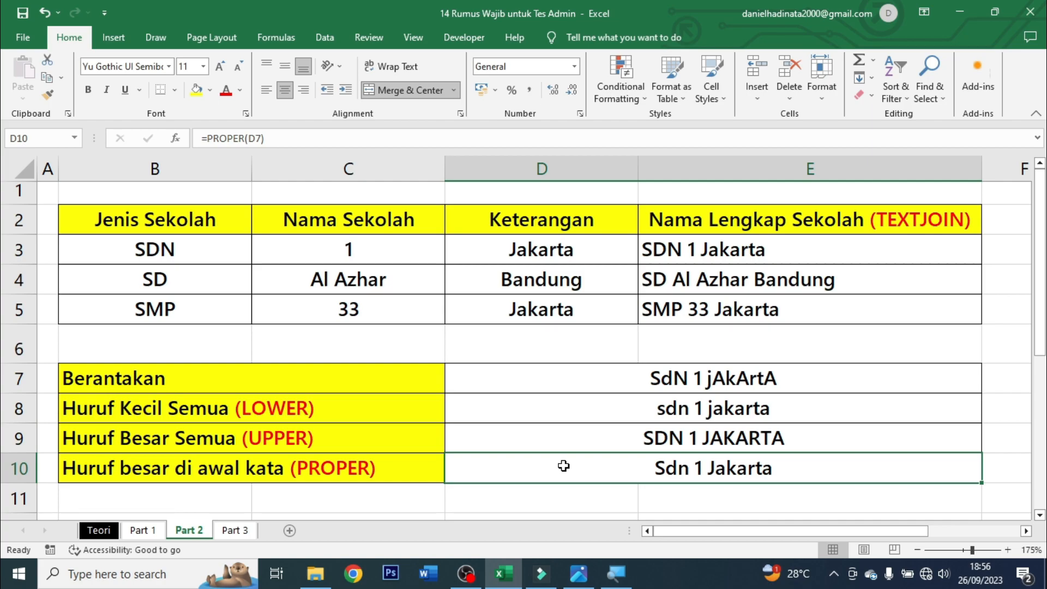
pyautogui.click(357, 464)
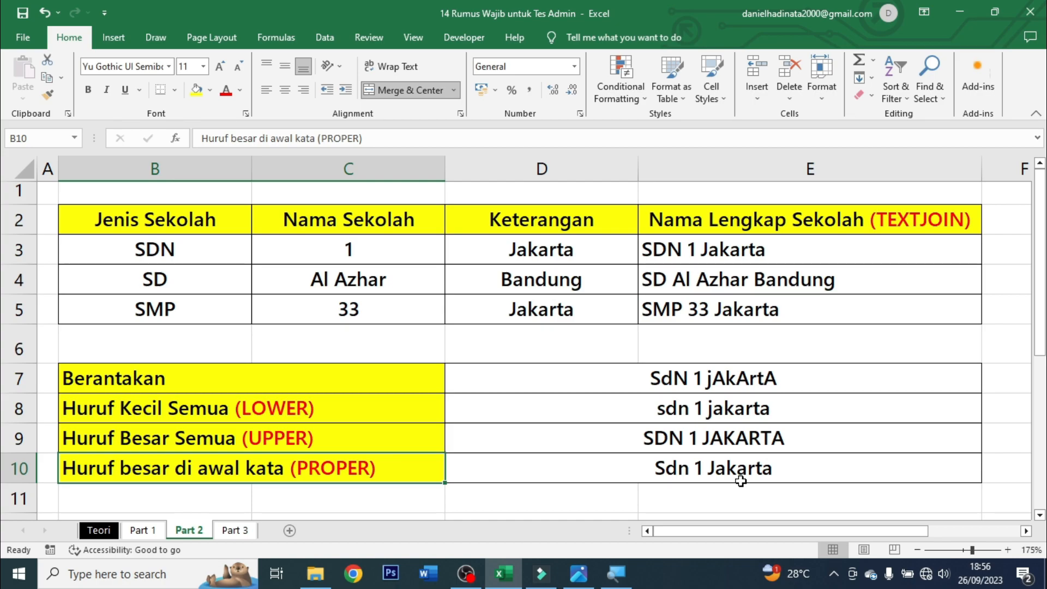
# - Open the Part 3 sheet and examine the empty Nama Customer, Domisili and Lama Pengiriman columns in D2:F12
pyautogui.click(231, 536)
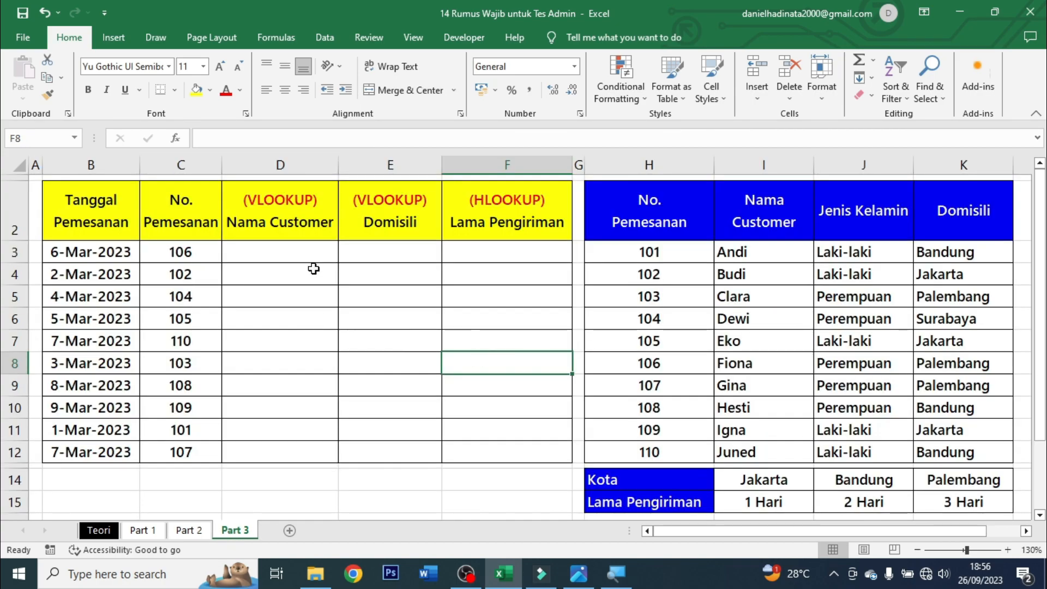
pyautogui.click(314, 246)
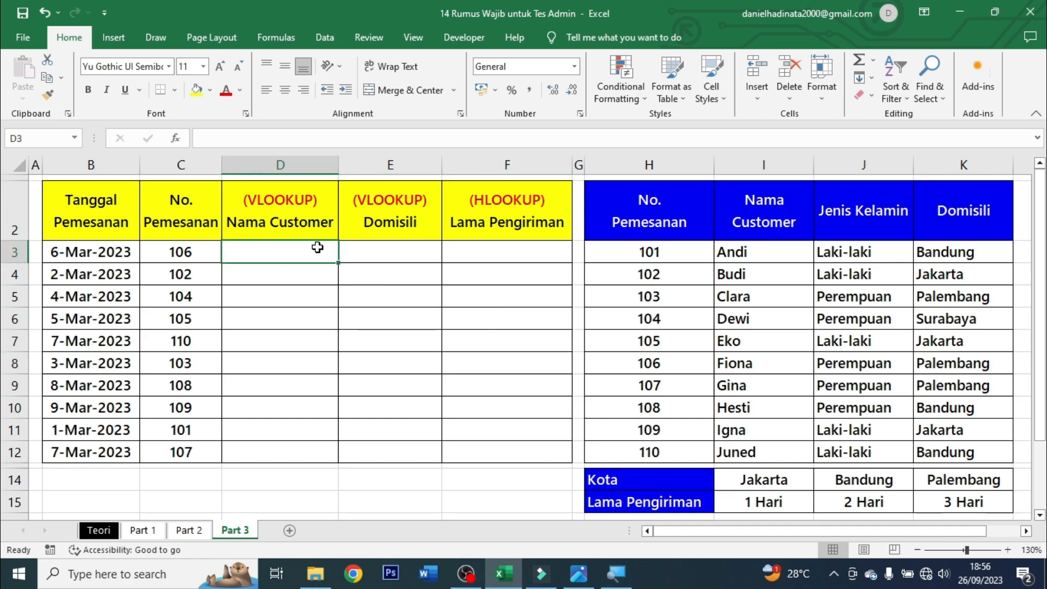
pyautogui.click(306, 217)
pyautogui.click(526, 209)
pyautogui.click(266, 253)
pyautogui.moveTo(280, 259); pyautogui.dragTo(507, 444)
pyautogui.click(307, 229)
pyautogui.moveTo(310, 234); pyautogui.dragTo(371, 234)
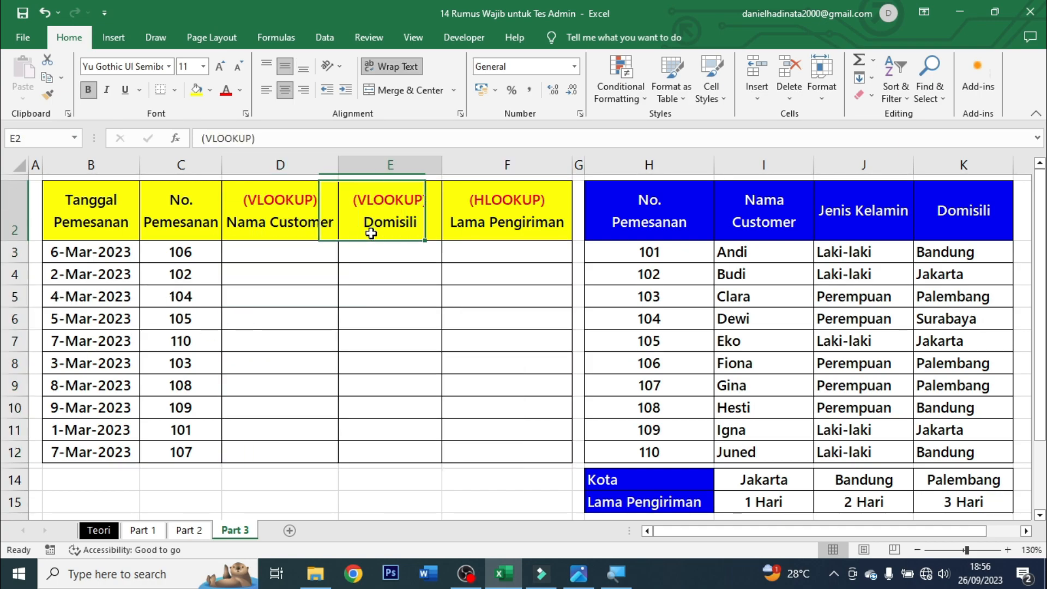
pyautogui.click(487, 224)
pyautogui.click(268, 251)
# - Check the Tanggal Pemesanan and No. Pemesanan headers in row 2 and select D3
pyautogui.click(176, 221)
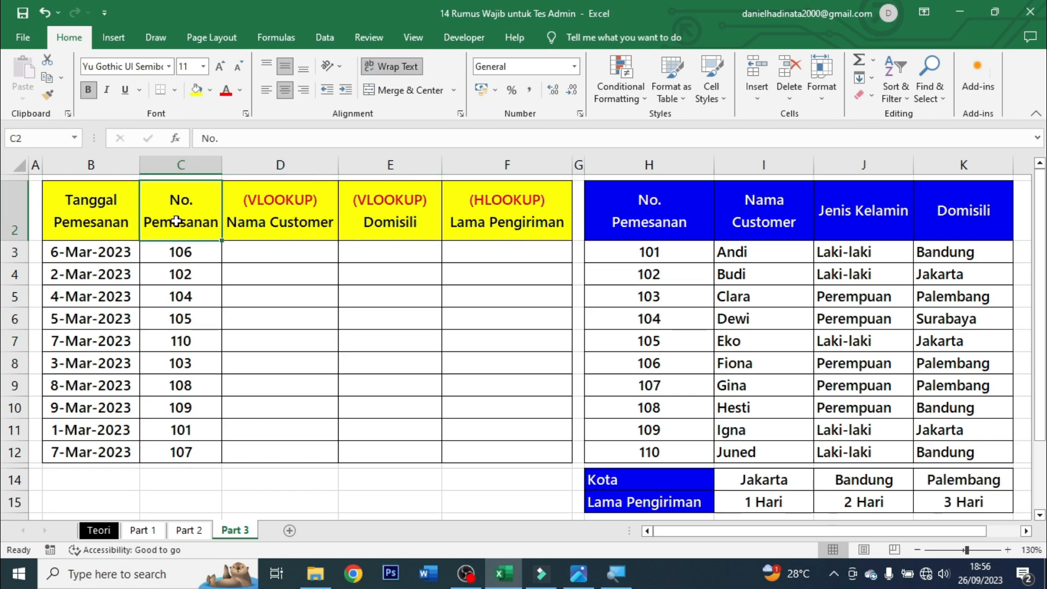
pyautogui.click(100, 224)
pyautogui.click(156, 216)
pyautogui.click(285, 252)
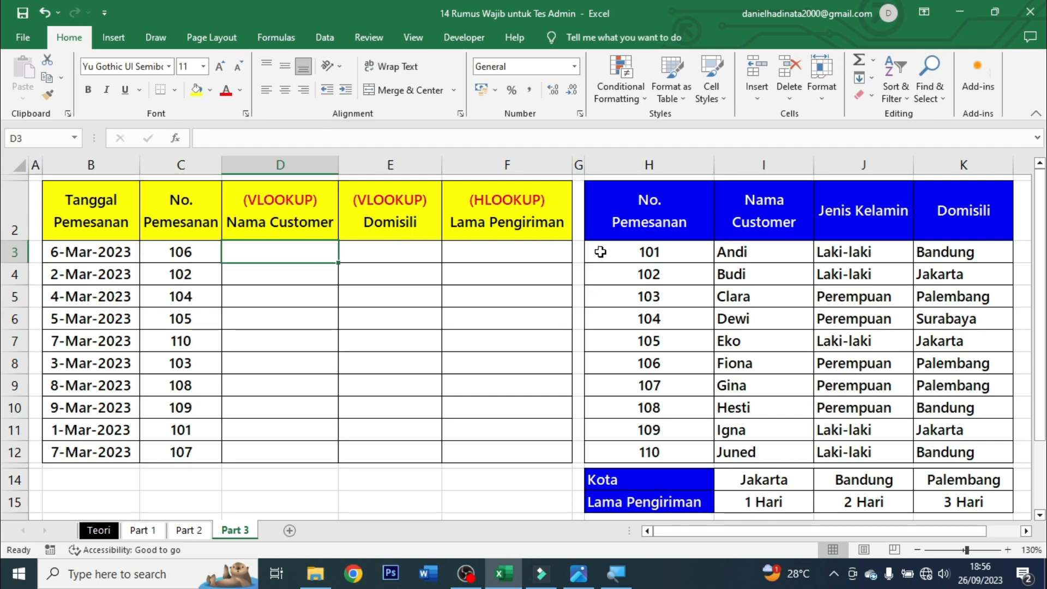
# - Examine the reference table in H2:K12, covering its No. Pemesanan, Nama Customer, Jenis Kelamin and Domisili columns
pyautogui.moveTo(640, 233); pyautogui.dragTo(970, 453)
pyautogui.moveTo(674, 232); pyautogui.dragTo(959, 454)
pyautogui.click(763, 340)
pyautogui.click(698, 256)
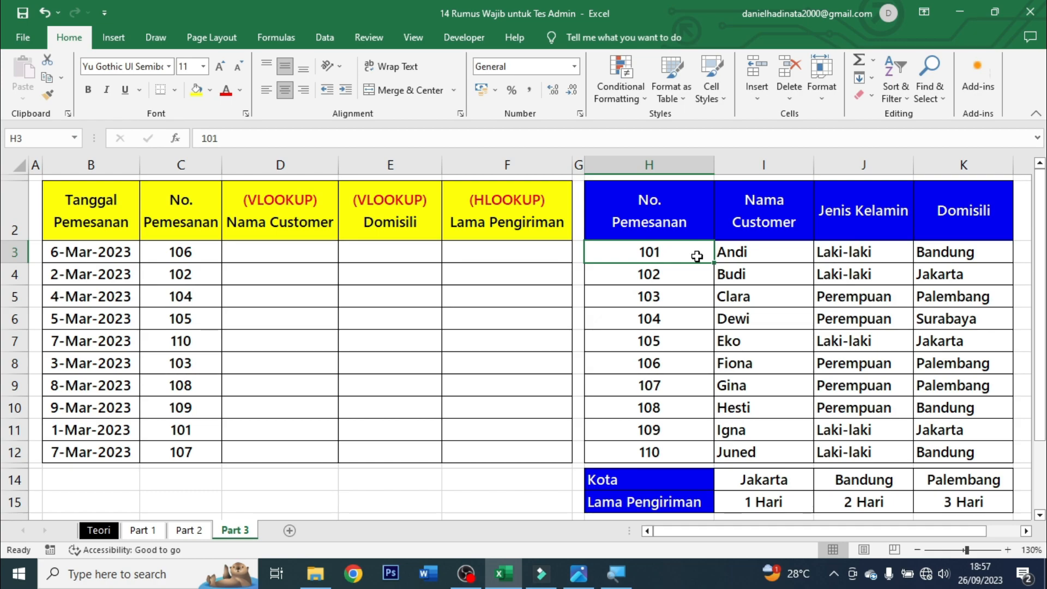
pyautogui.moveTo(690, 237); pyautogui.dragTo(928, 211)
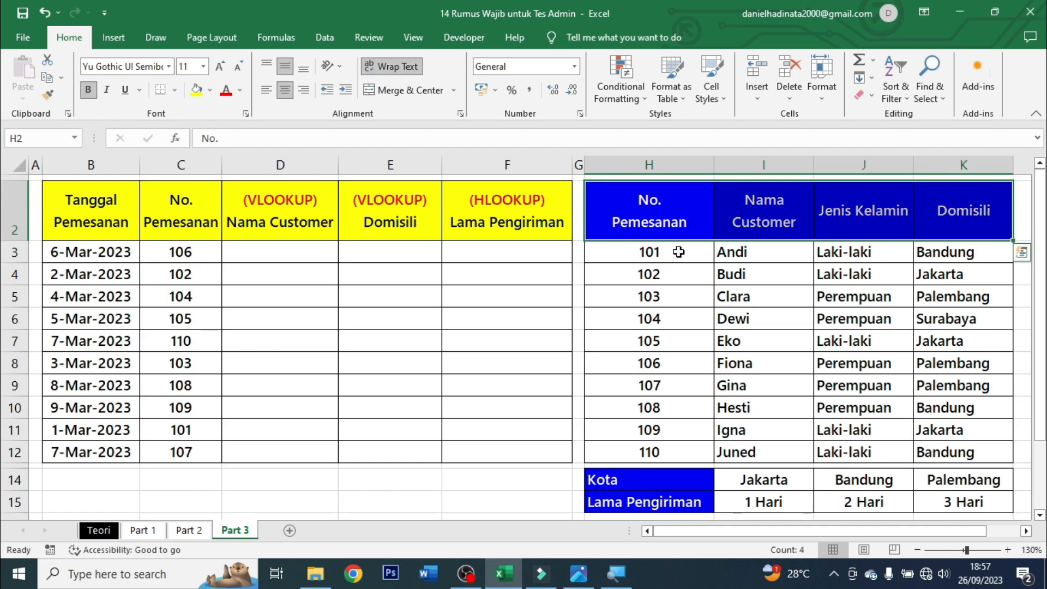
pyautogui.moveTo(679, 252); pyautogui.dragTo(663, 452)
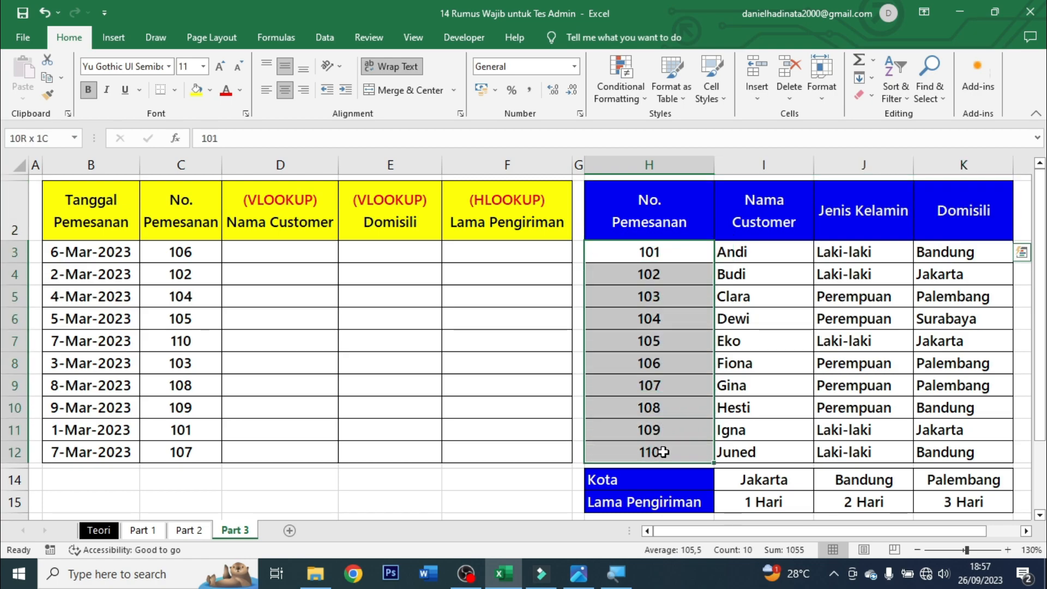
pyautogui.moveTo(761, 252); pyautogui.dragTo(761, 452)
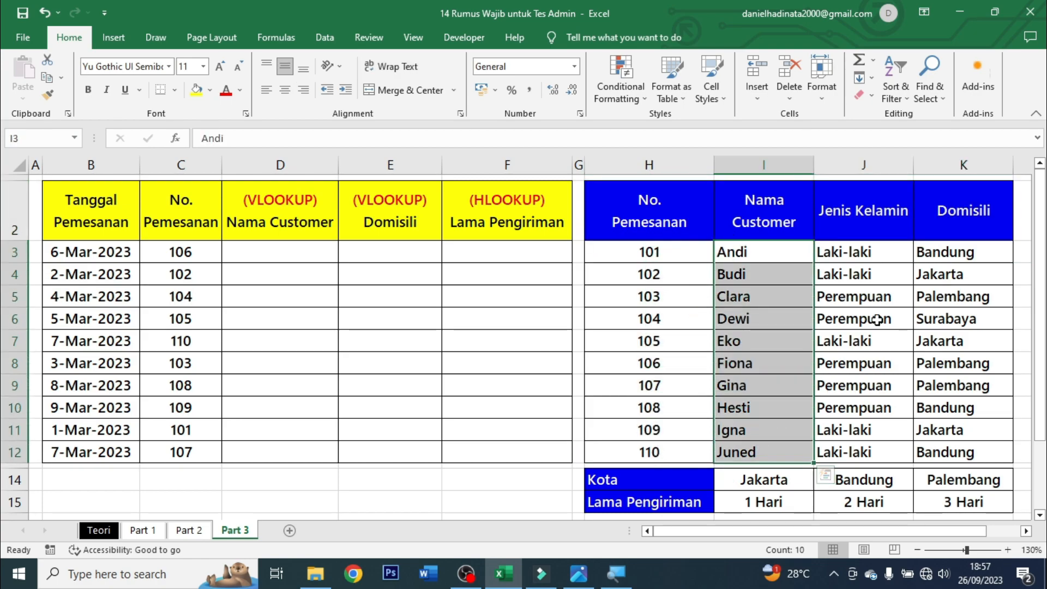
pyautogui.moveTo(866, 265); pyautogui.dragTo(877, 438)
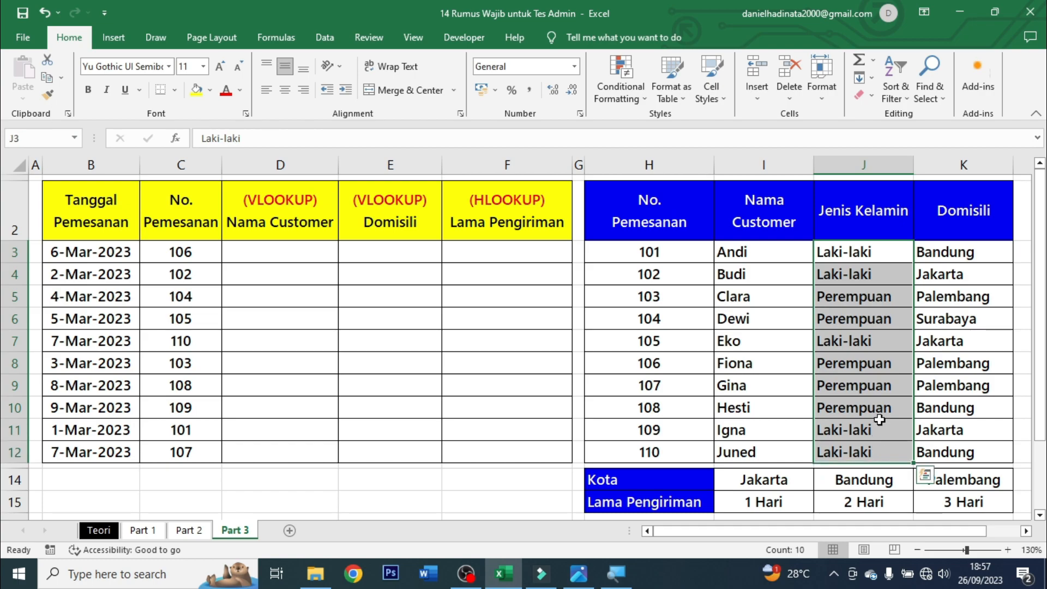
pyautogui.moveTo(955, 252); pyautogui.dragTo(956, 423)
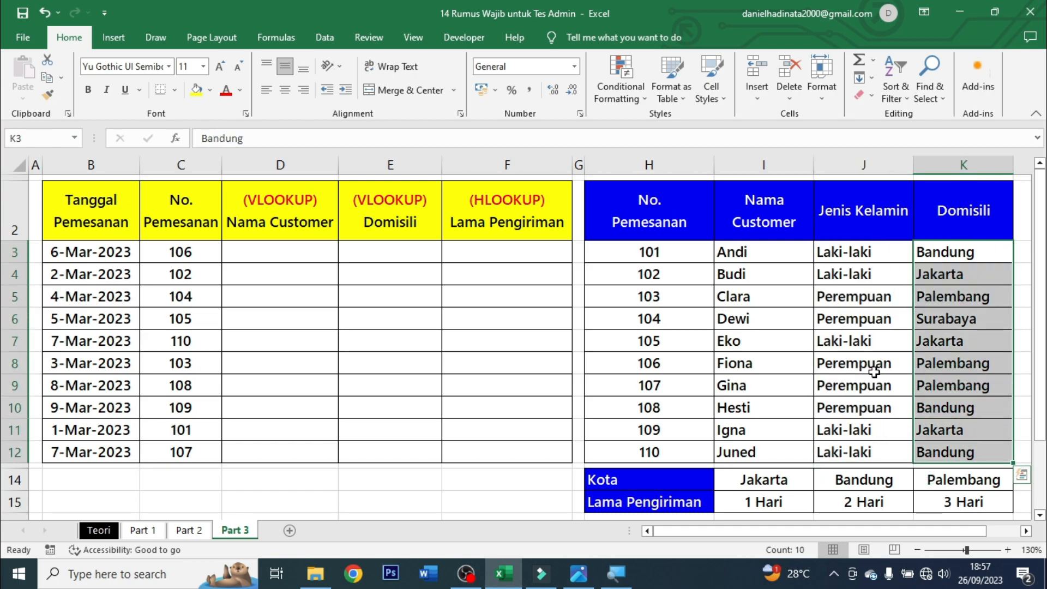
pyautogui.click(663, 252)
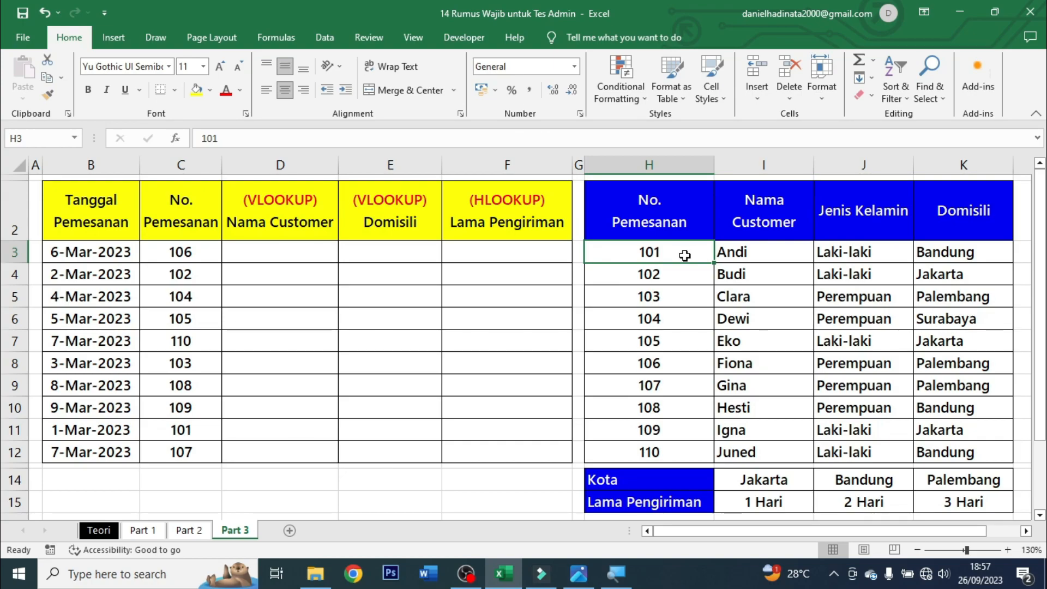
# - Examine the Kota and Lama Pengiriman rows of the delivery-time table in H14:K15 and return to cell D3
pyautogui.click(710, 480)
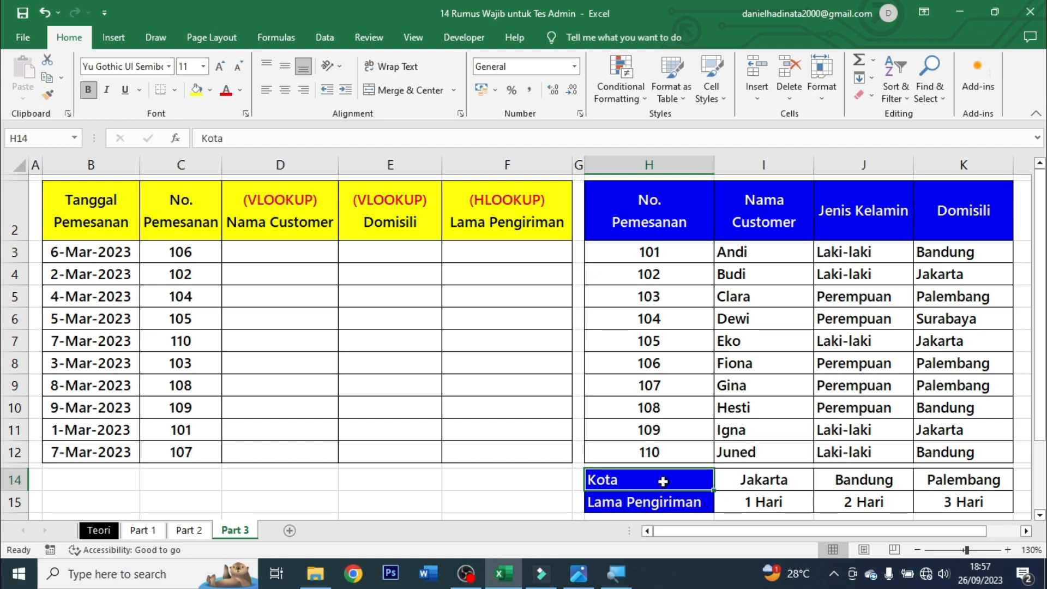
pyautogui.click(668, 510)
pyautogui.click(689, 481)
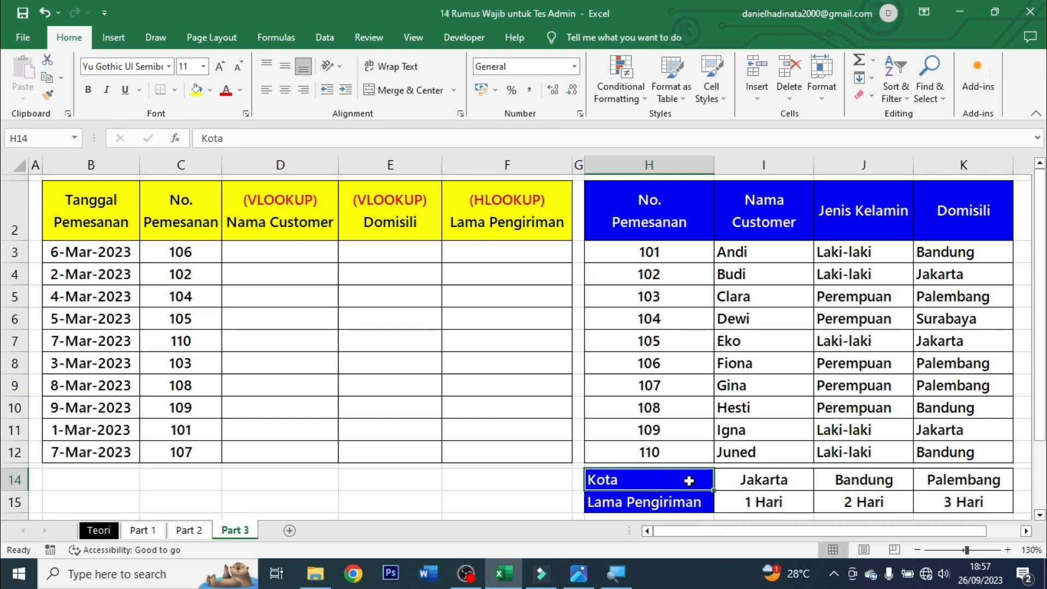
pyautogui.hotkey('ctrl', 'b')
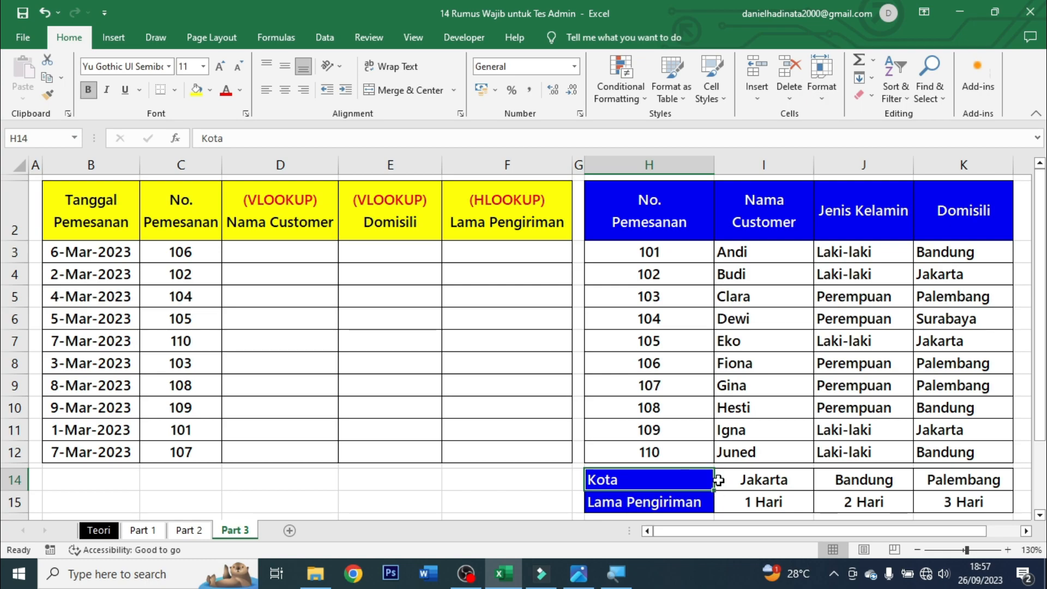
pyautogui.moveTo(740, 483); pyautogui.dragTo(963, 486)
pyautogui.moveTo(811, 497); pyautogui.dragTo(1009, 498)
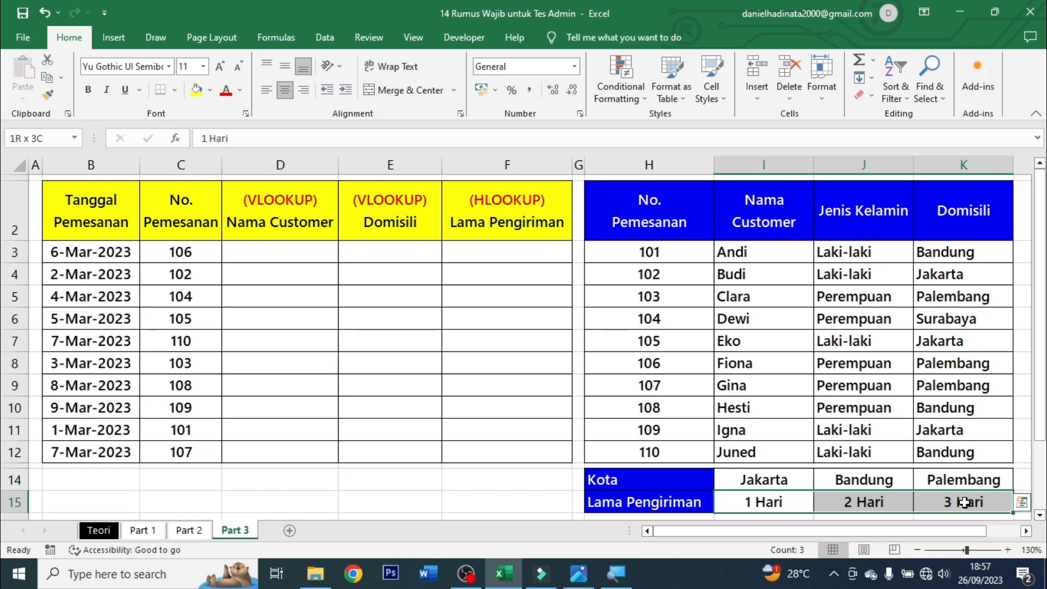
pyautogui.moveTo(771, 480); pyautogui.dragTo(927, 479)
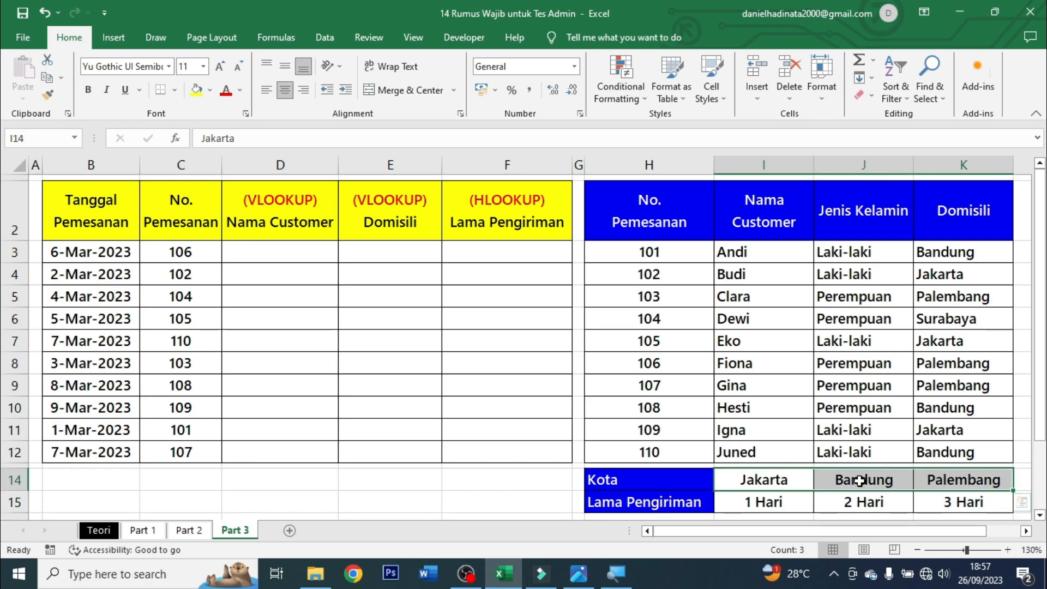
pyautogui.moveTo(794, 497); pyautogui.dragTo(949, 493)
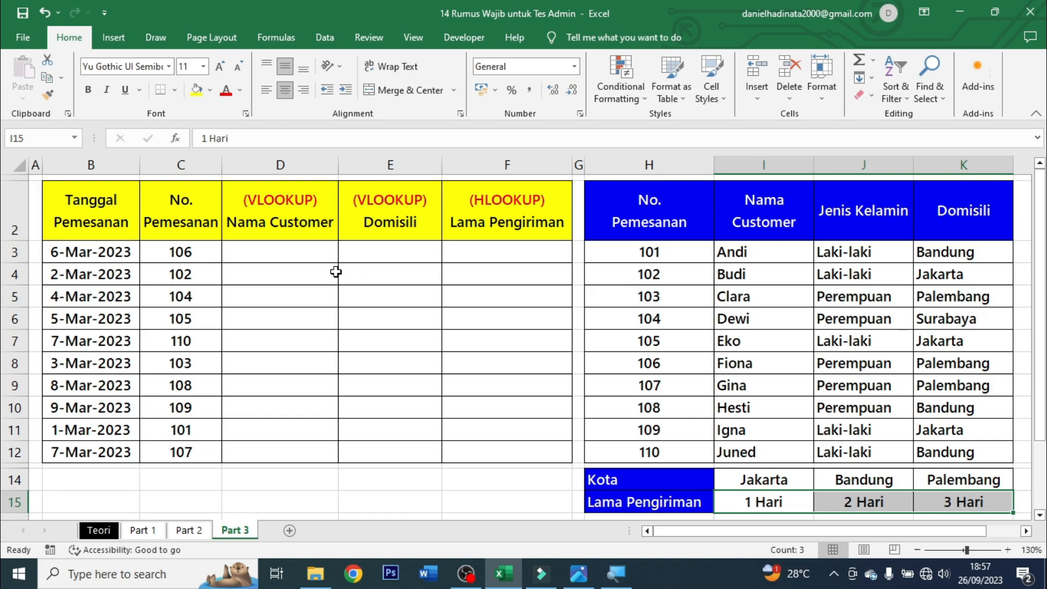
pyautogui.click(330, 245)
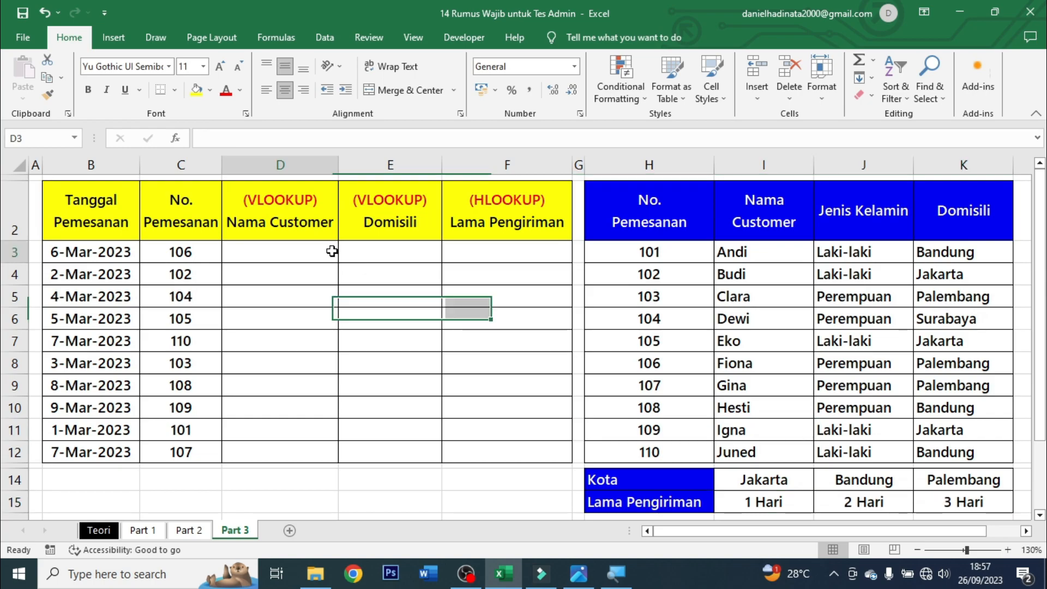
# - Compare the Nama Customer heading in D2 with the Nama Customer column of the reference table in I2:I12
pyautogui.click(307, 228)
pyautogui.click(286, 256)
pyautogui.click(309, 228)
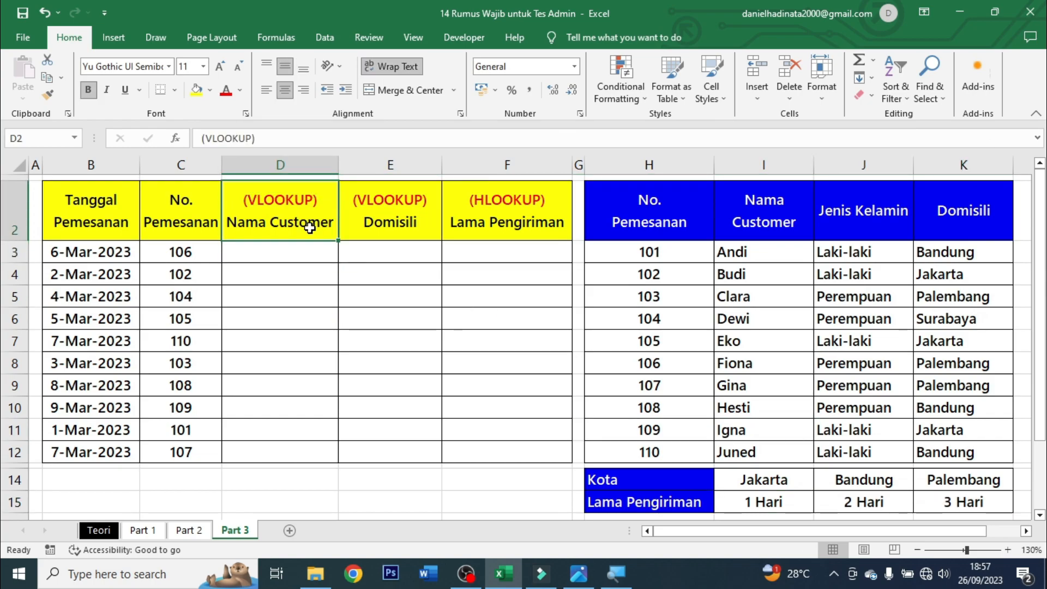
pyautogui.click(769, 221)
pyautogui.moveTo(764, 254); pyautogui.dragTo(736, 454)
# - Start a VLOOKUP formula in D3 with the order number in C3 as the lookup value
pyautogui.click(267, 246)
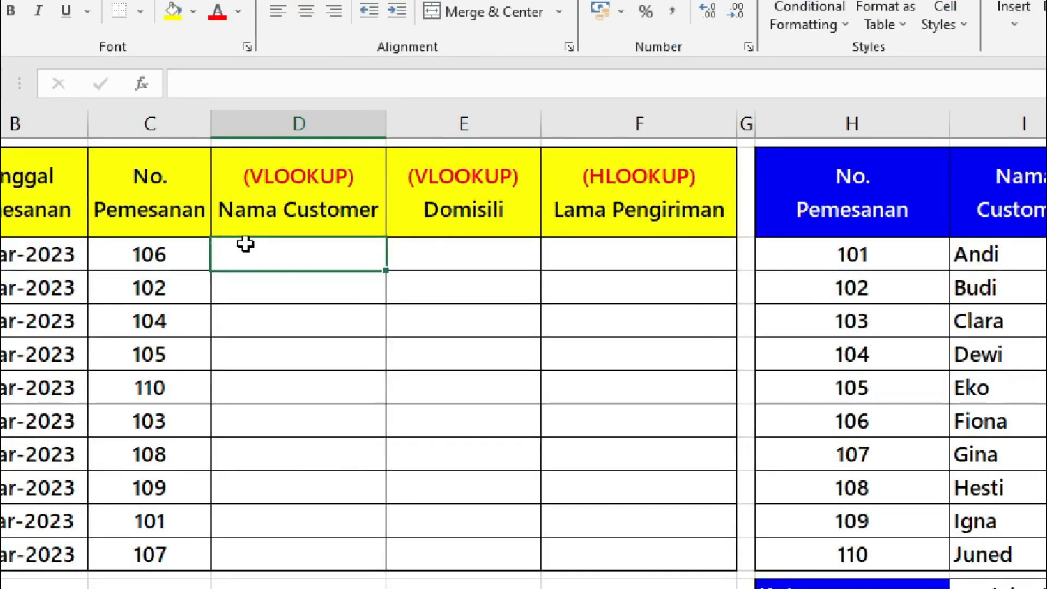
pyautogui.write('=vlook')
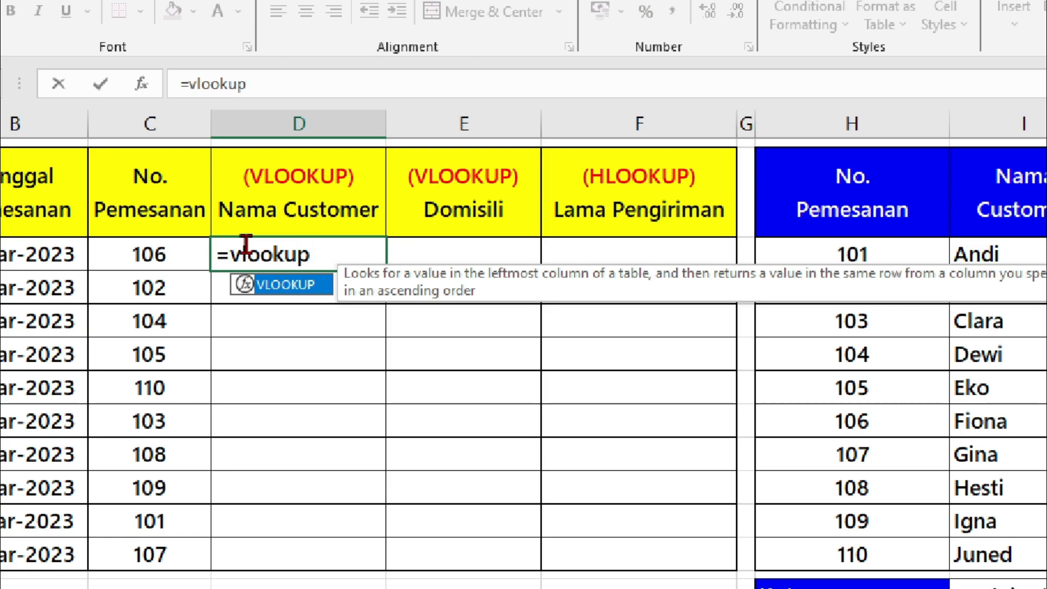
pyautogui.write('up')
pyautogui.press('Tab')
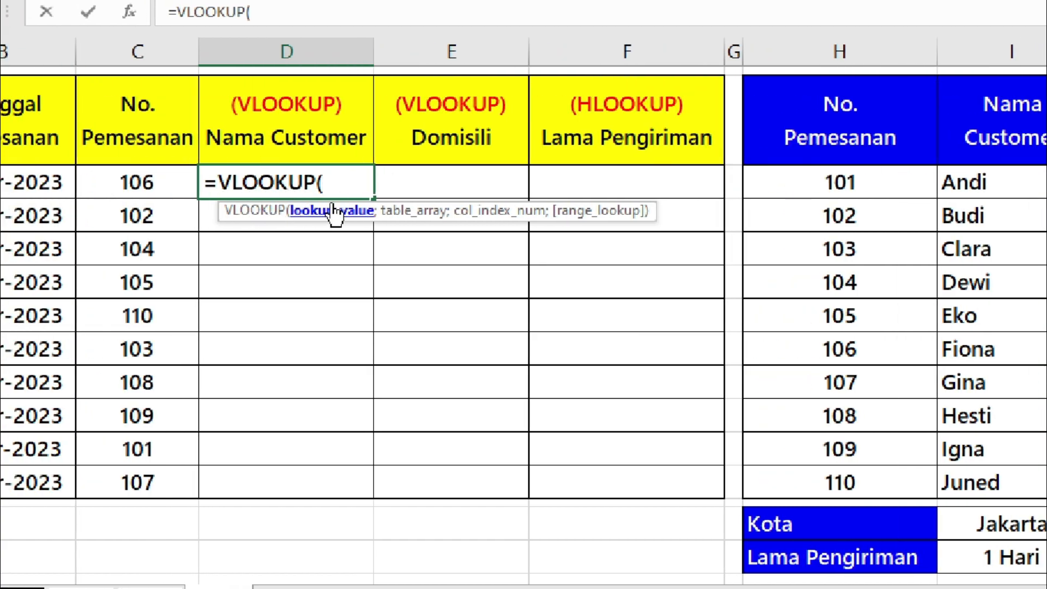
pyautogui.click(137, 190)
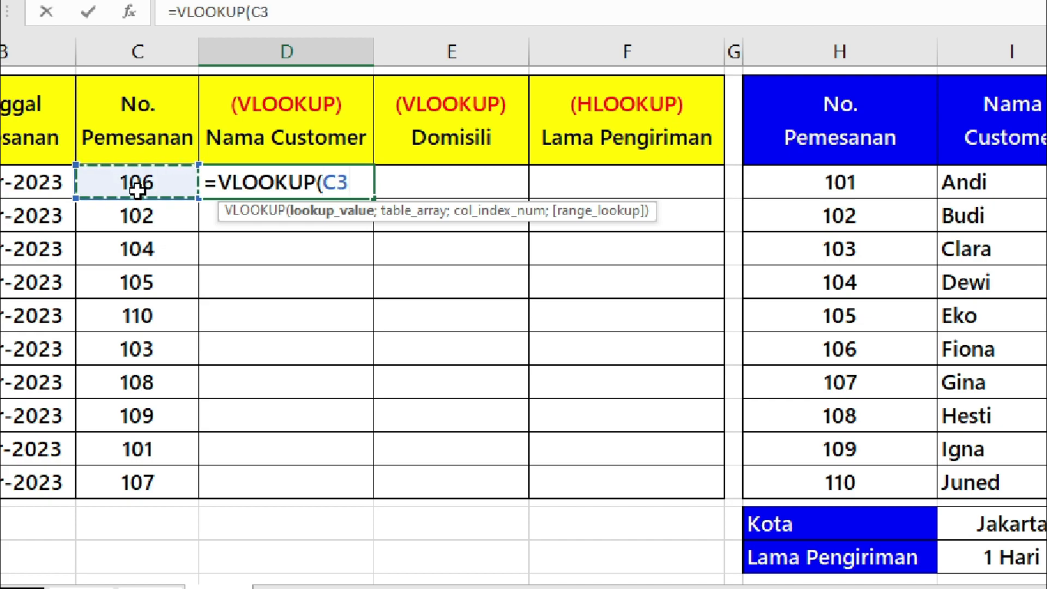
pyautogui.write(';')
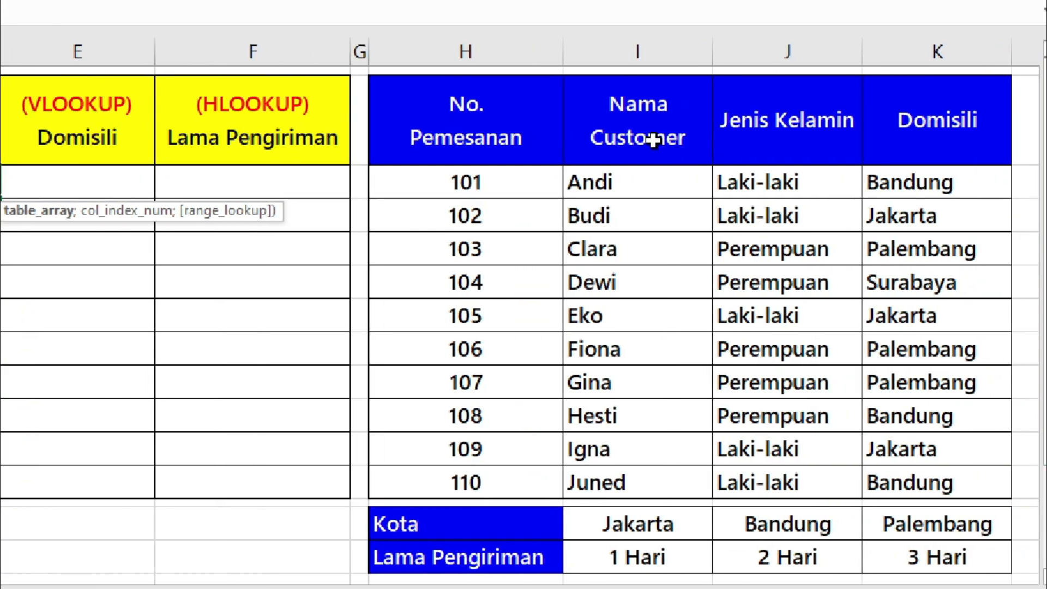
# - Set the VLOOKUP table array to the whole reference table as the absolute range $H$2:$K$12
pyautogui.click(505, 128)
pyautogui.moveTo(507, 127); pyautogui.dragTo(774, 248)
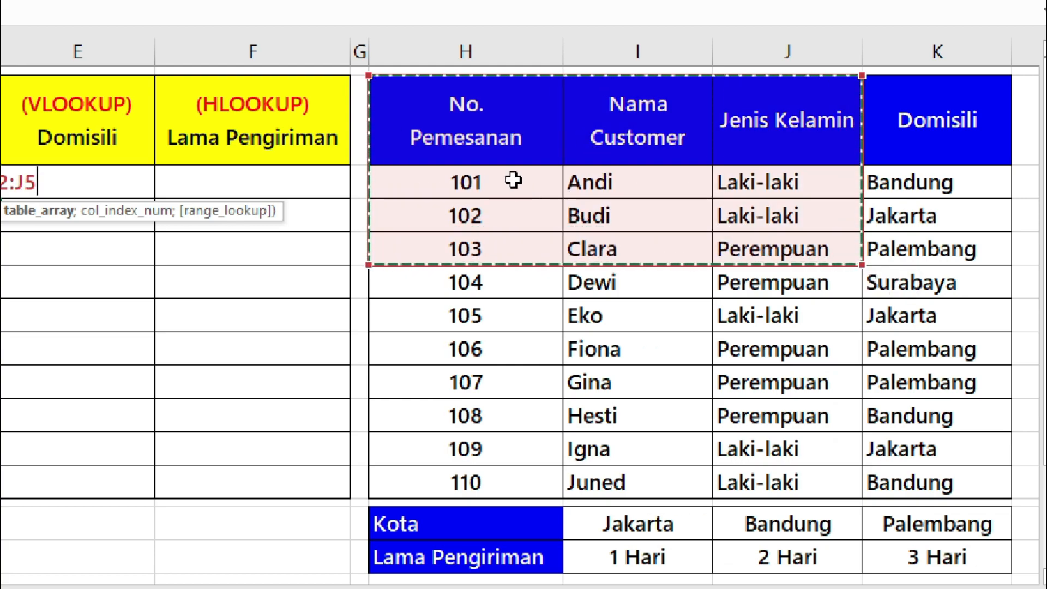
pyautogui.moveTo(507, 126); pyautogui.dragTo(923, 480)
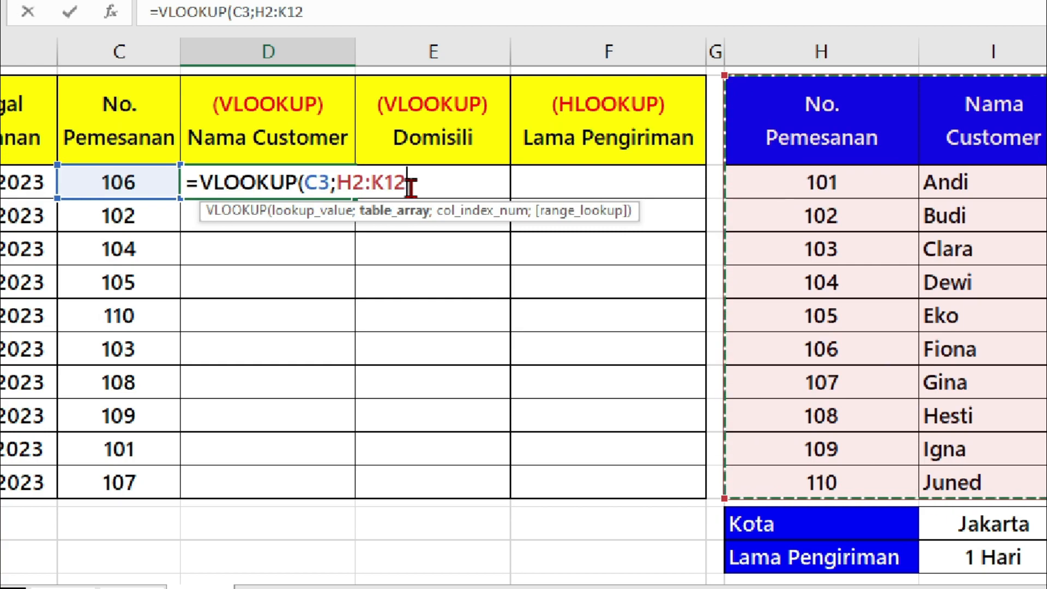
pyautogui.press('F4')
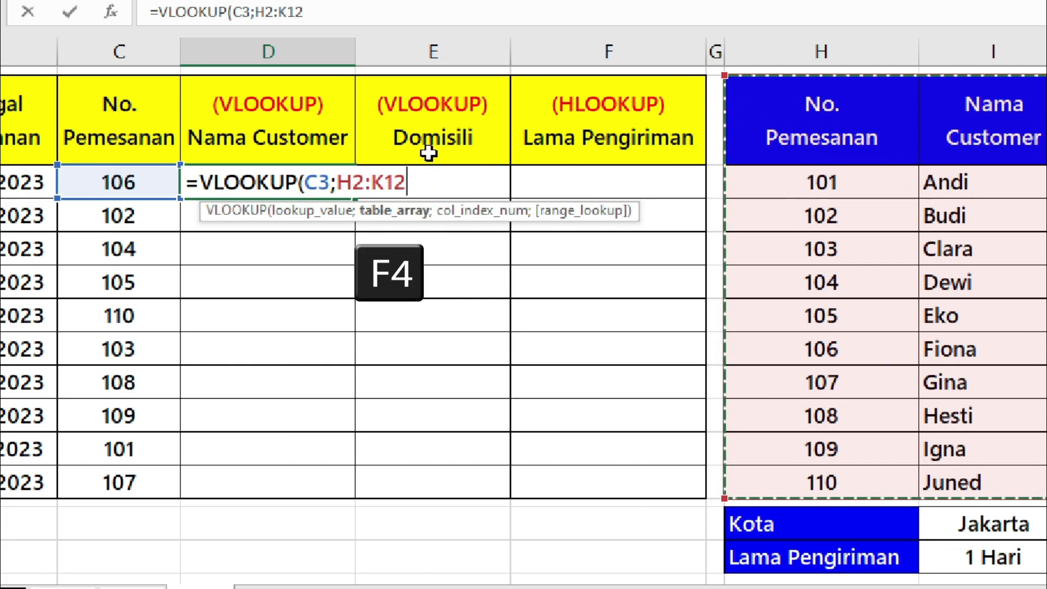
pyautogui.press('F4')
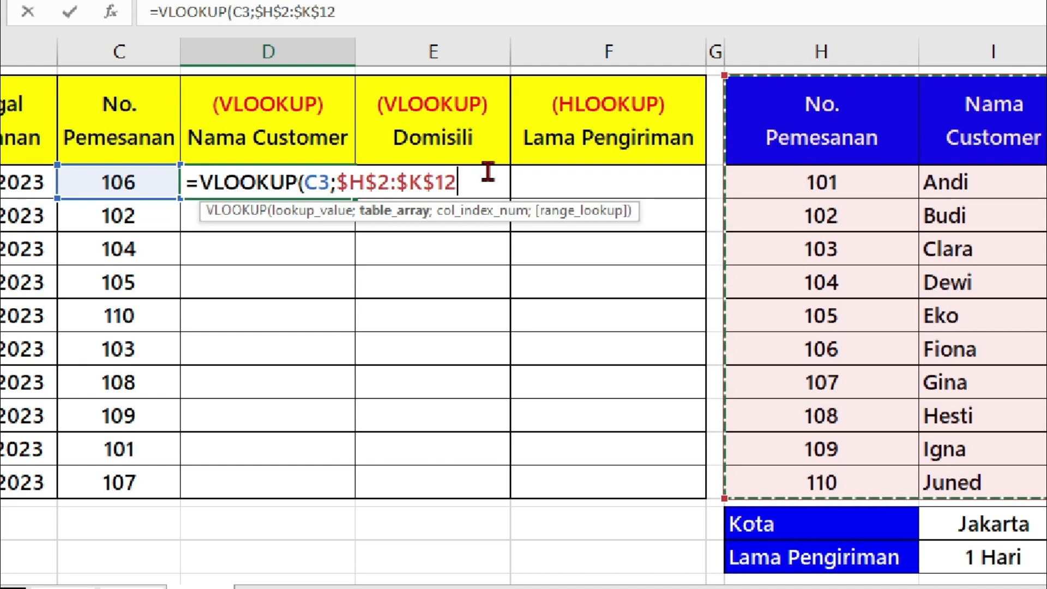
pyautogui.write(';')
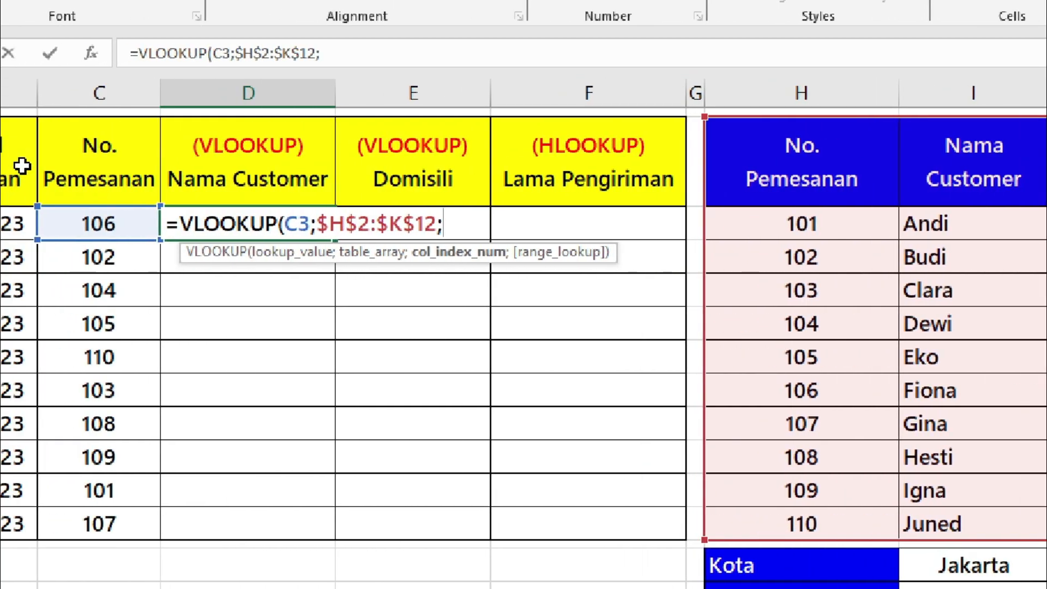
# - Complete the D3 VLOOKUP with column index 2 and exact match FALSE, and fill it down the Nama Customer column
pyautogui.write('2')
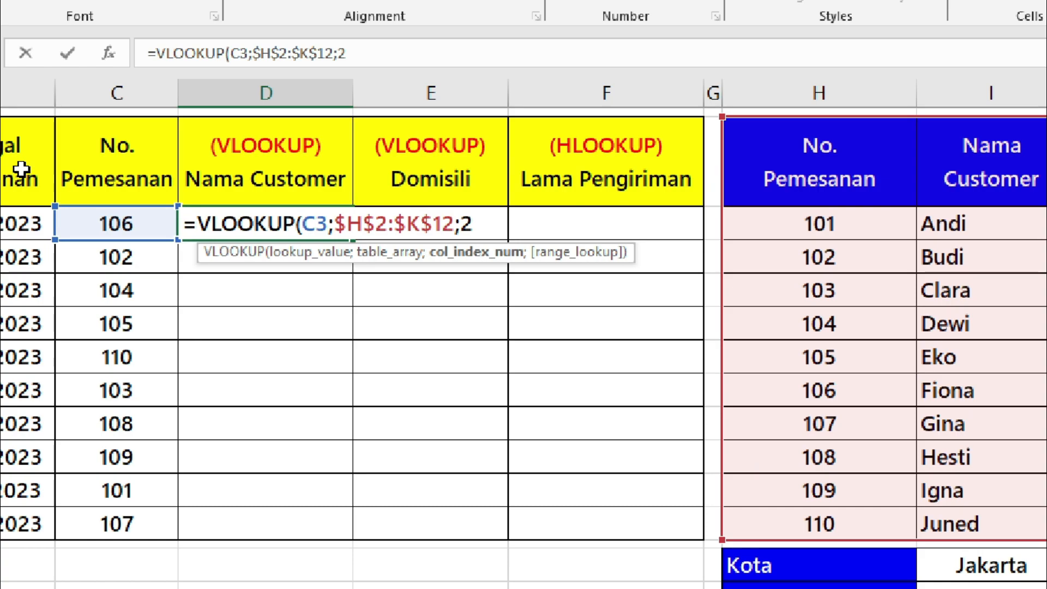
pyautogui.write(';')
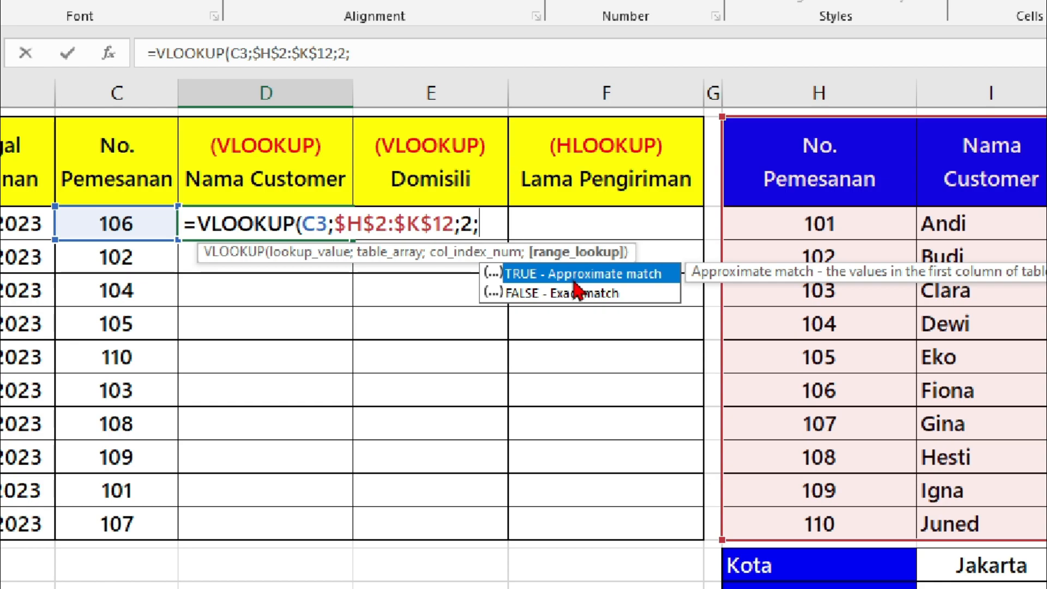
pyautogui.click(575, 289)
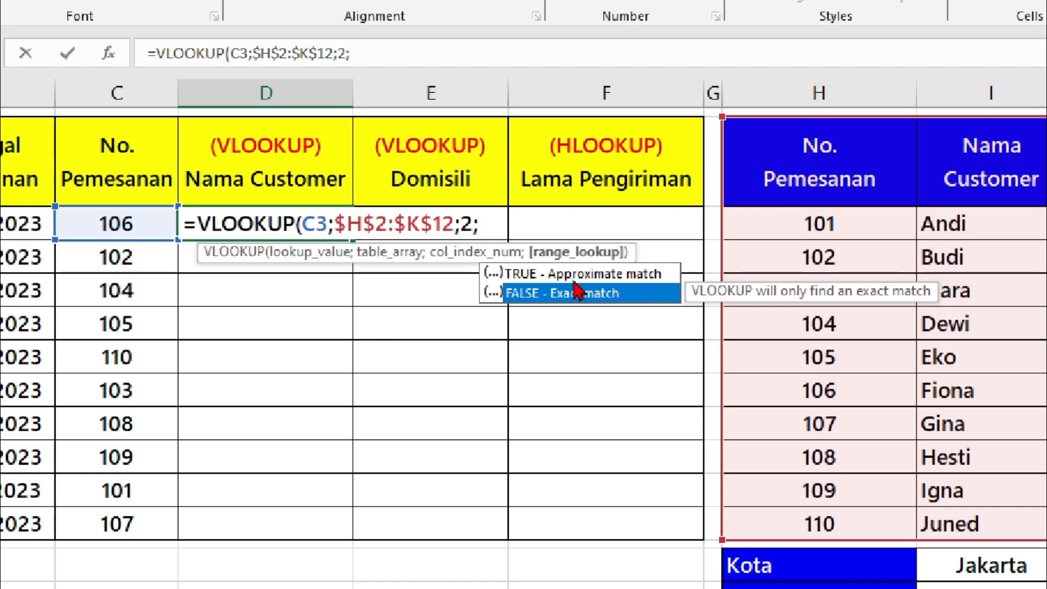
pyautogui.doubleClick(575, 293)
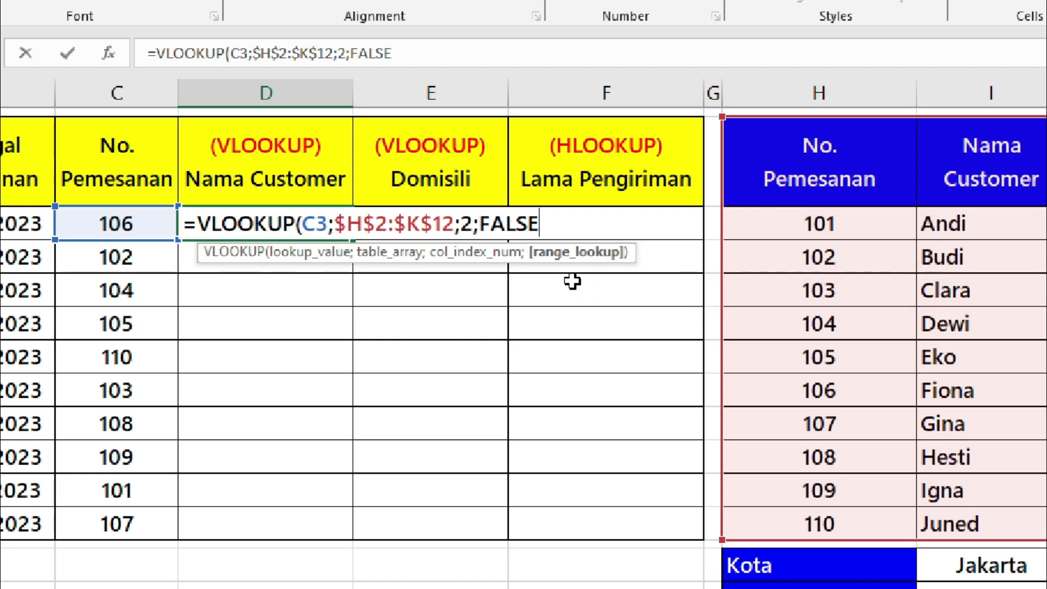
pyautogui.write(')')
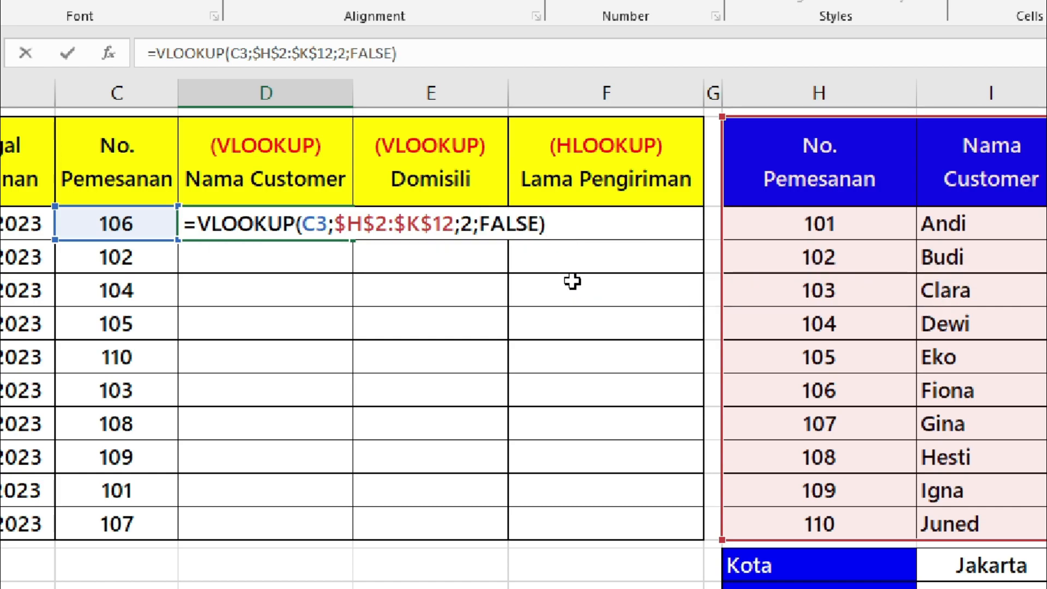
pyautogui.hotkey('ctrl', 'Return')
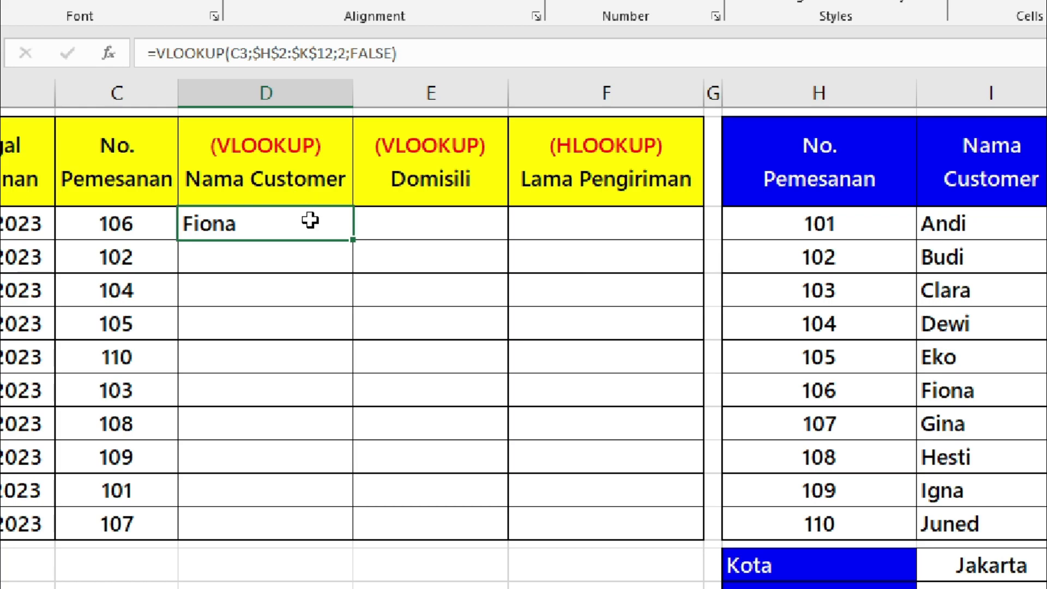
pyautogui.moveTo(354, 243); pyautogui.dragTo(313, 544)
pyautogui.click(335, 513)
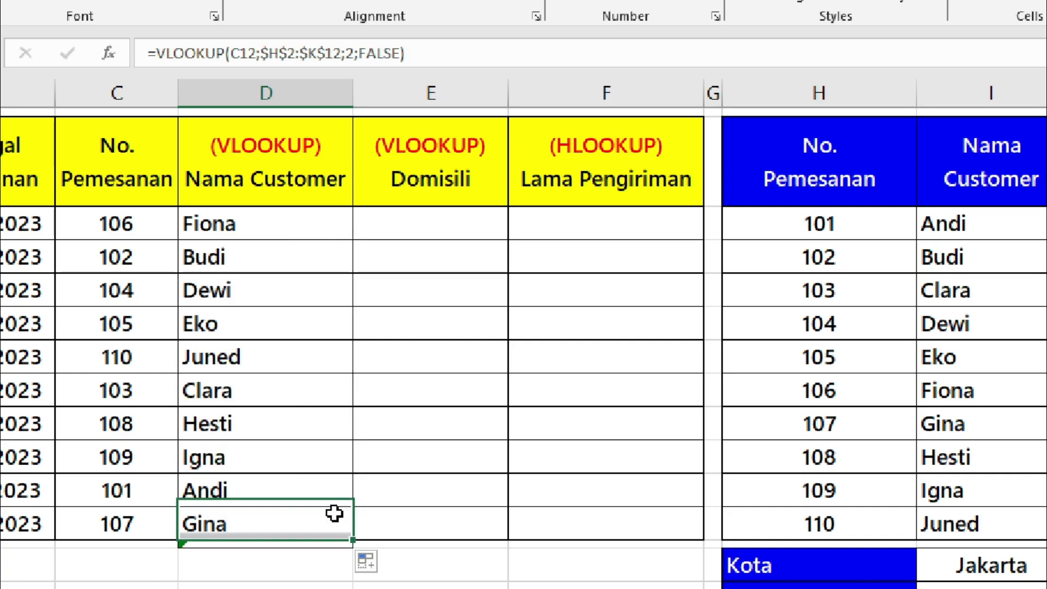
# - Check the looked-up customer names in column D against the order numbers and names in the reference table
pyautogui.click(271, 224)
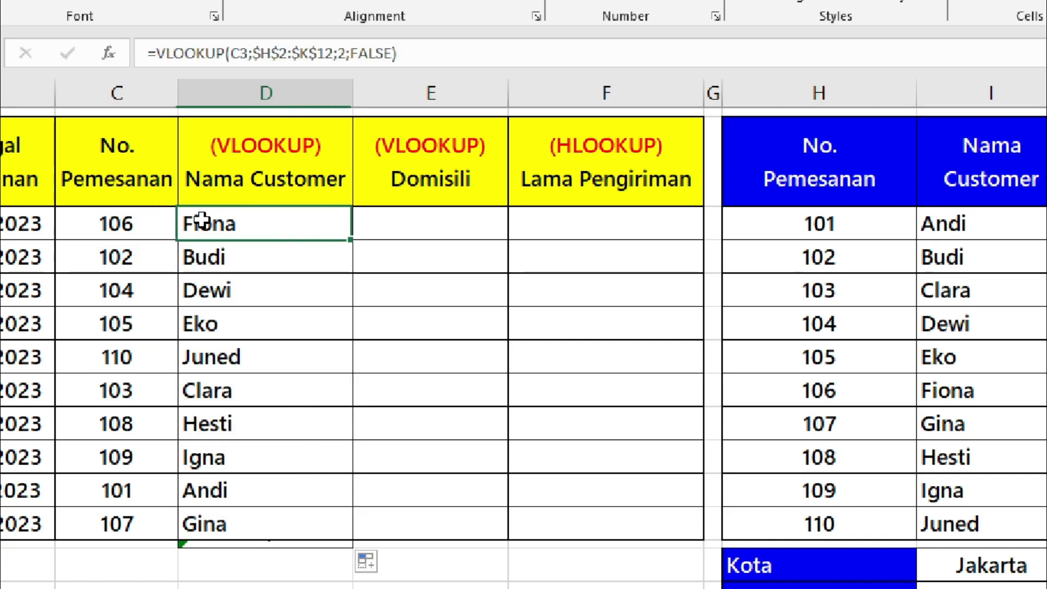
pyautogui.click(897, 405)
pyautogui.click(924, 398)
pyautogui.click(145, 252)
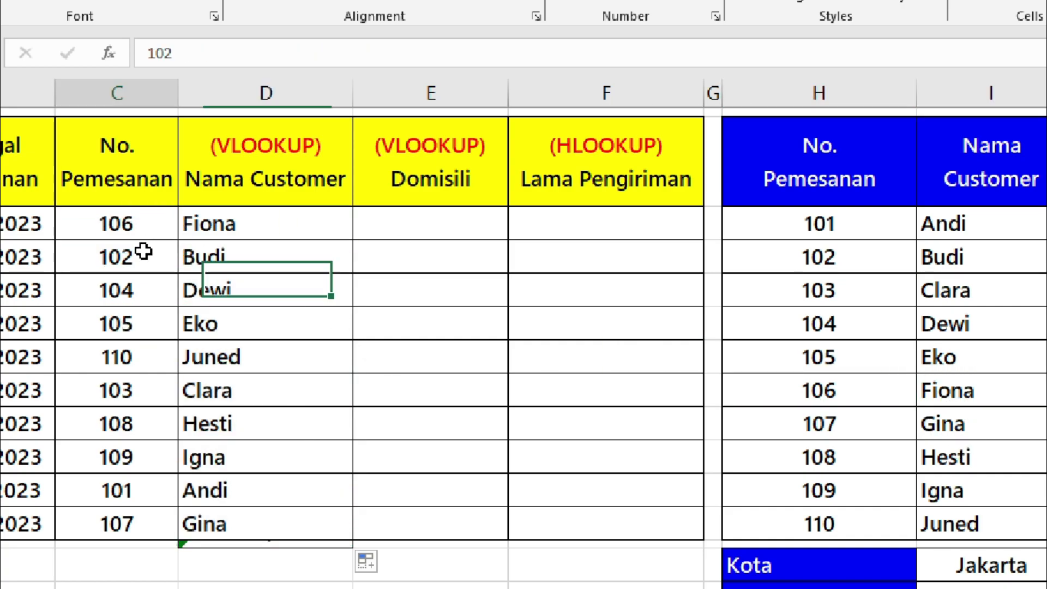
pyautogui.click(117, 295)
pyautogui.click(192, 295)
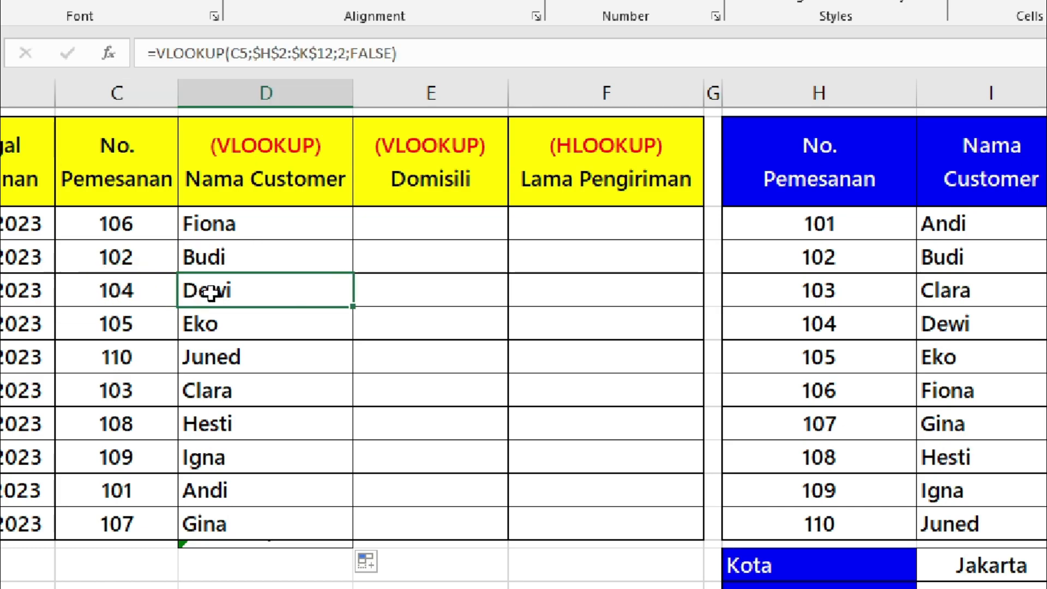
pyautogui.click(959, 334)
pyautogui.click(284, 211)
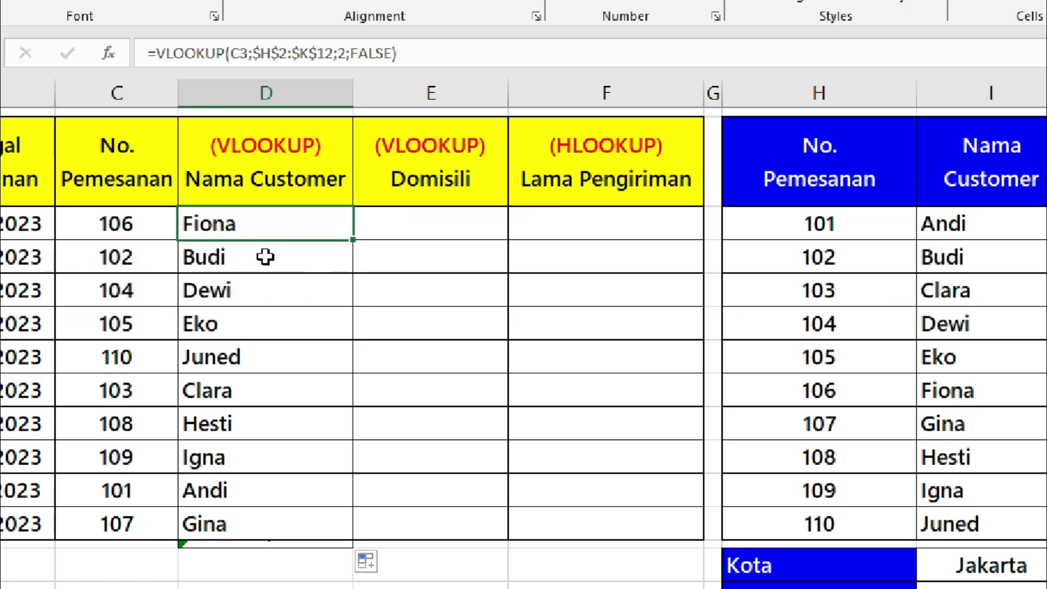
# - Examine the empty Domisili cells E3:E12 beside the Nama Customer VLOOKUP formula in D3
pyautogui.click(414, 225)
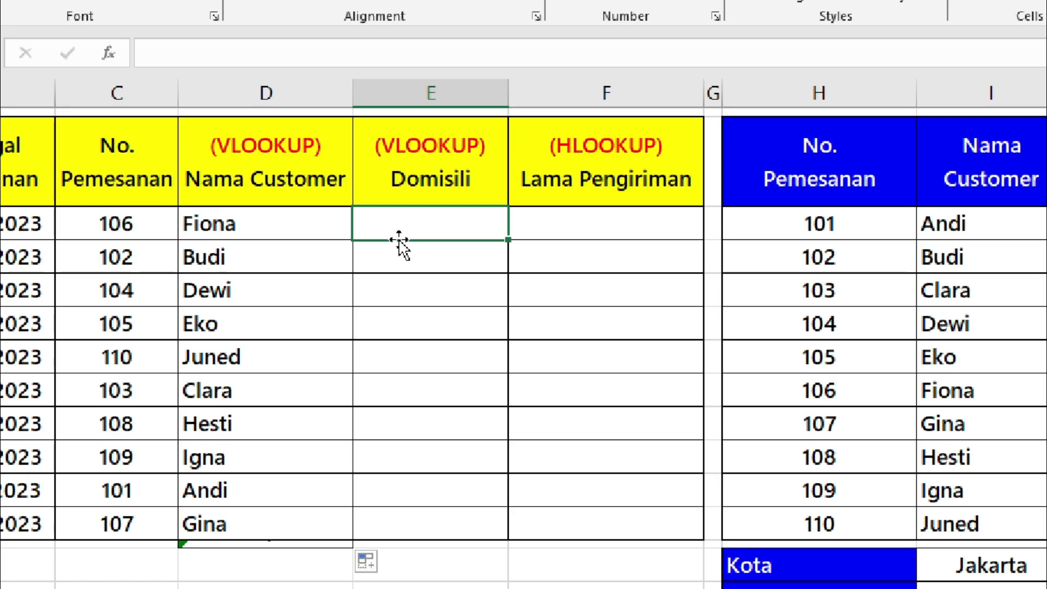
pyautogui.moveTo(431, 224); pyautogui.dragTo(400, 516)
pyautogui.click(471, 229)
pyautogui.moveTo(464, 236); pyautogui.dragTo(402, 505)
pyautogui.click(290, 228)
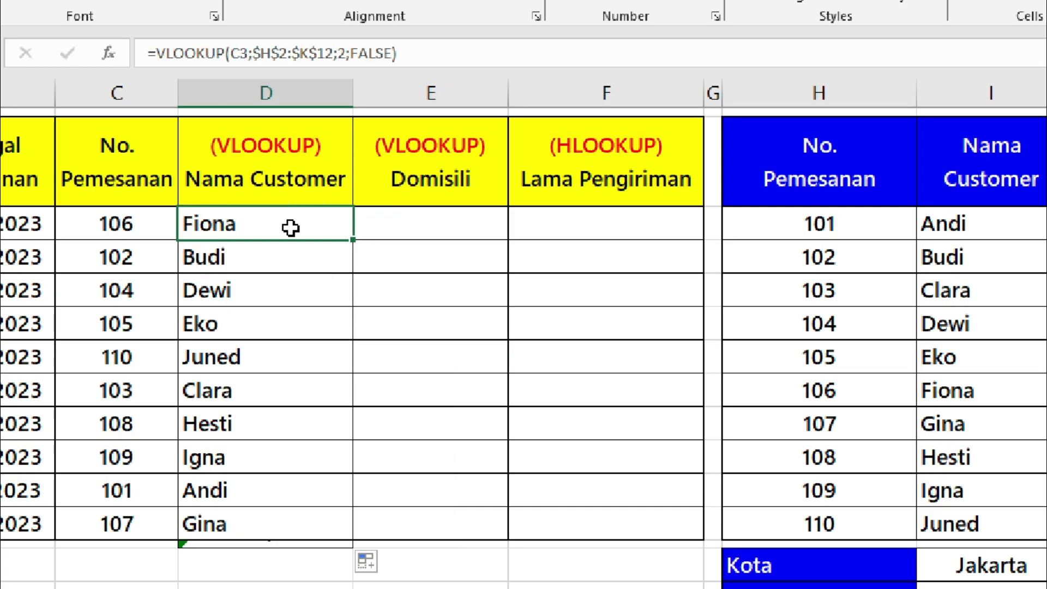
pyautogui.click(421, 226)
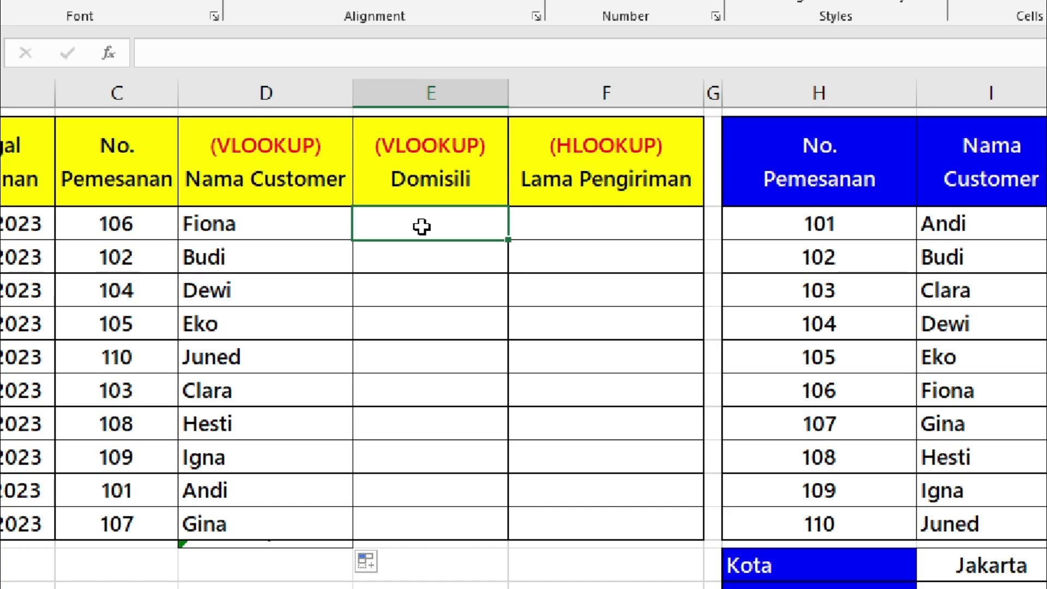
pyautogui.moveTo(427, 217); pyautogui.dragTo(409, 512)
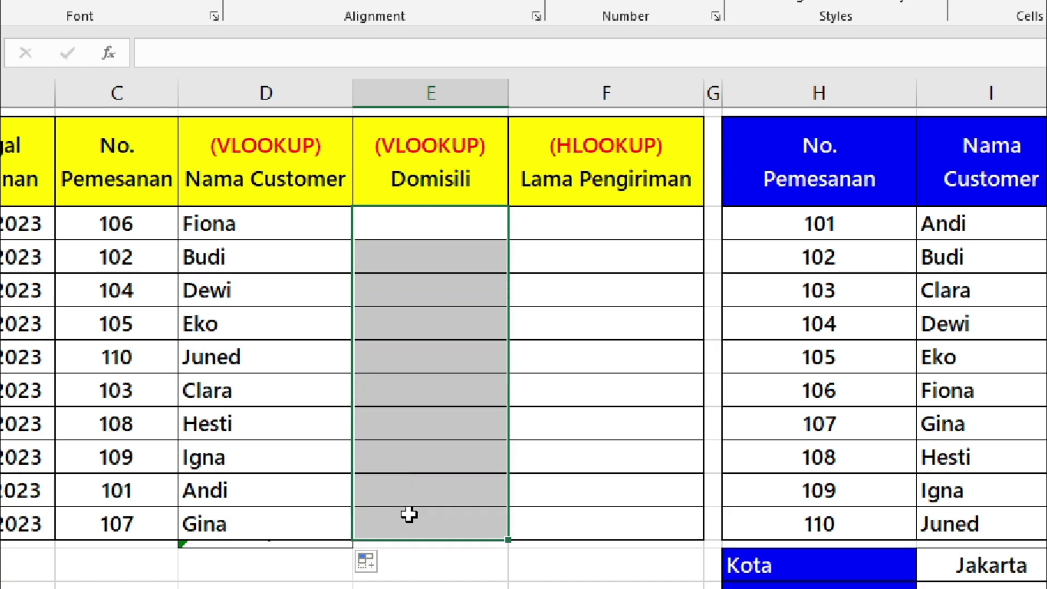
pyautogui.click(455, 233)
# - Examine the Lama Pengiriman heading in F2 and the Kota and Lama Pengiriman rows of the delivery-time table in H14:K15
pyautogui.click(603, 221)
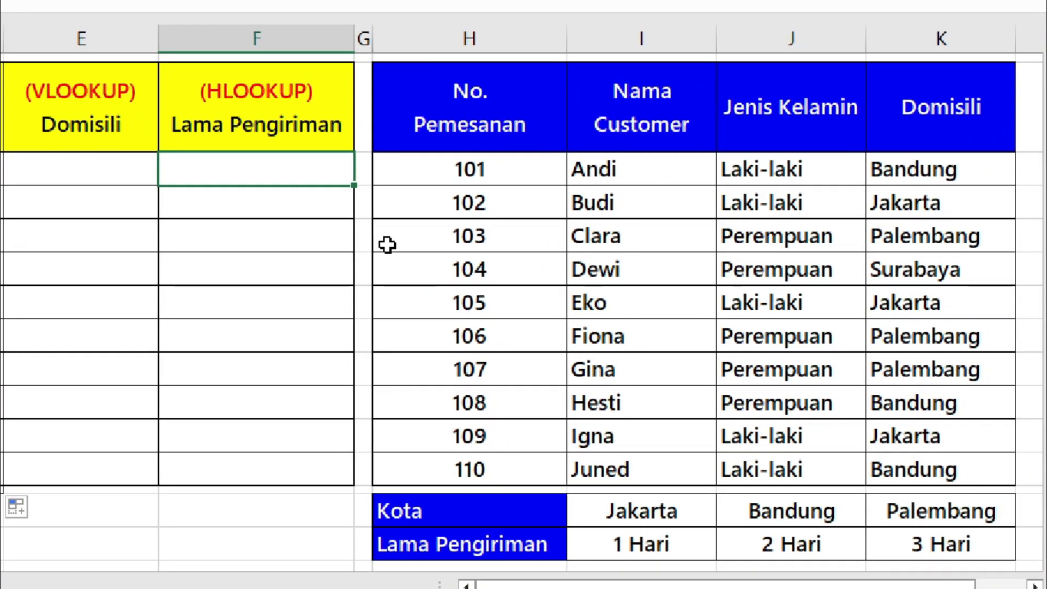
pyautogui.click(281, 123)
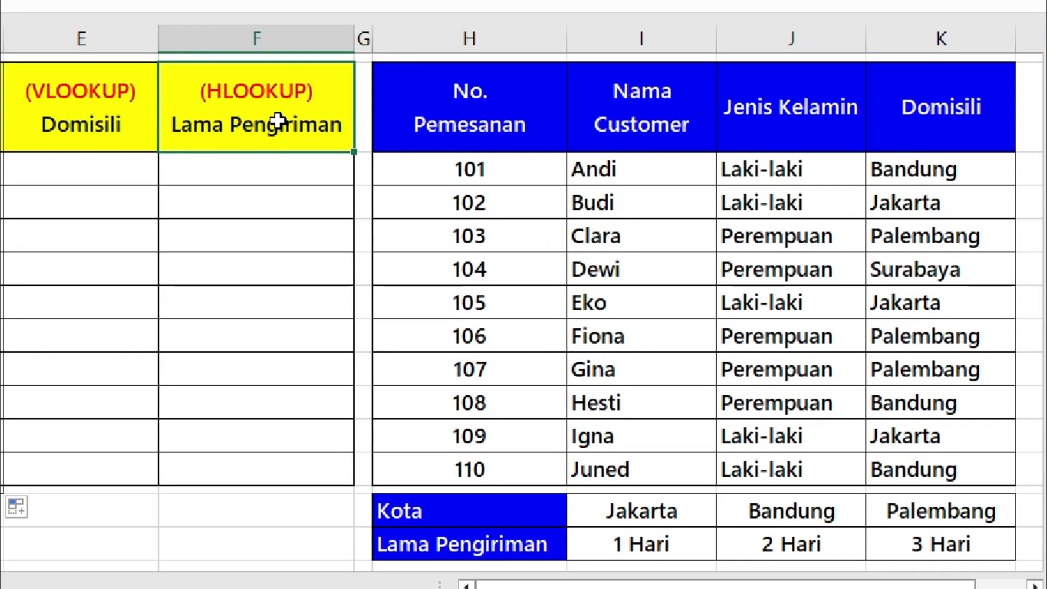
pyautogui.click(530, 547)
pyautogui.moveTo(530, 547); pyautogui.dragTo(889, 540)
pyautogui.click(442, 544)
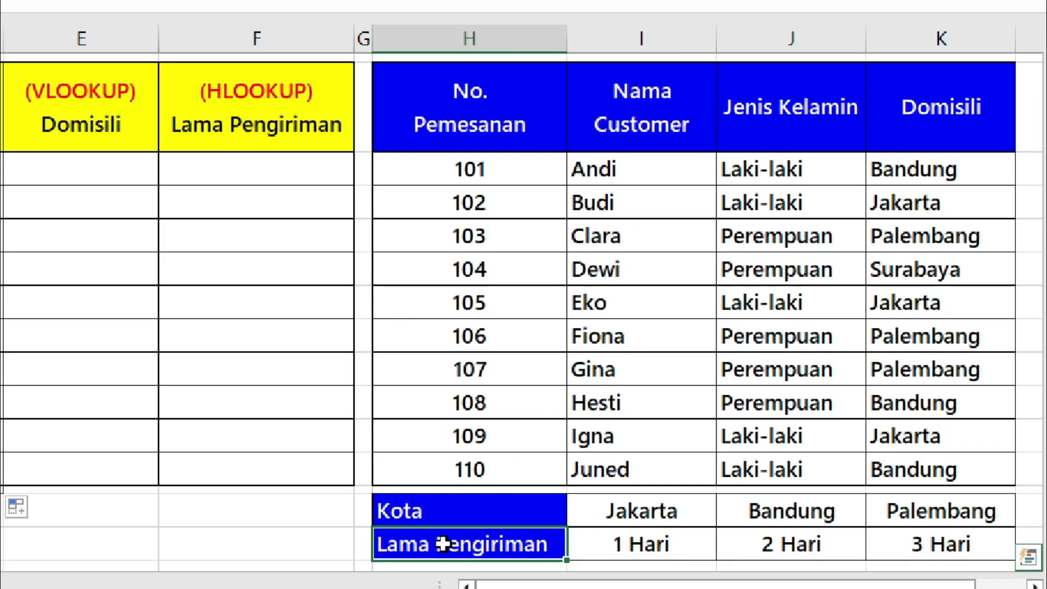
pyautogui.moveTo(475, 513); pyautogui.dragTo(905, 501)
pyautogui.moveTo(479, 544); pyautogui.dragTo(916, 542)
# - Start an HLOOKUP formula in F3 with the Domisili cell E3 as the lookup value
pyautogui.click(290, 169)
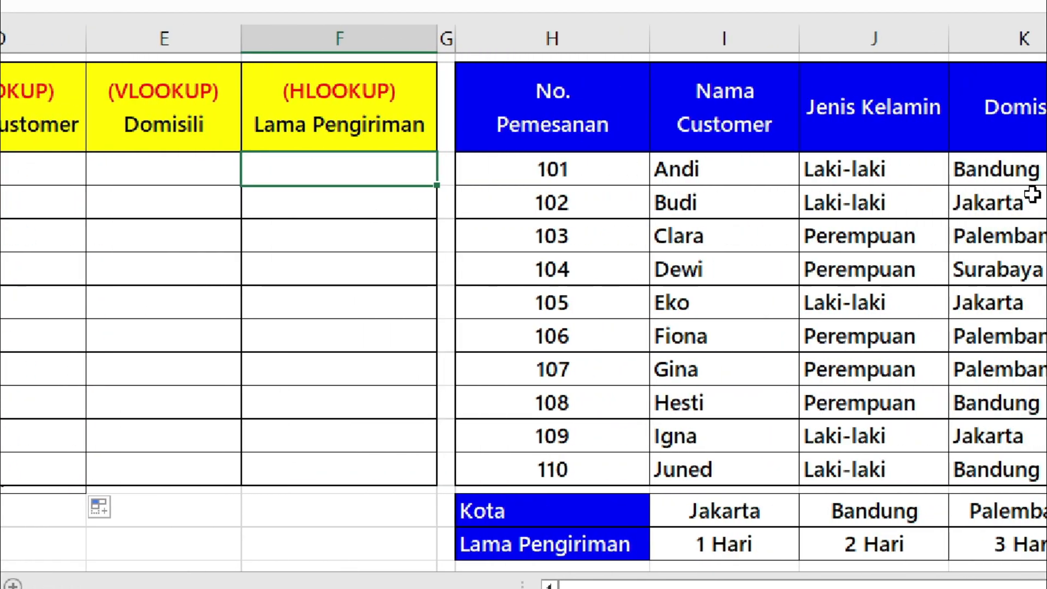
pyautogui.write('=hlo')
pyautogui.press('Tab')
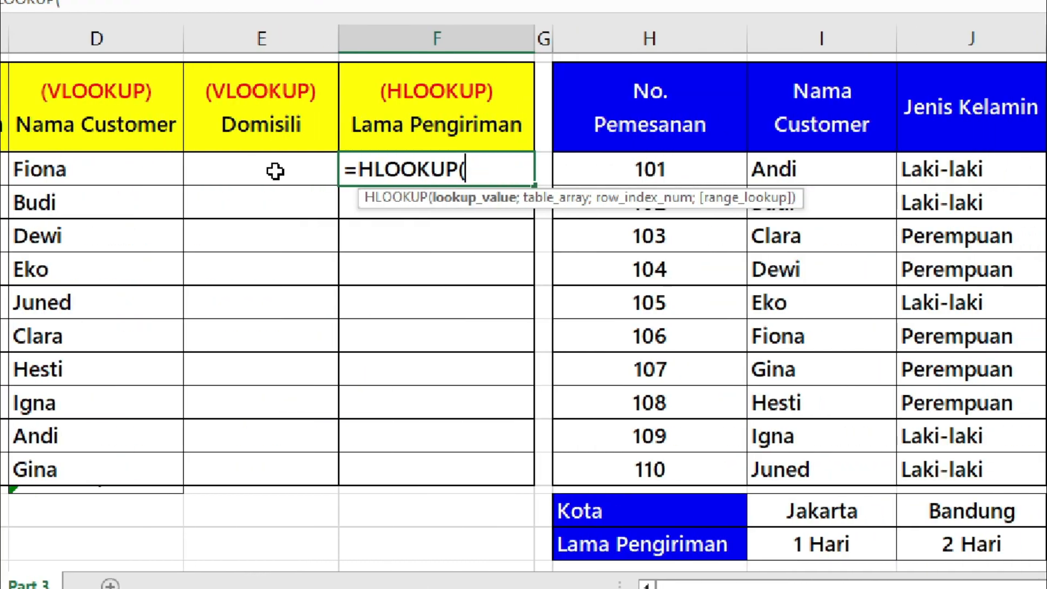
pyautogui.click(276, 172)
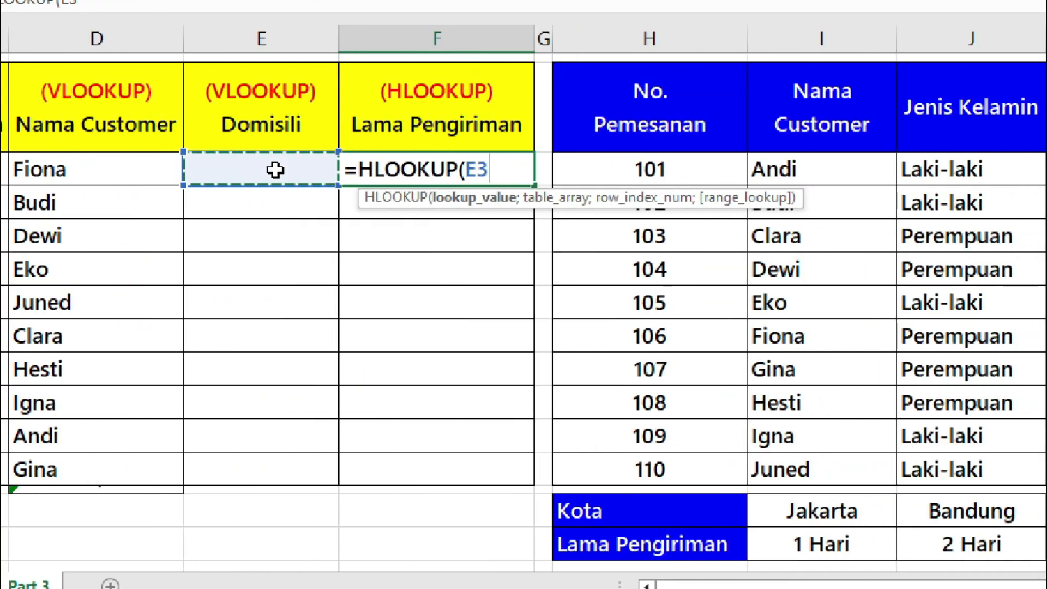
pyautogui.write(';')
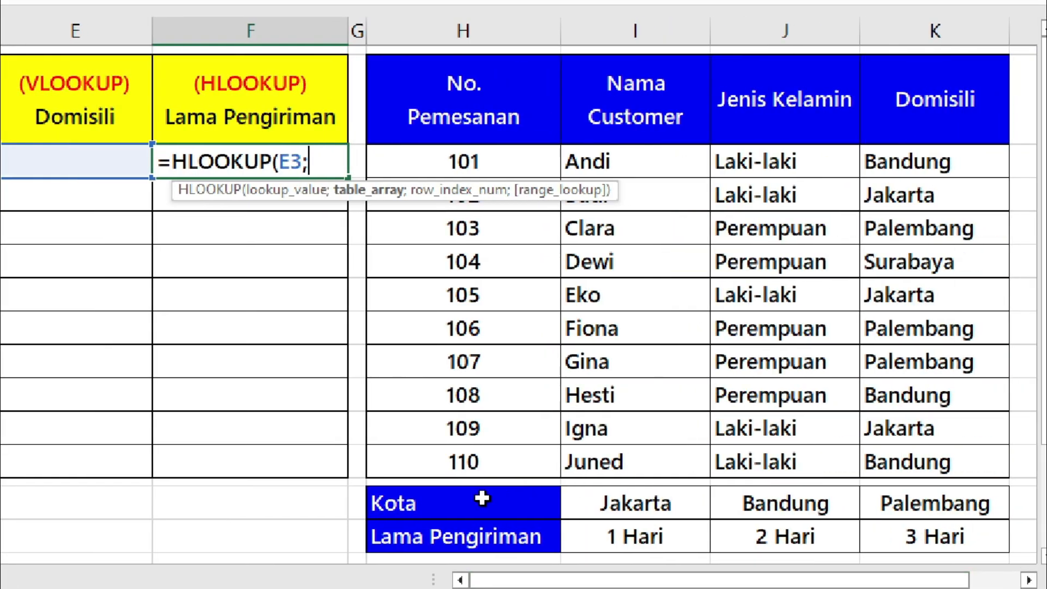
# - Complete the HLOOKUP in F3 with the absolute table range $H$14:$K$15, row index 2 and FALSE for exact match
pyautogui.moveTo(482, 498); pyautogui.dragTo(898, 525)
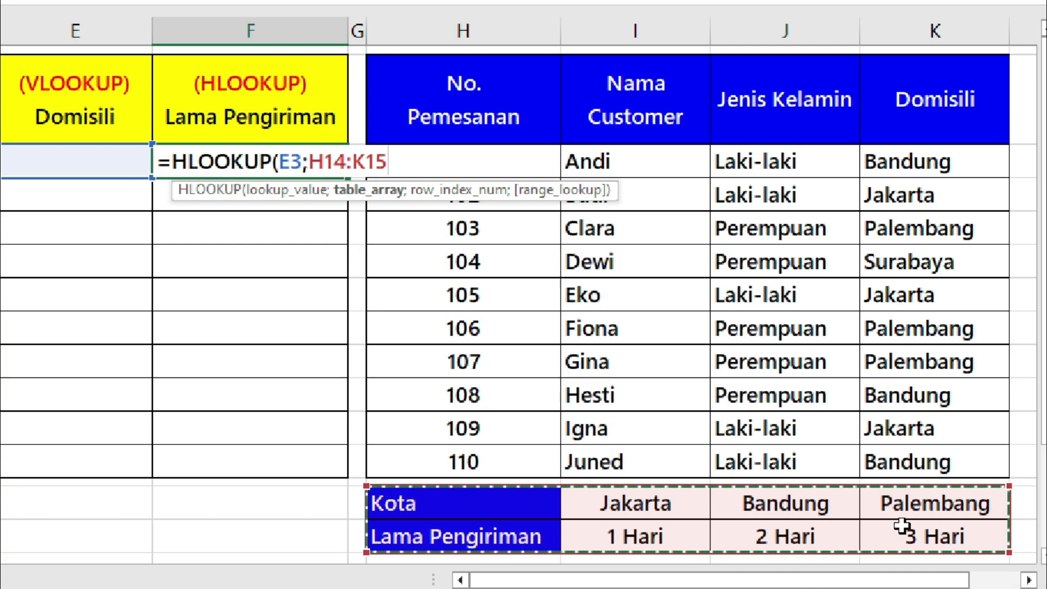
pyautogui.press('F4')
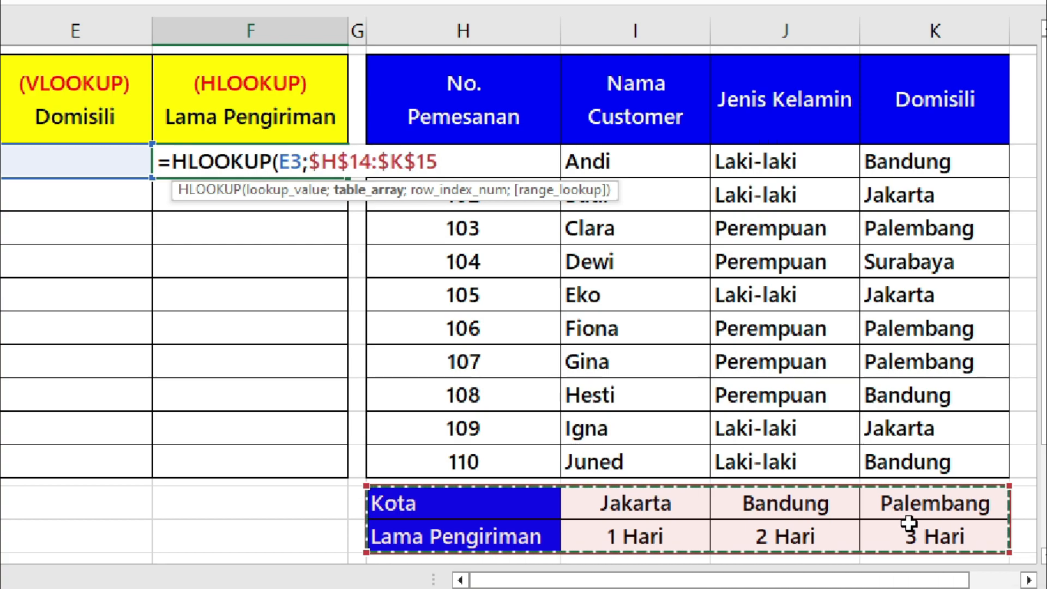
pyautogui.write(';')
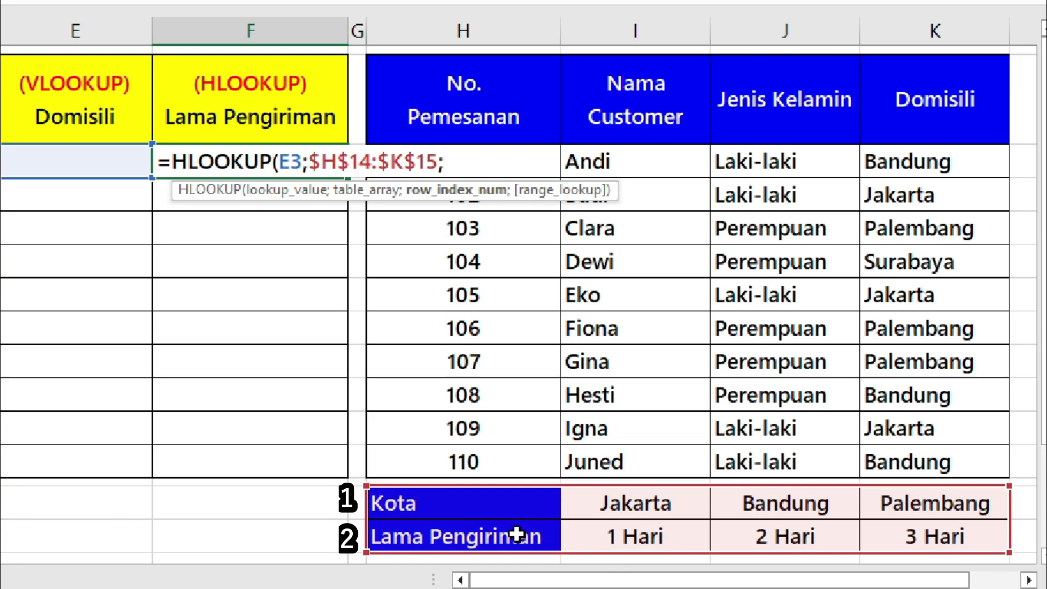
pyautogui.write('2;')
pyautogui.press('Down')
pyautogui.press('Tab')
pyautogui.write(')')
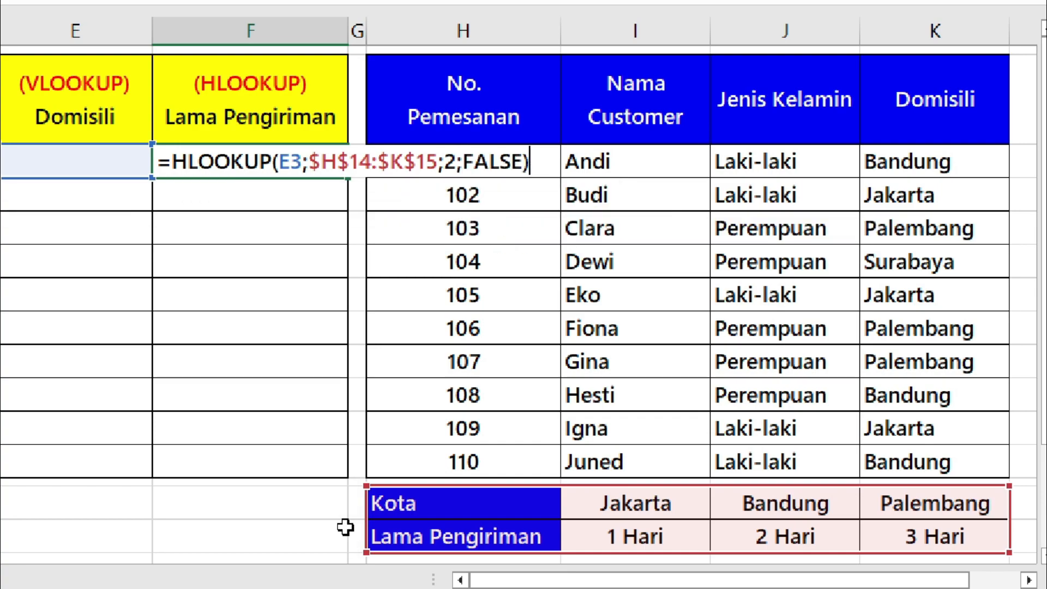
pyautogui.hotkey('ctrl', 'Return')
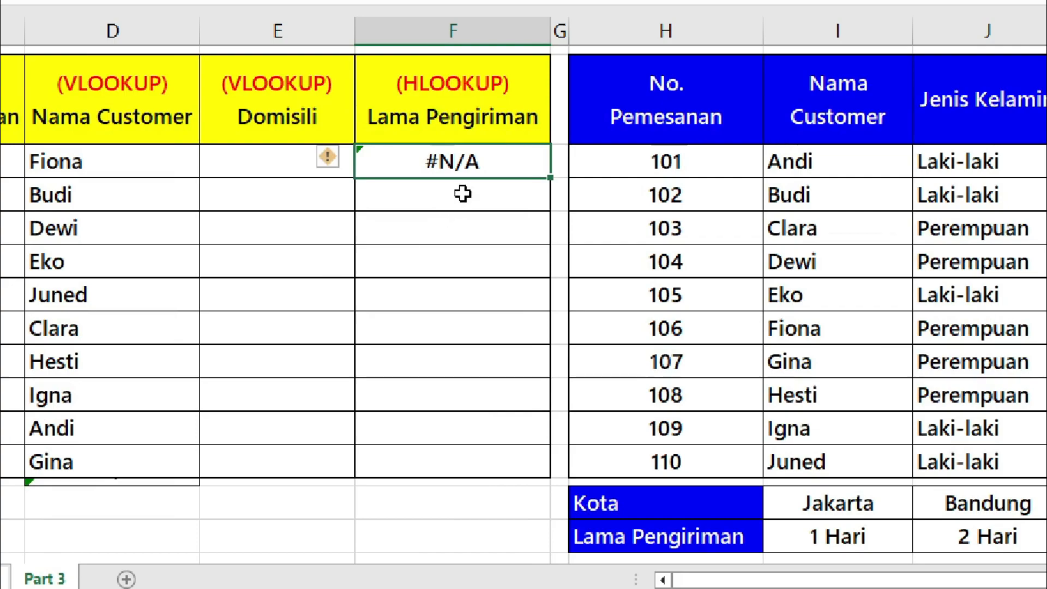
# - Copy the text of the Nama Customer VLOOKUP formula in D3 without changing that cell
pyautogui.click(58, 170)
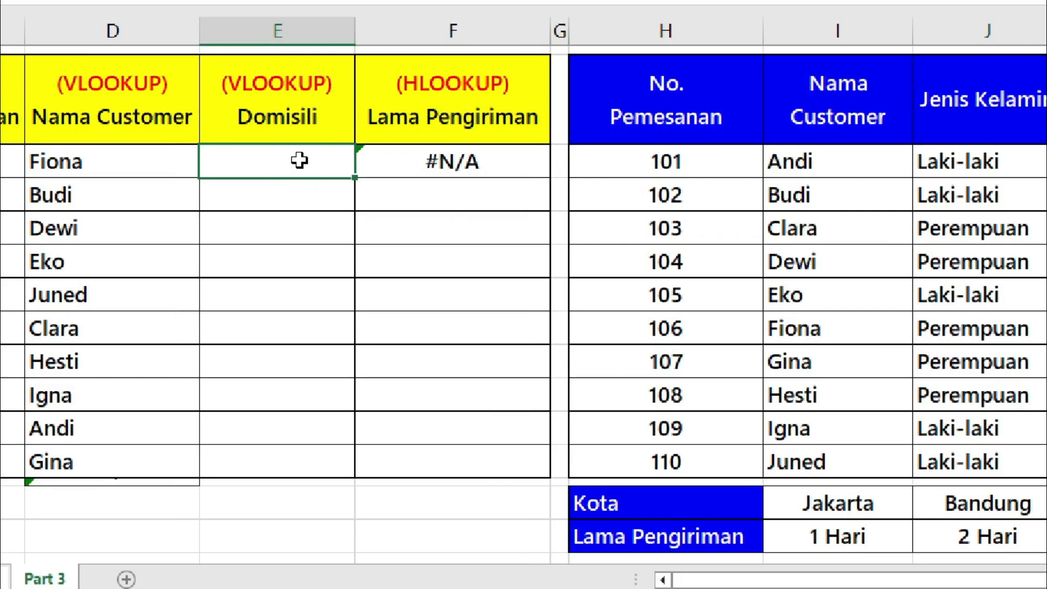
pyautogui.click(175, 161)
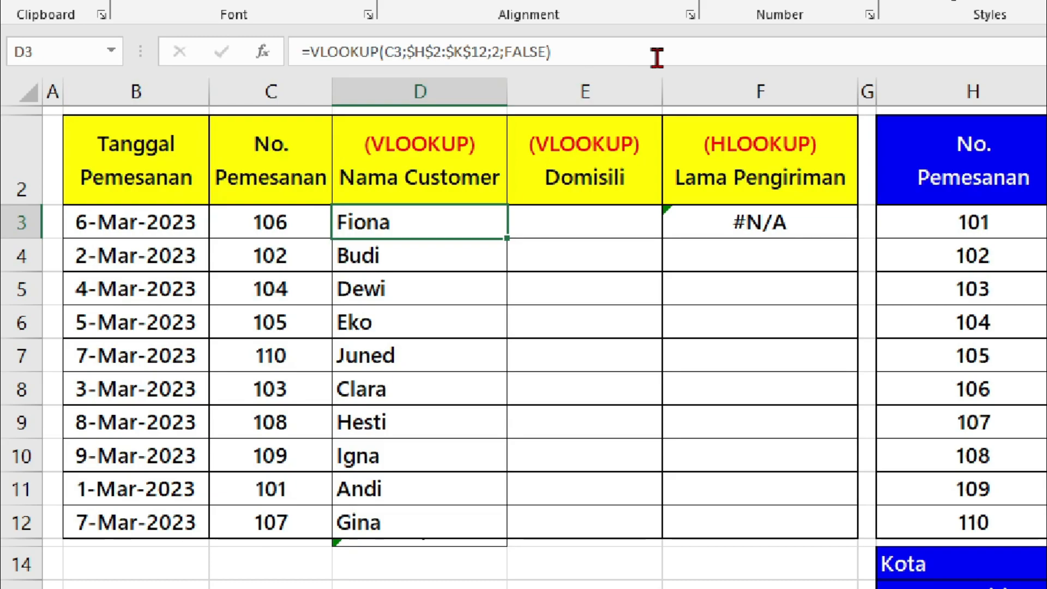
pyautogui.click(657, 58)
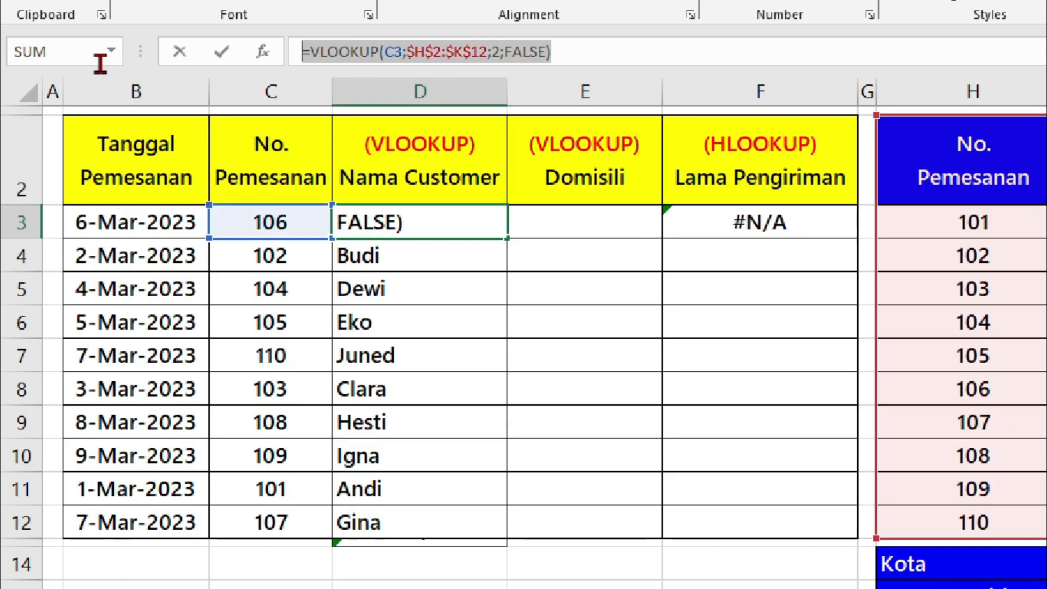
pyautogui.press('Escape')
# - Paste the copied VLOOKUP formula into Domisili cell E3 and set its column index to 4
pyautogui.click(605, 229)
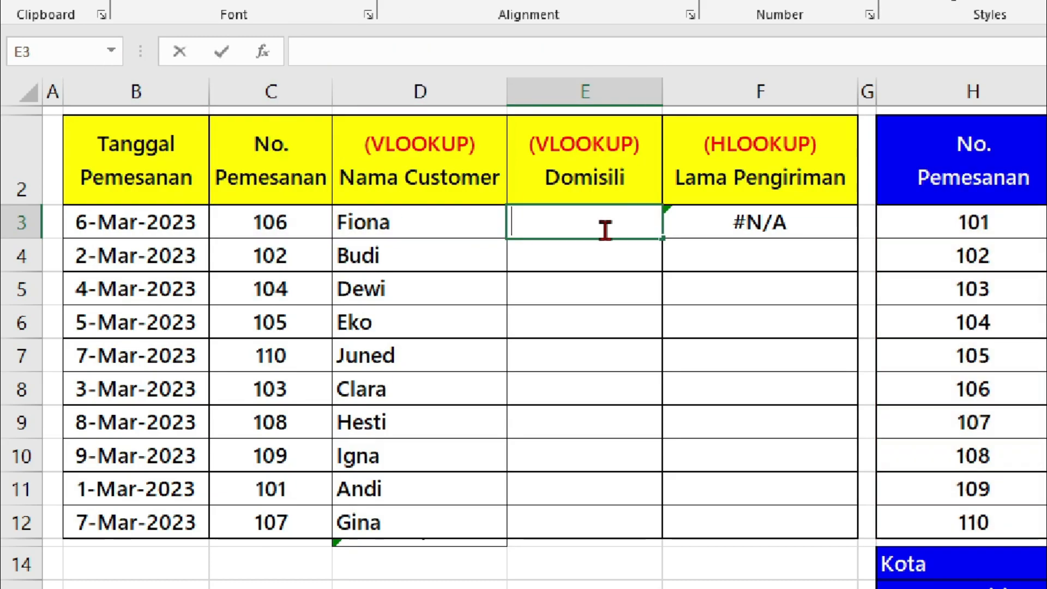
pyautogui.click(461, 49)
pyautogui.hotkey('ctrl', 'v')
pyautogui.click(496, 50)
pyautogui.press('BackSpace')
pyautogui.write('4')
pyautogui.press('Return')
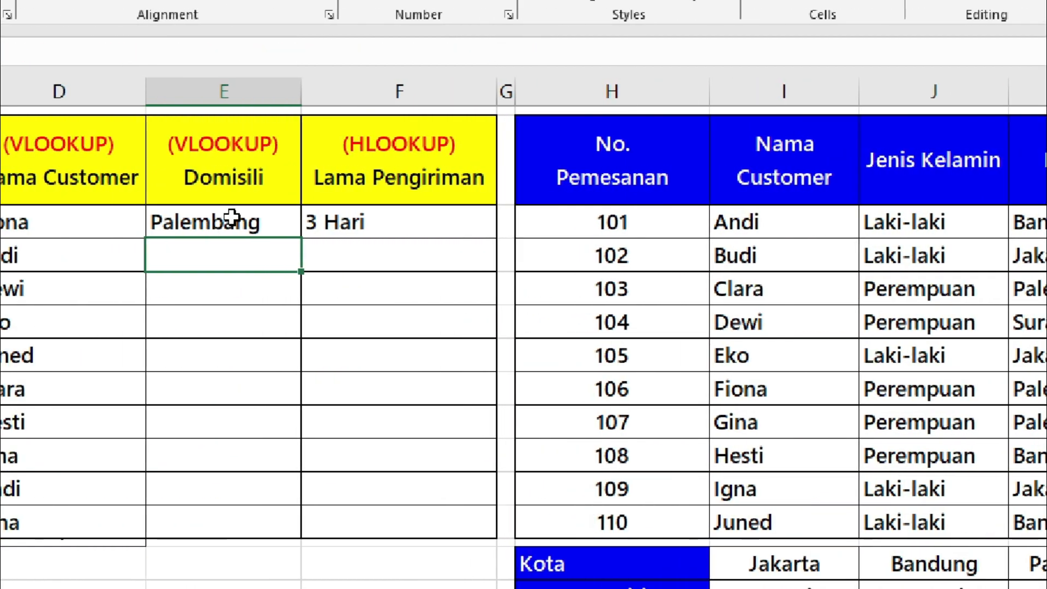
# - Fill the Domisili formula in E3 and the Lama Pengiriman formula in F3 down to row 12
pyautogui.click(232, 218)
pyautogui.moveTo(300, 238); pyautogui.dragTo(295, 536)
pyautogui.click(465, 221)
pyautogui.moveTo(500, 238); pyautogui.dragTo(474, 530)
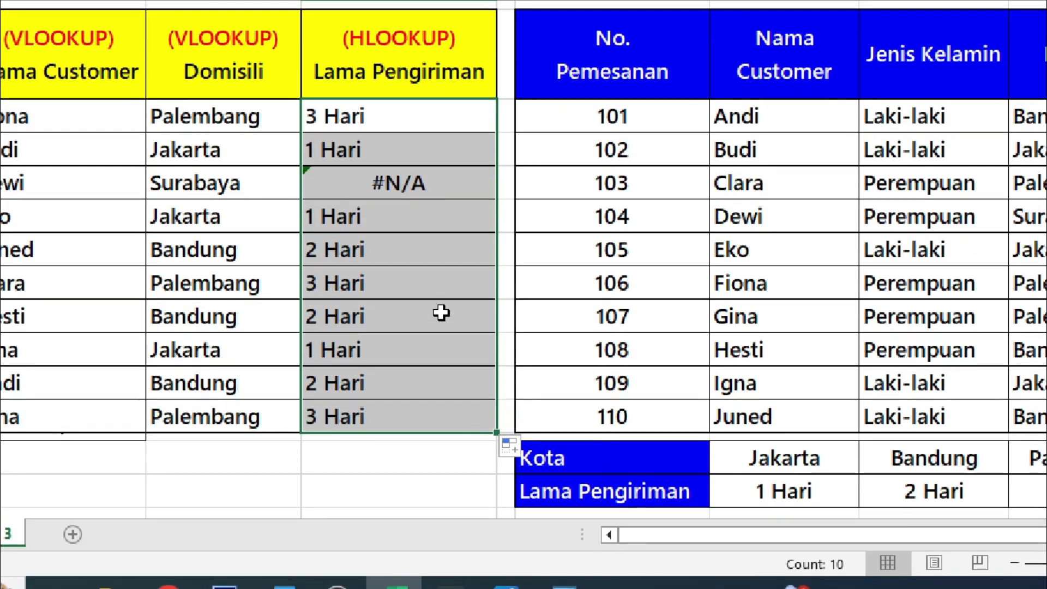
# - Check the Surabaya entry in E5 against the cities and delivery times in the table at H14:K15
pyautogui.click(442, 314)
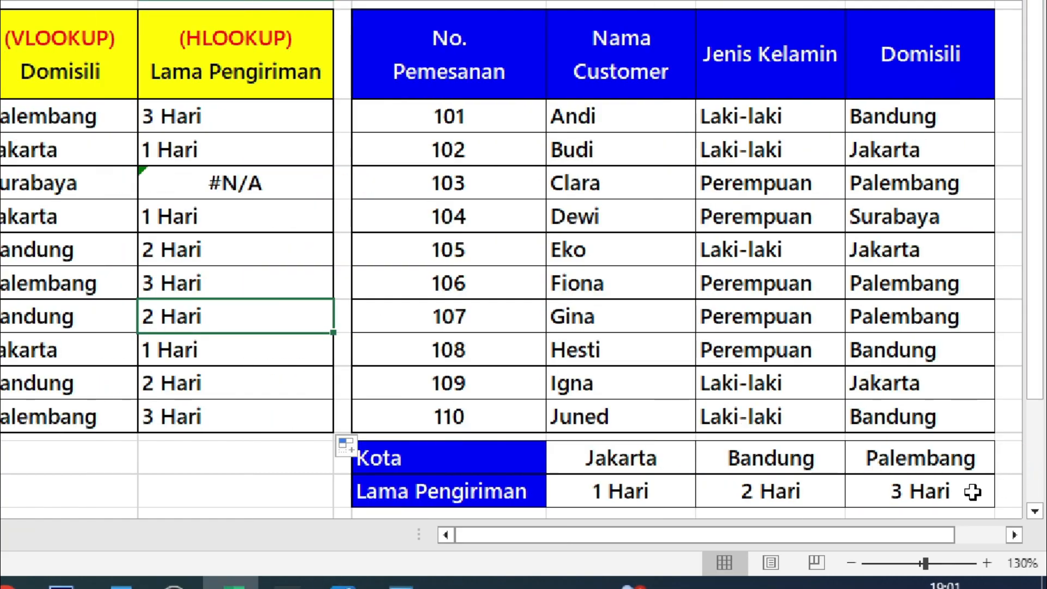
pyautogui.click(953, 491)
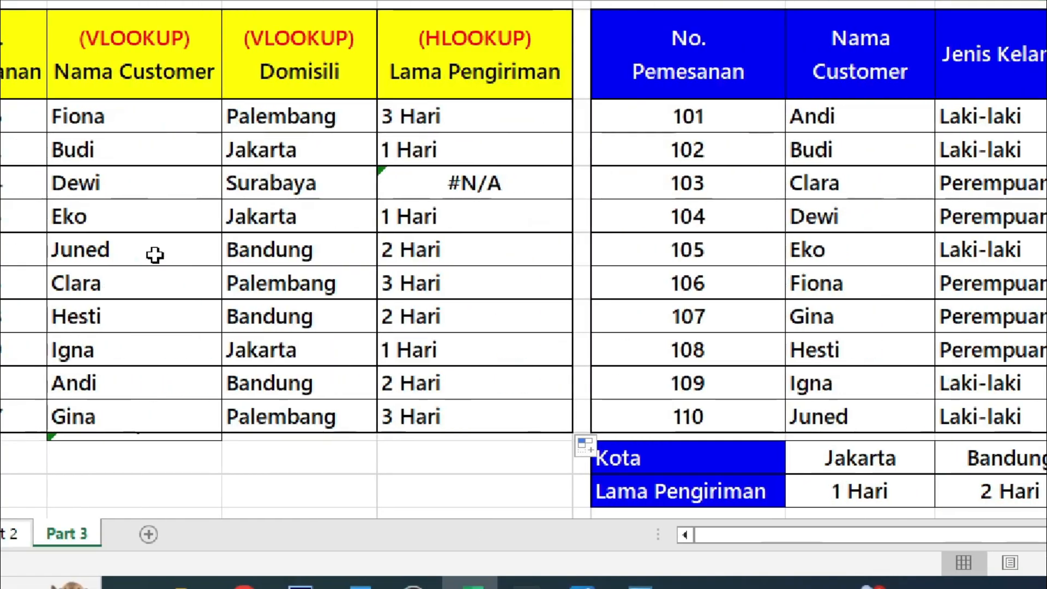
pyautogui.click(221, 183)
pyautogui.click(276, 184)
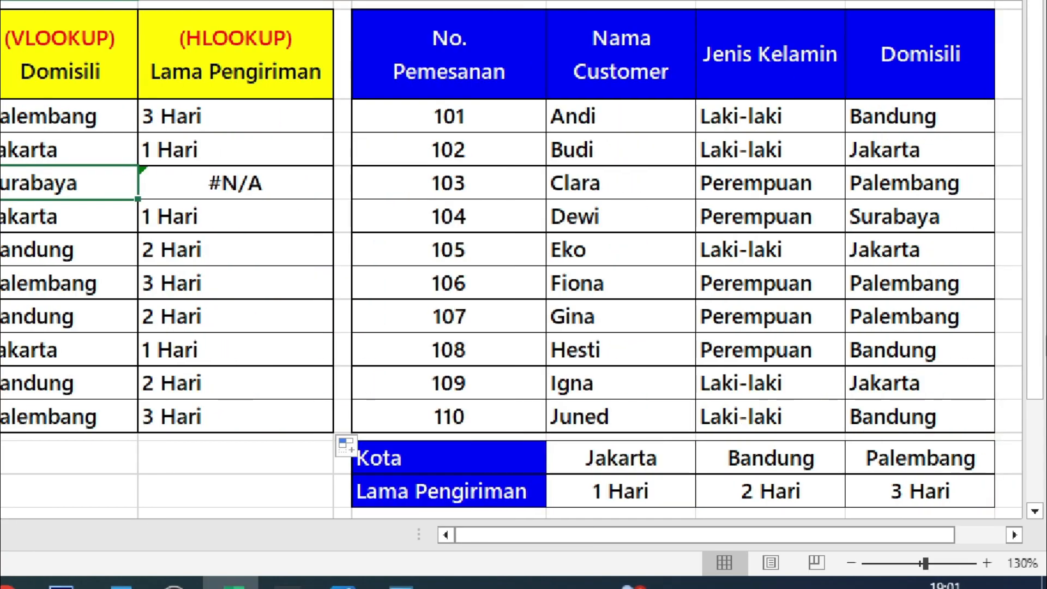
pyautogui.click(899, 493)
pyautogui.click(883, 221)
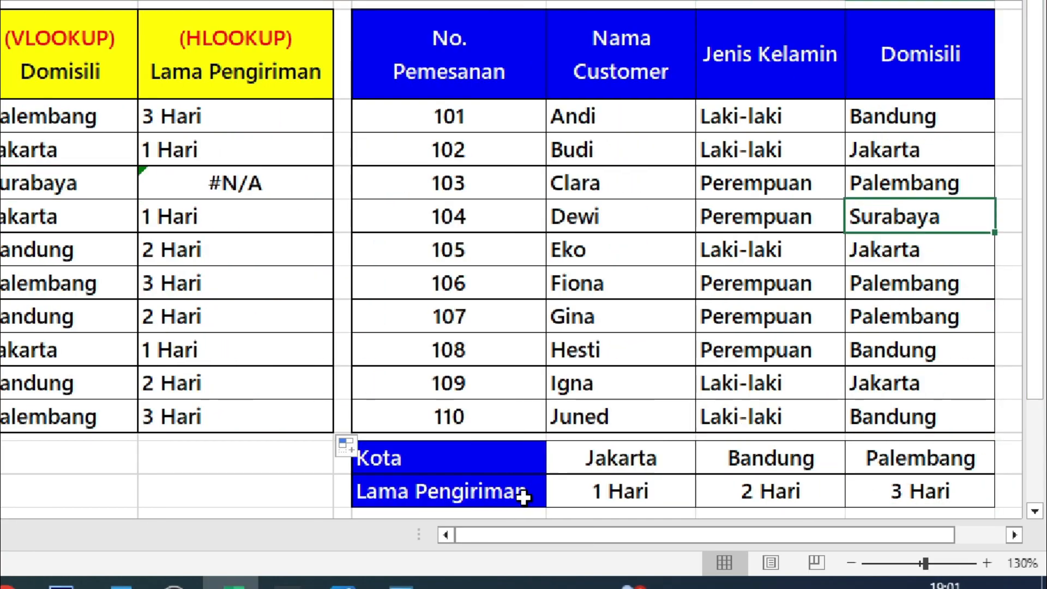
pyautogui.moveTo(474, 460); pyautogui.dragTo(944, 489)
# - Change the range_lookup argument of the HLOOKUP in F5 to TRUE for an approximate match
pyautogui.click(245, 187)
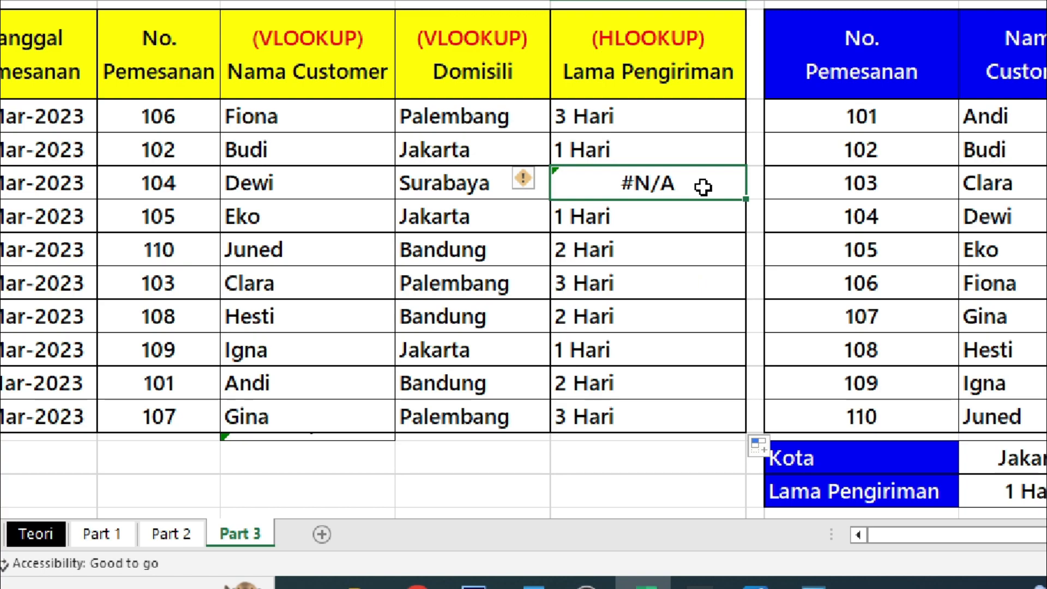
pyautogui.doubleClick(703, 187)
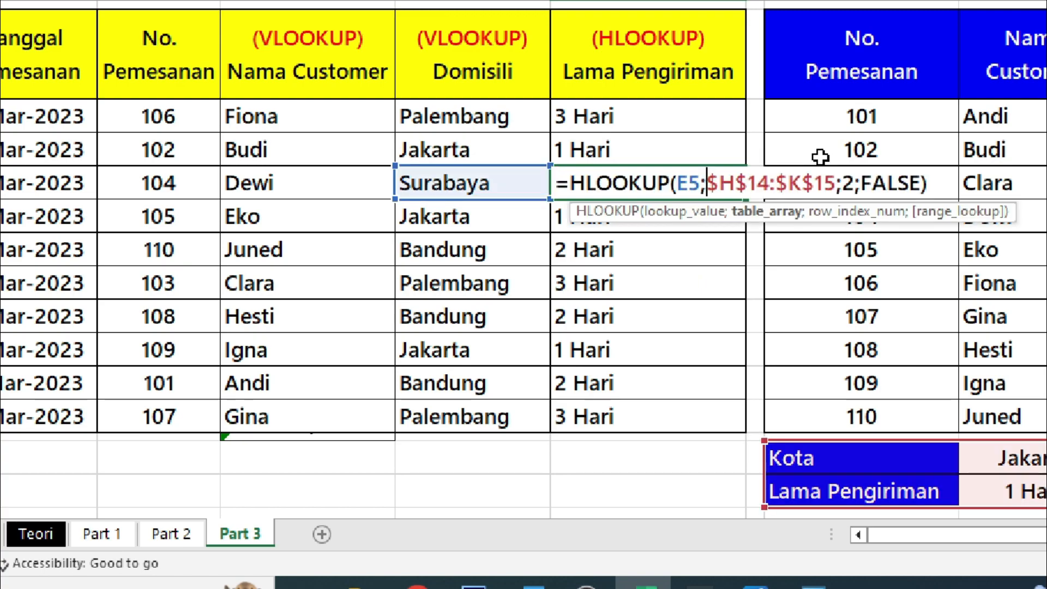
pyautogui.click(914, 182)
pyautogui.press('BackSpace')
pyautogui.press('BackSpace')
pyautogui.press('BackSpace')
pyautogui.press('BackSpace')
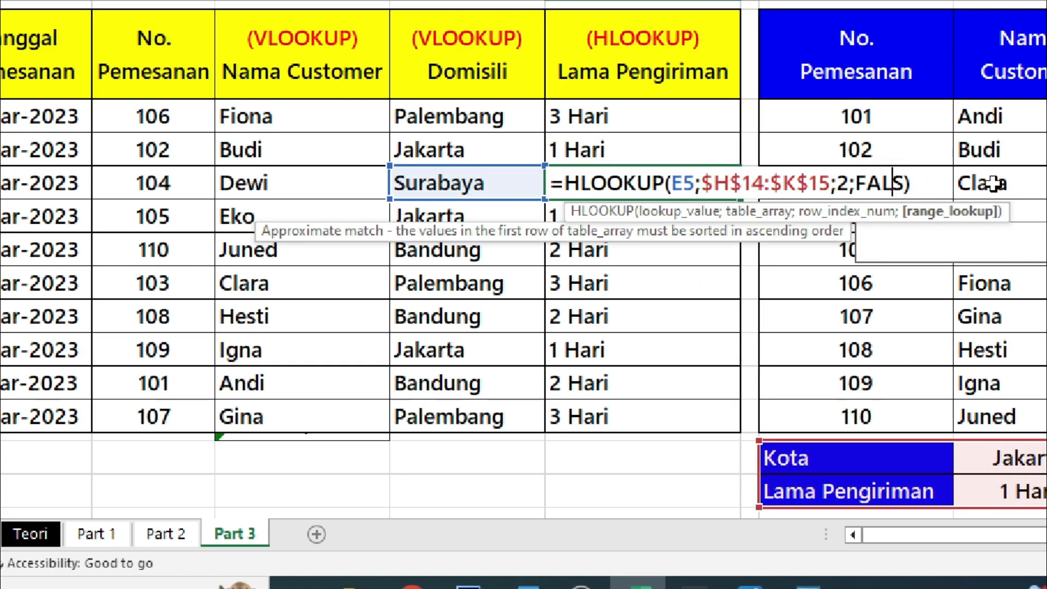
pyautogui.press('Tab')
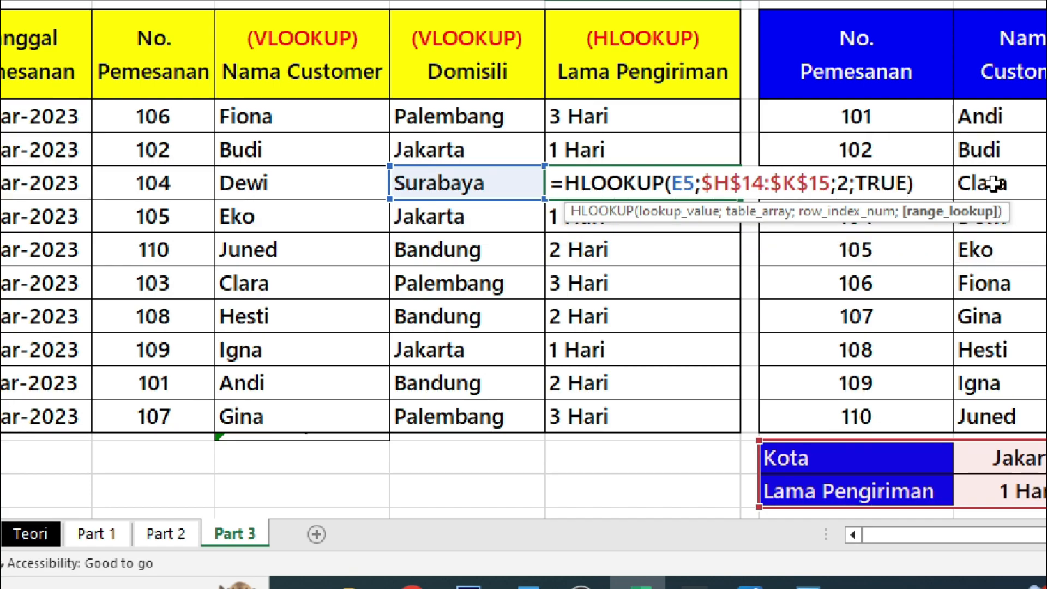
pyautogui.press('Return')
# - Compare the approximate-match delivery time in F5 with the Lama Pengiriman row of the city table, and undo the change to TRUE
pyautogui.click(661, 188)
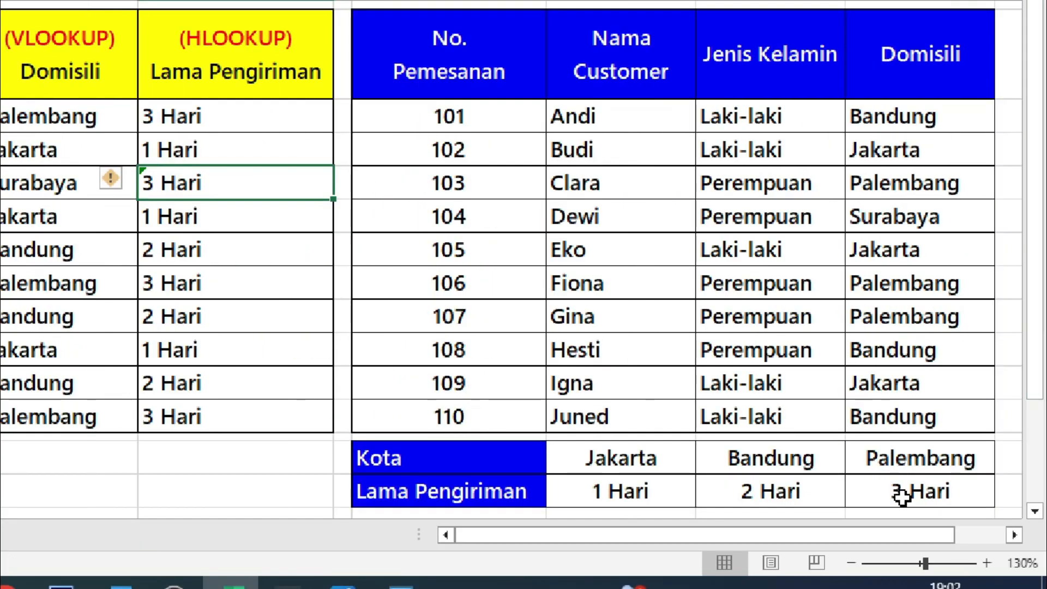
pyautogui.click(868, 489)
pyautogui.click(991, 488)
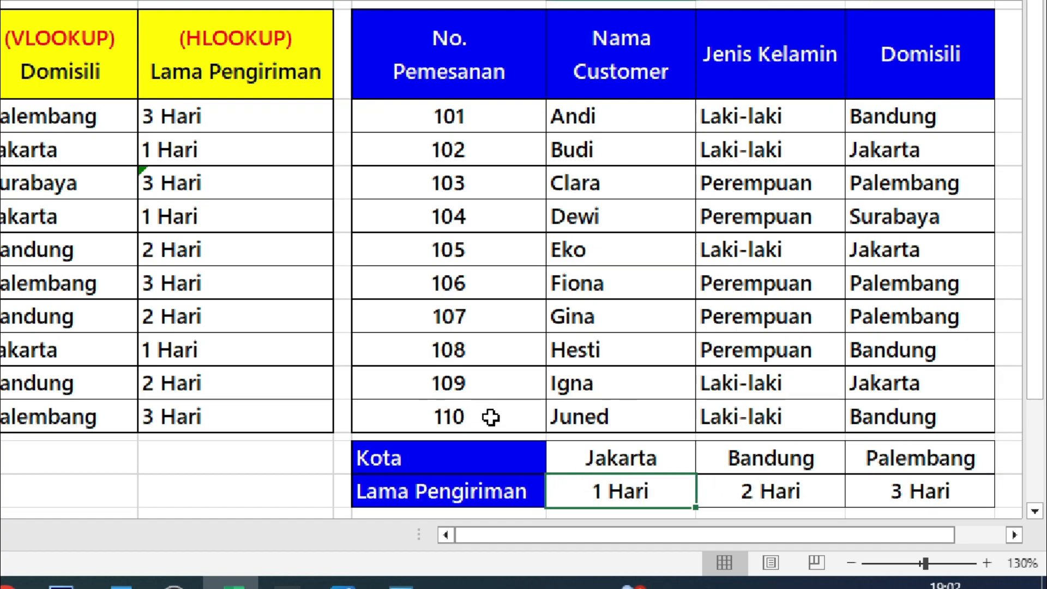
pyautogui.click(186, 182)
pyautogui.click(929, 493)
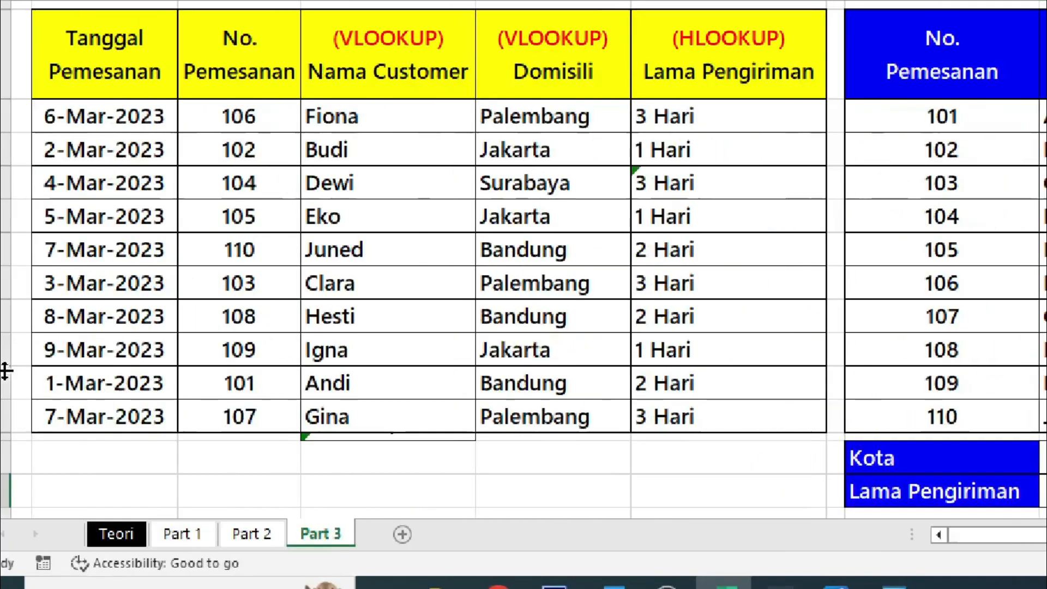
pyautogui.hotkey('ctrl', 'z')
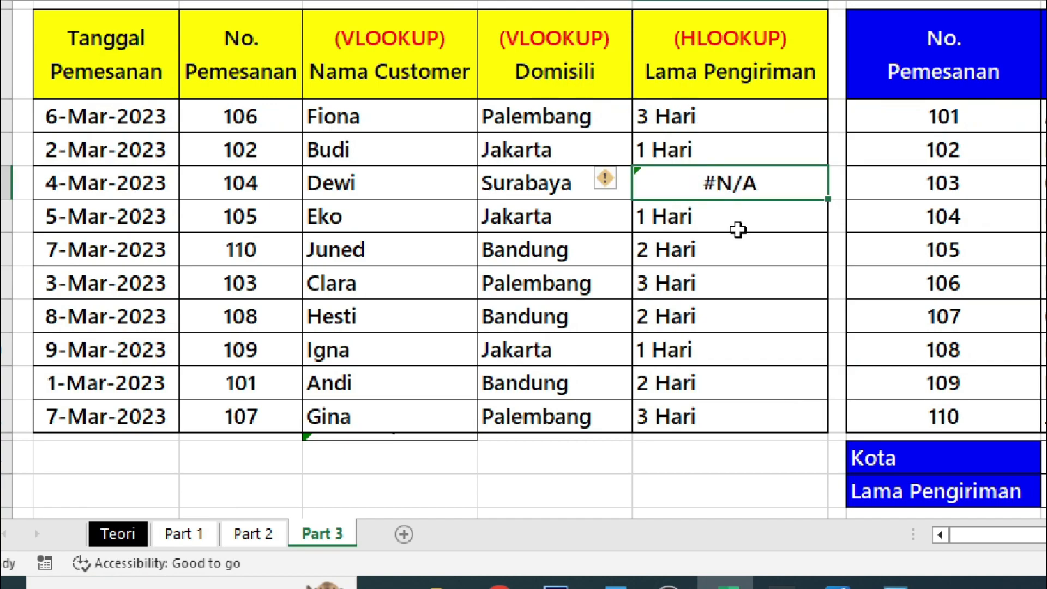
pyautogui.click(738, 241)
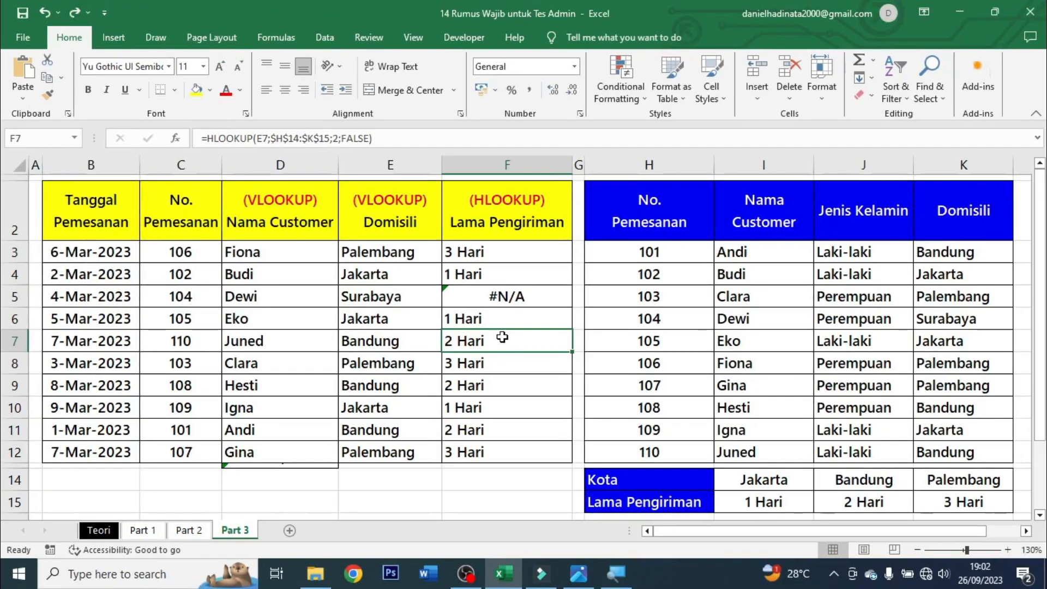
# - Open the Teori sheet to review the list of formulas and their functions
pyautogui.click(103, 530)
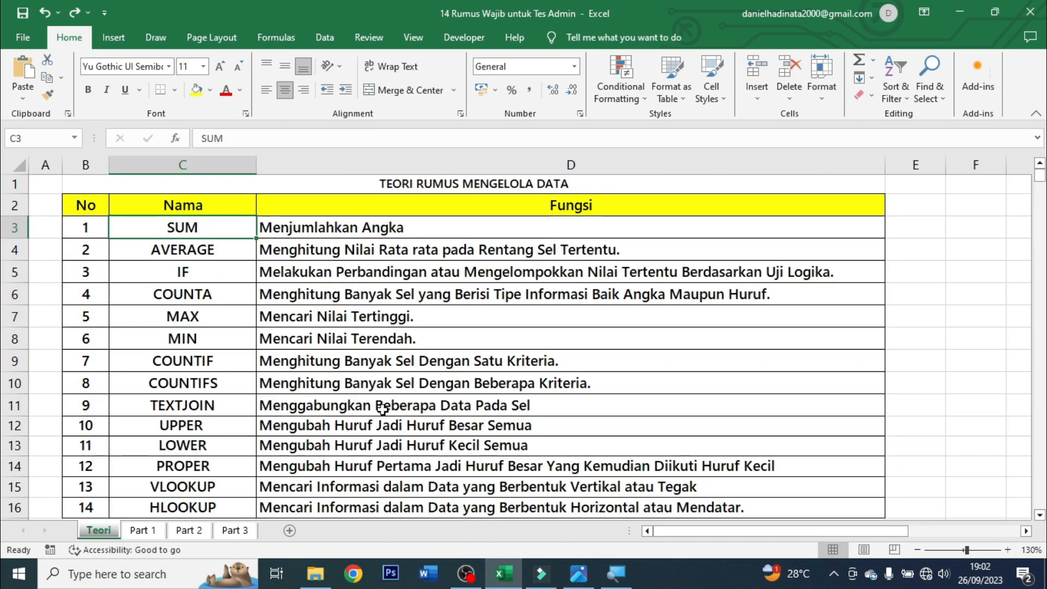